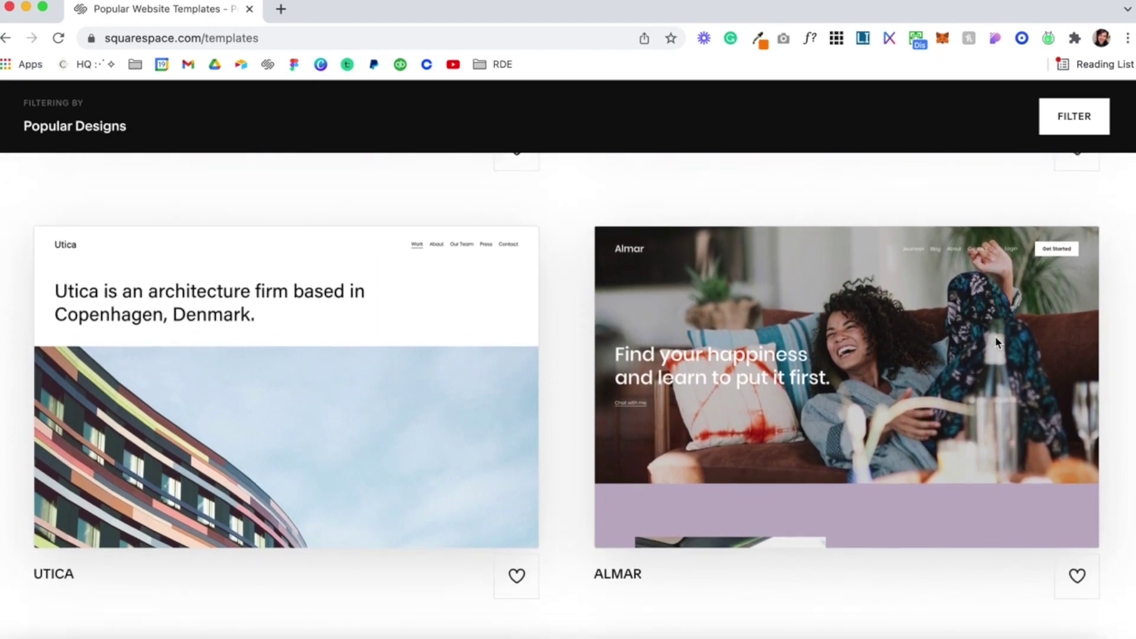
- Browse the popular website templates and compare the designs, including Utica, Almar, Noll, Pazari, Vandam and Barbosa
scroll(996, 338, "down", 3)
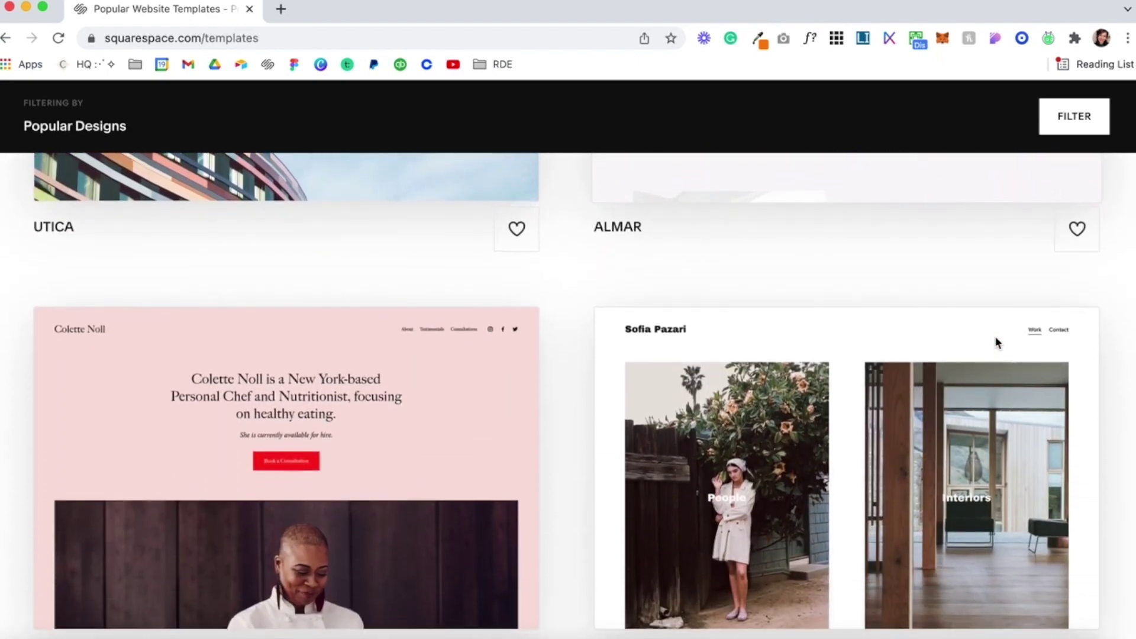
scroll(995, 342, "down", 3)
scroll(996, 342, "down", 3)
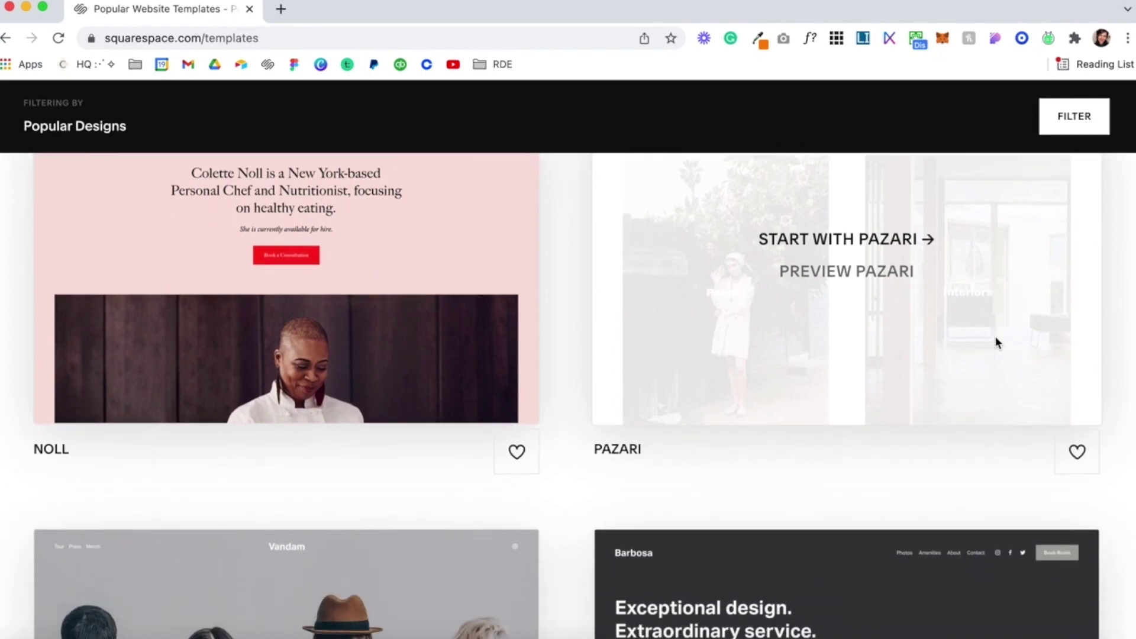
scroll(996, 338, "down", 3)
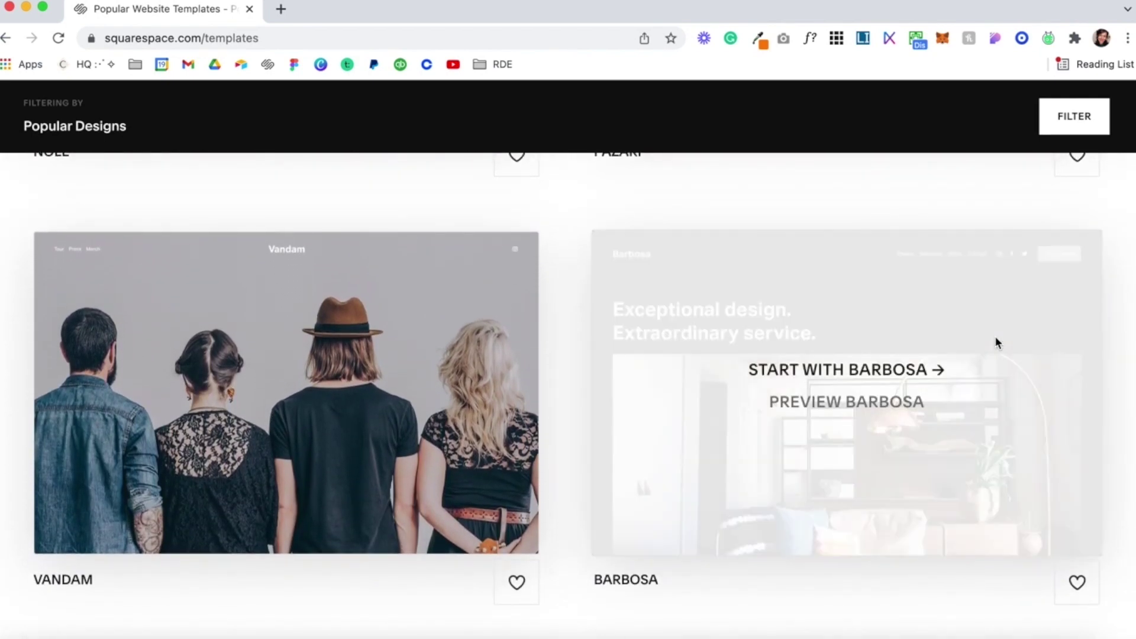
scroll(996, 341, "down", 2)
scroll(996, 341, "up", 5)
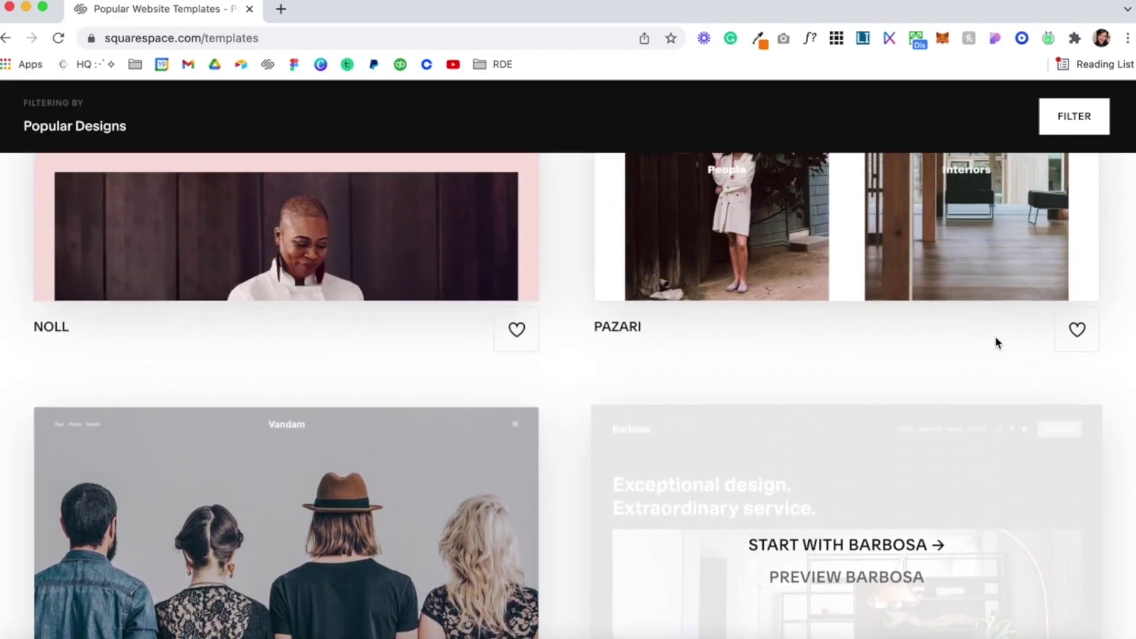
scroll(996, 339, "up", 5)
scroll(997, 342, "up", 4)
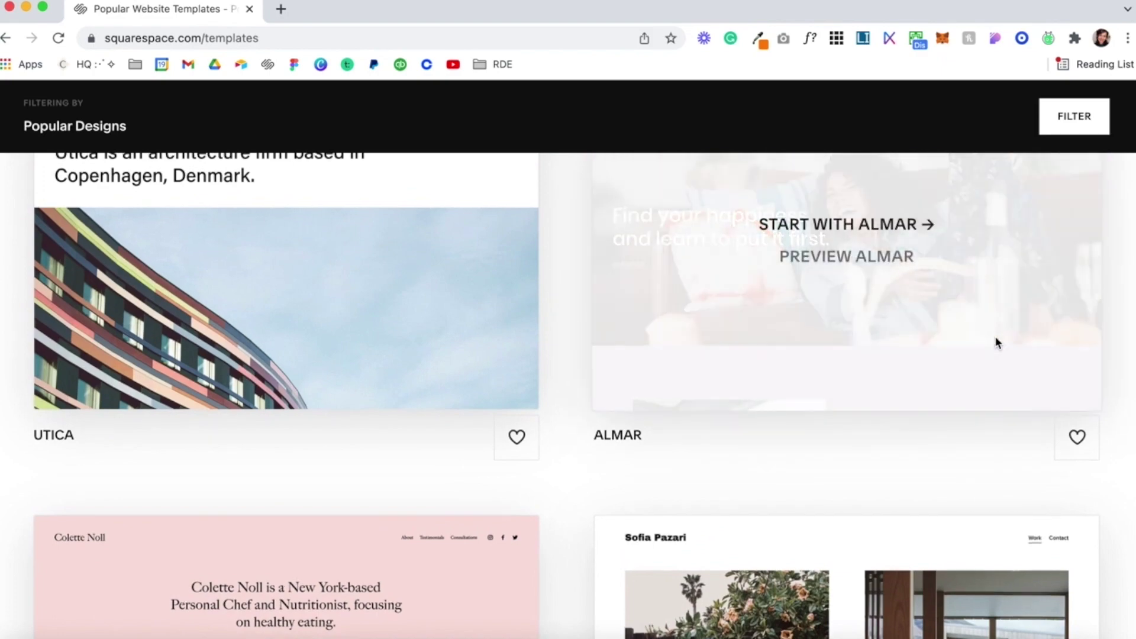
scroll(996, 342, "up", 1)
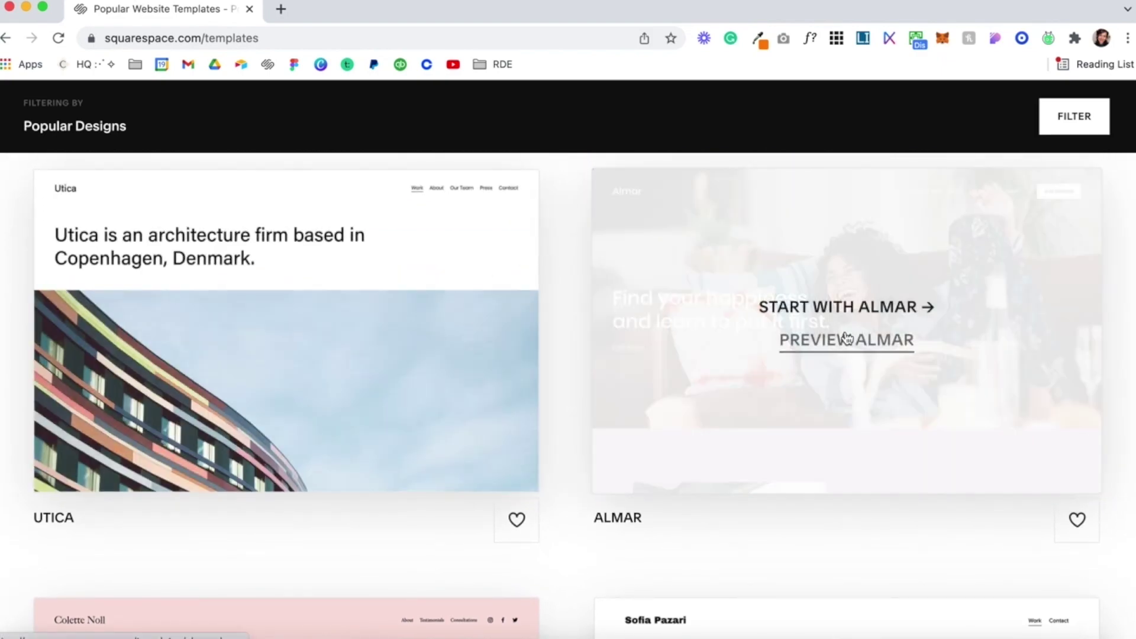
- Preview the Almar template, viewing its Blog page in the mobile layout
left_click(847, 339)
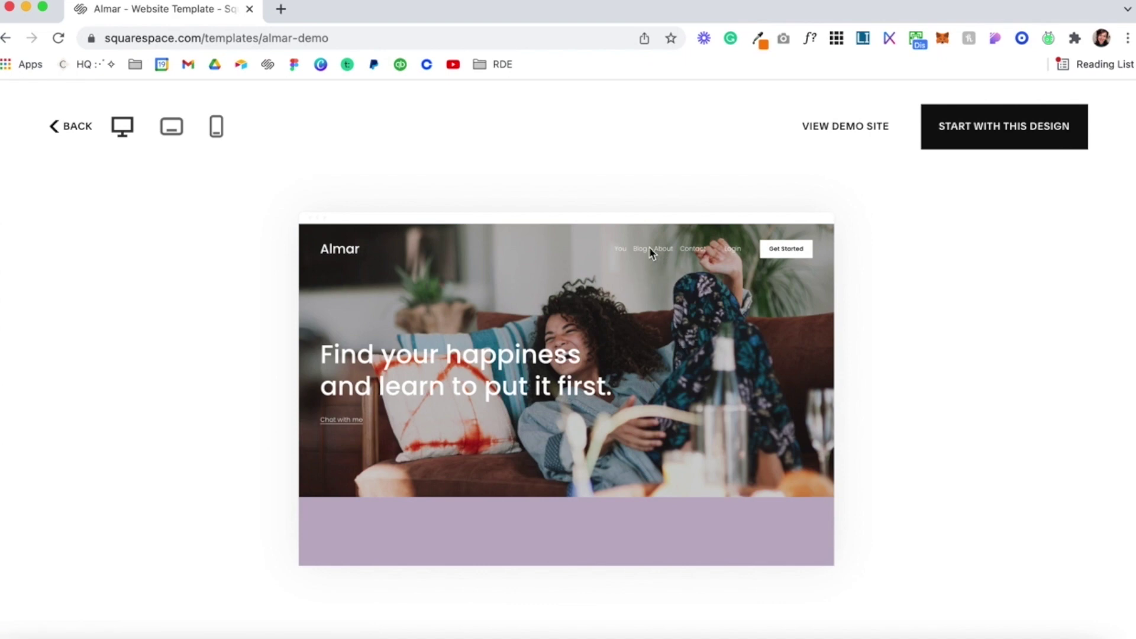
left_click(645, 249)
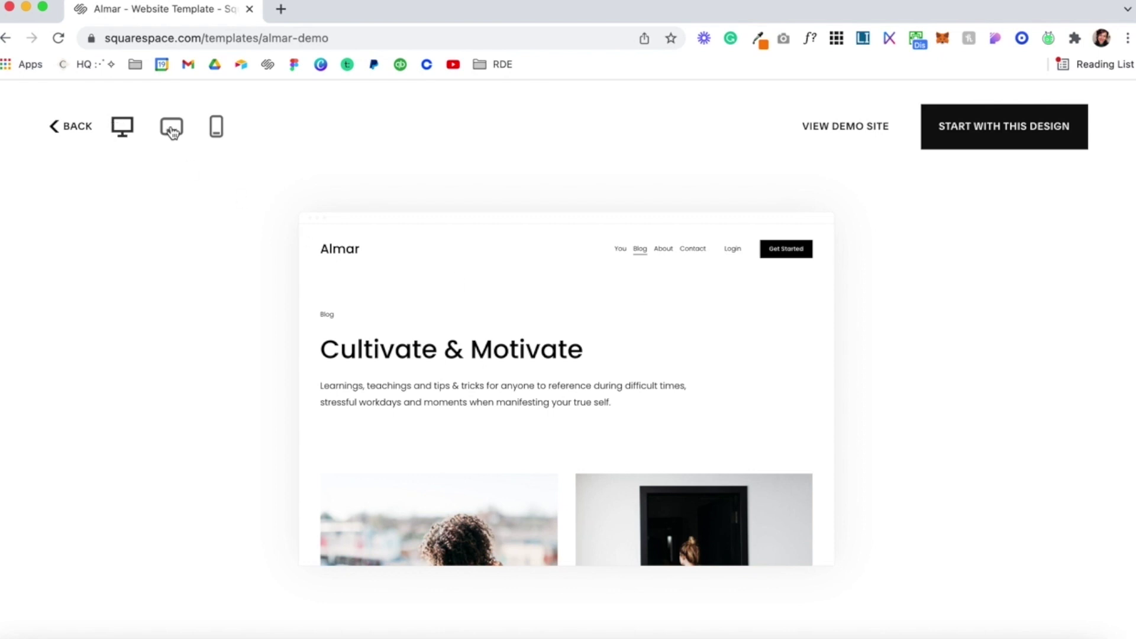
left_click(217, 129)
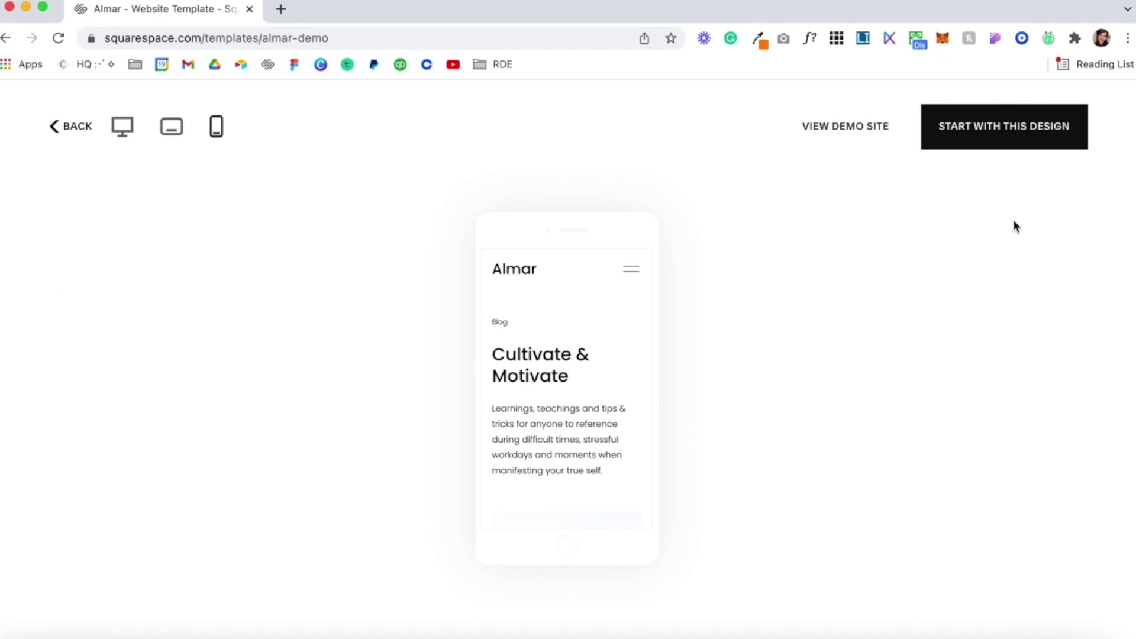
- Start a site with the Almar design and complete its welcome setup, including the site title
left_click(1017, 134)
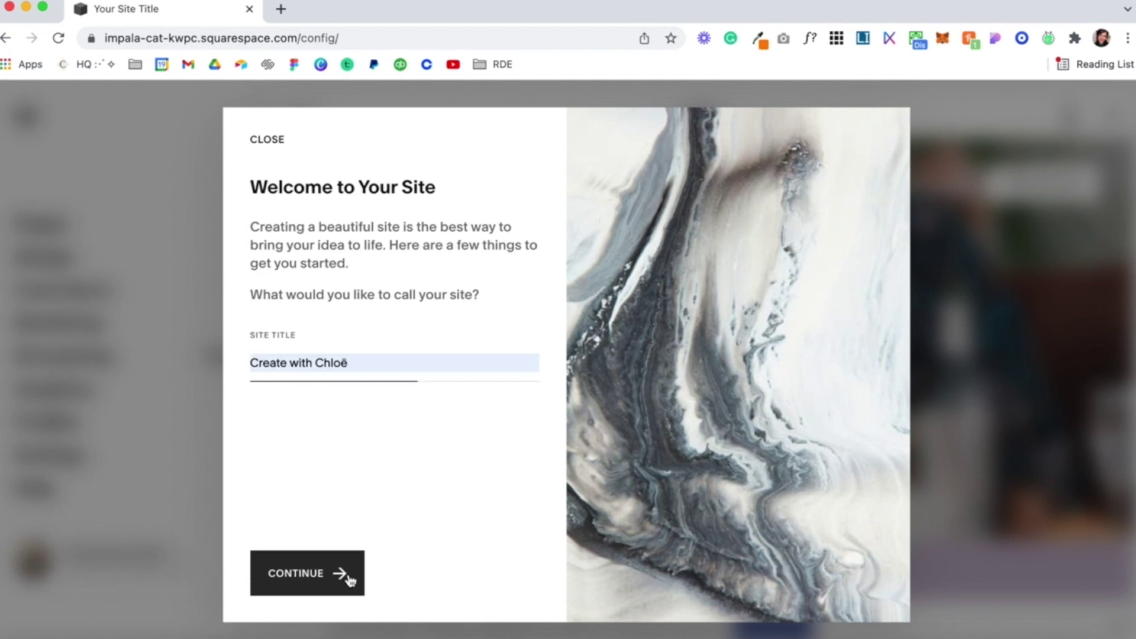
left_click(348, 574)
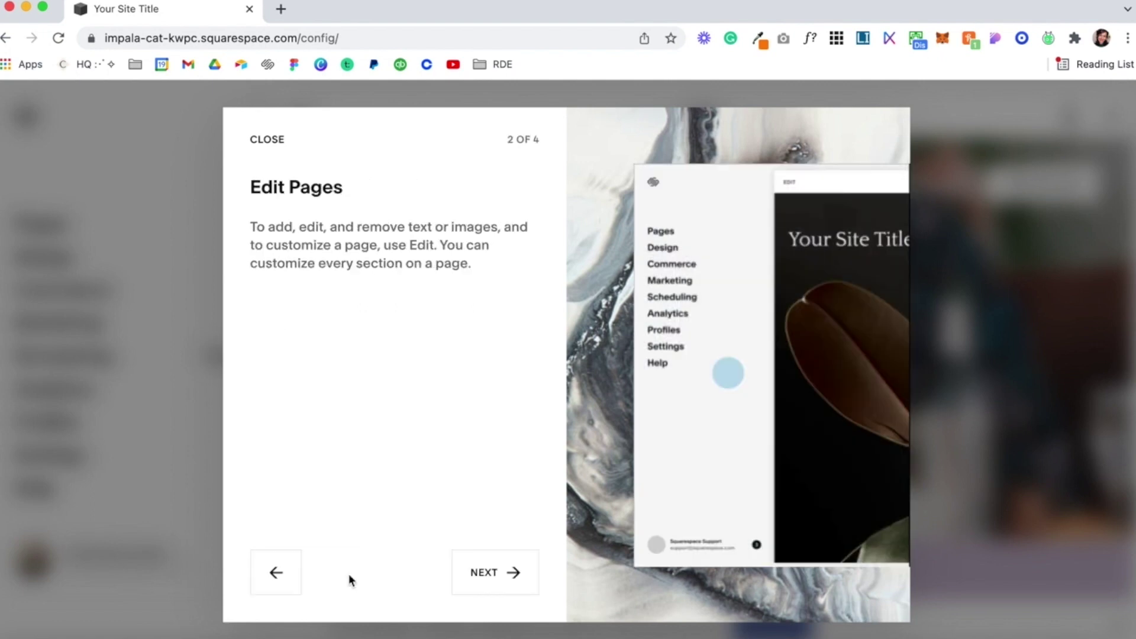
left_click(487, 580)
left_click(487, 580)
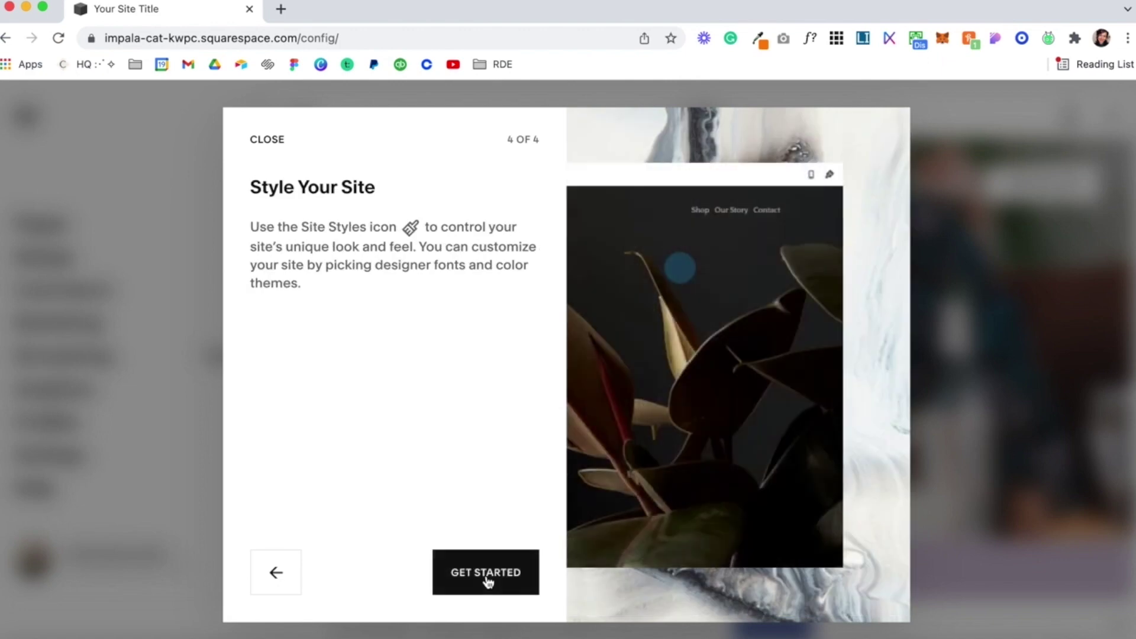
left_click(487, 579)
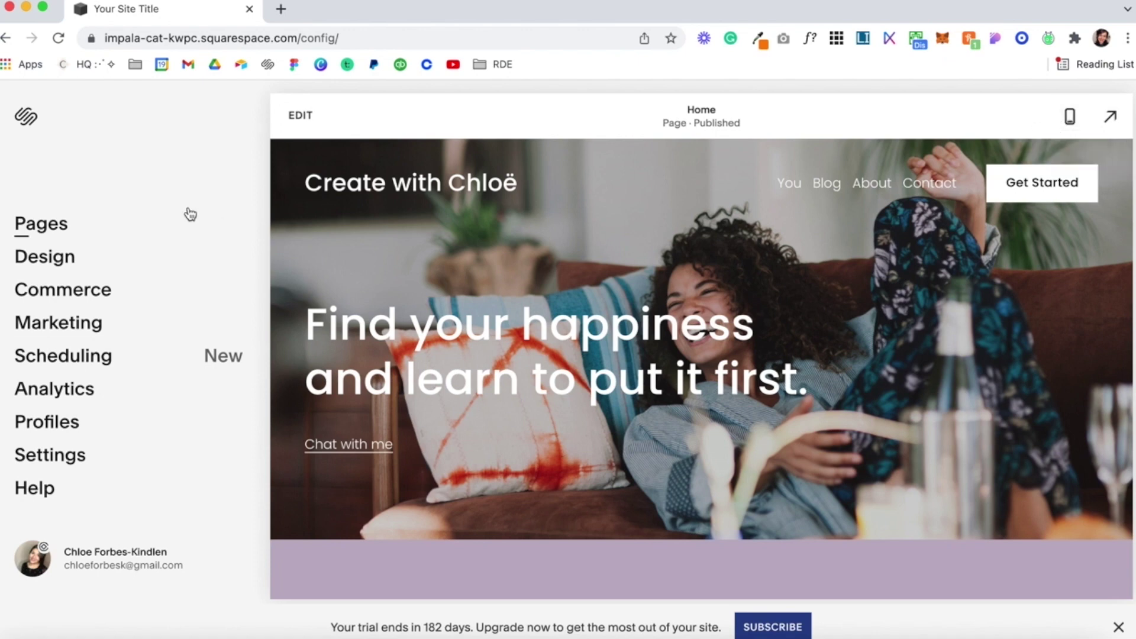
- Open the Home page for editing and bring up the site header settings
left_click(50, 235)
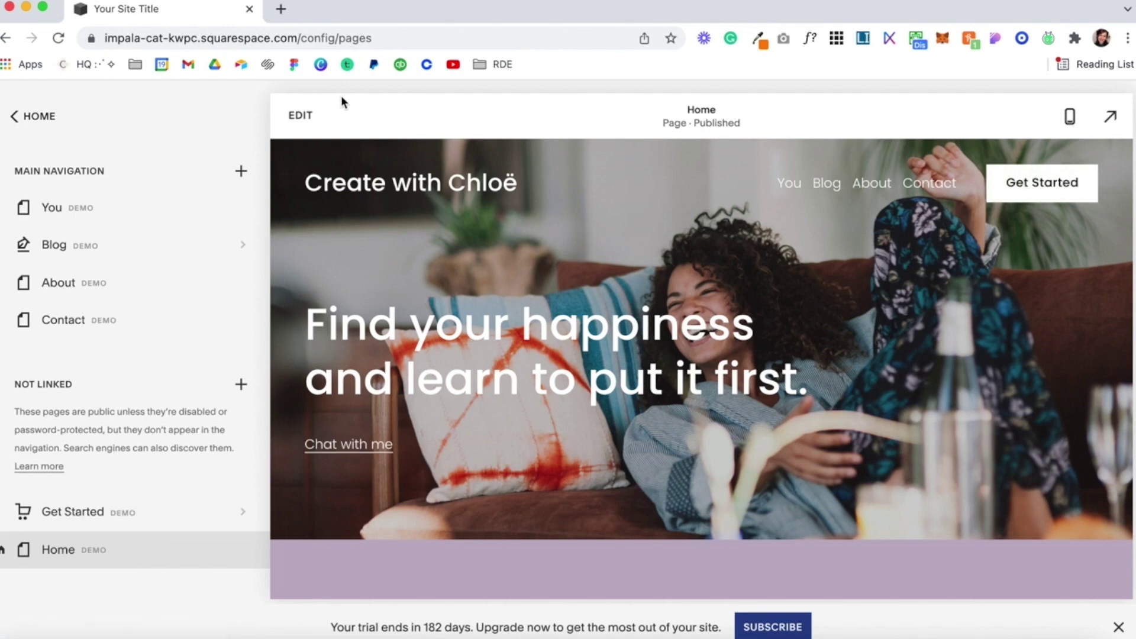
left_click(308, 121)
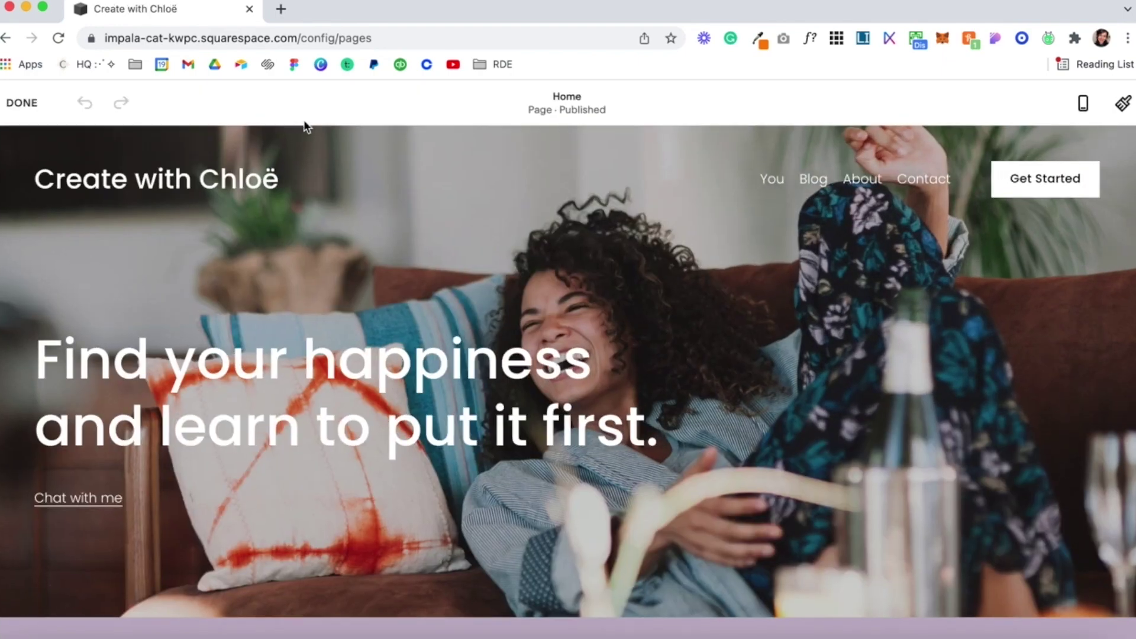
mouse_move(532, 186)
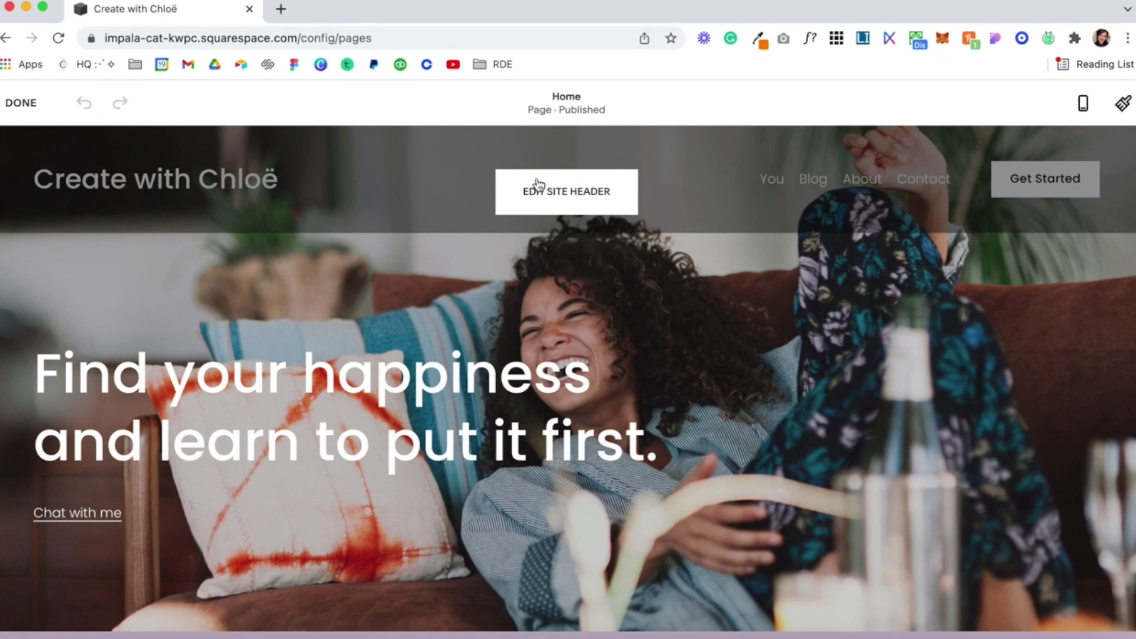
left_click(557, 207)
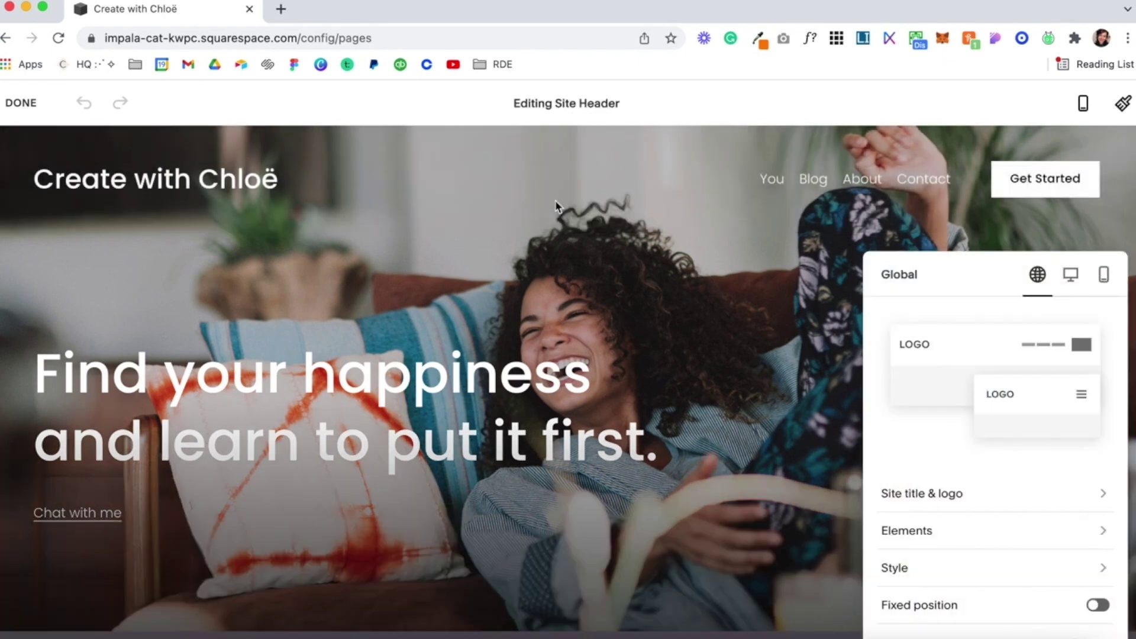
- Hide the Get Started button in the site header's elements and switch it back on
left_click_drag(939, 267, 664, 243)
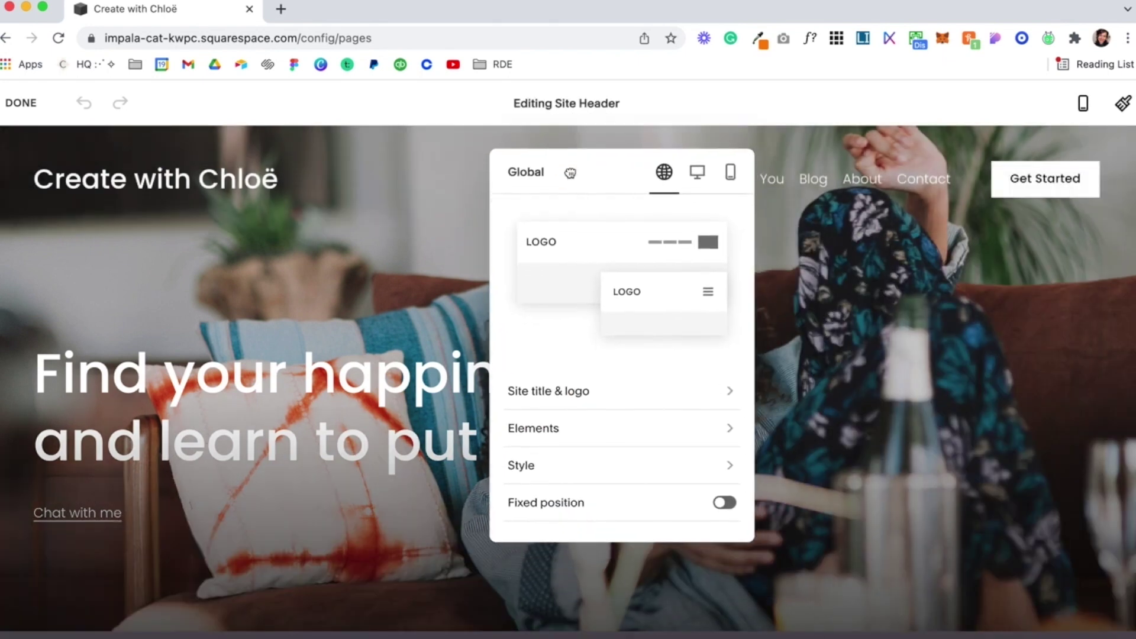
left_click(587, 435)
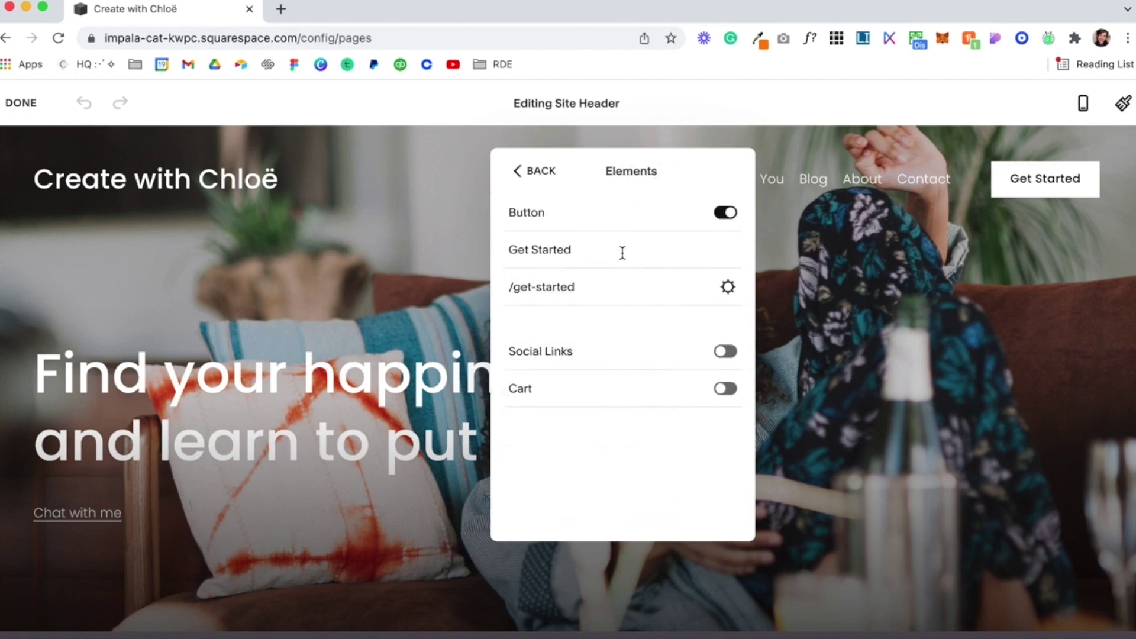
left_click(727, 213)
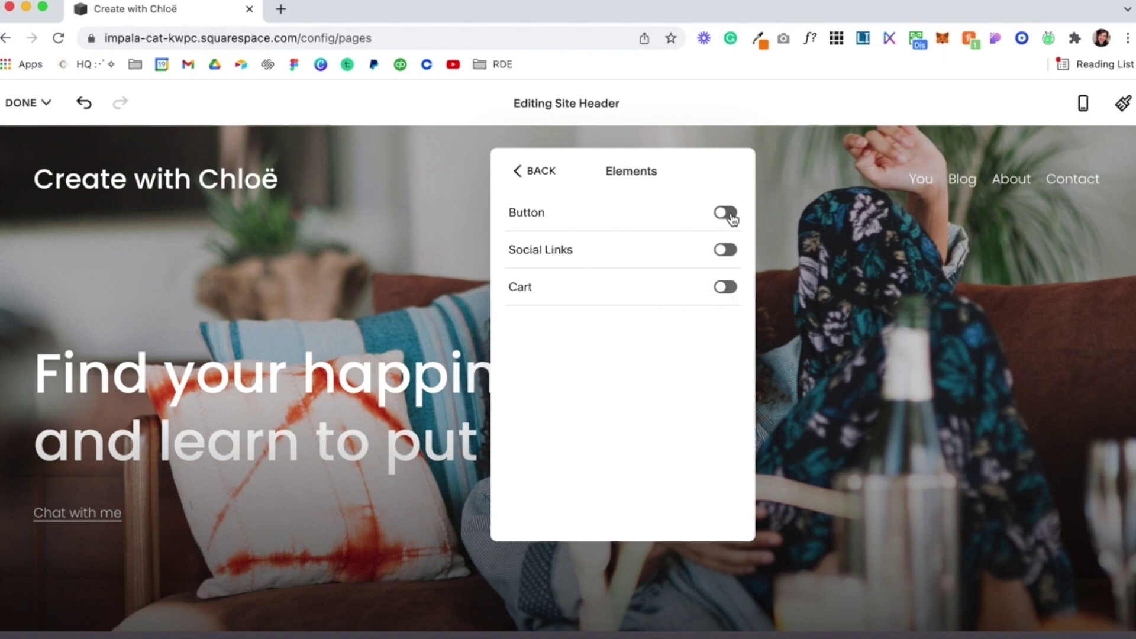
left_click(732, 218)
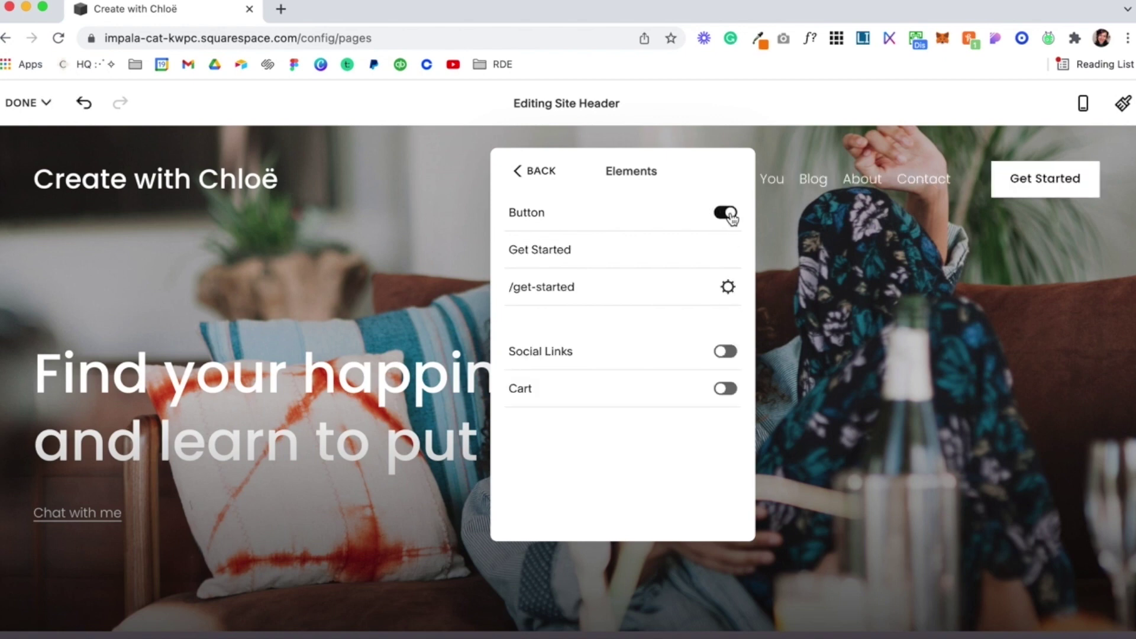
- Save the site header changes and exit the Home page editor
left_click(533, 172)
left_click(57, 115)
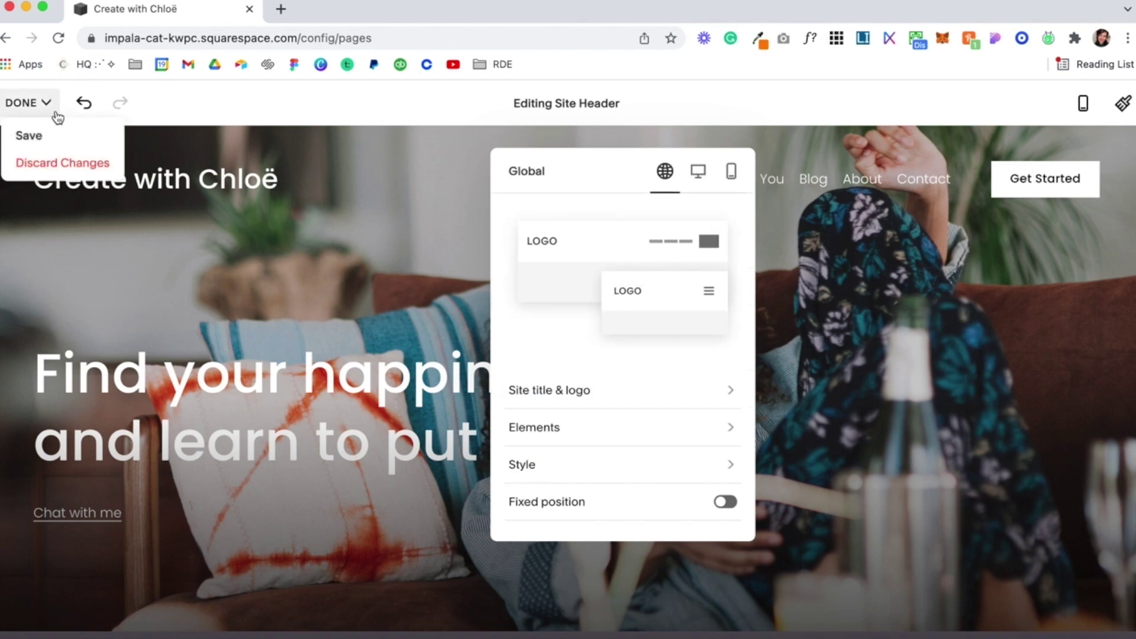
left_click(28, 135)
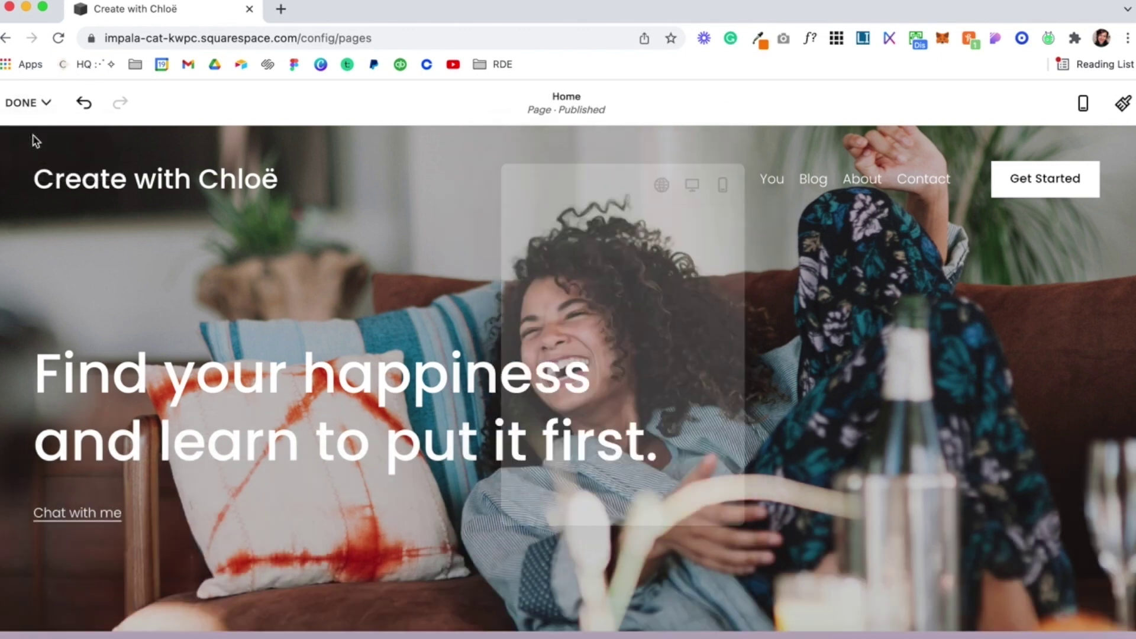
left_click(30, 105)
left_click(27, 135)
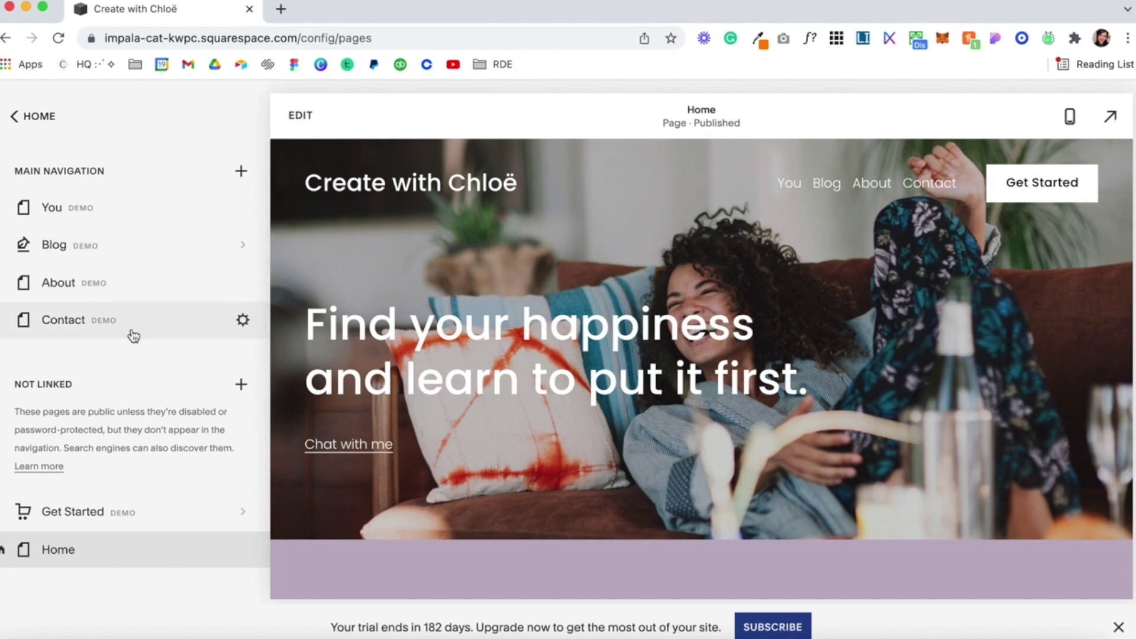
- Edit the Home page and replace the banner's main heading with "Your brand statement goes here"
left_click(303, 116)
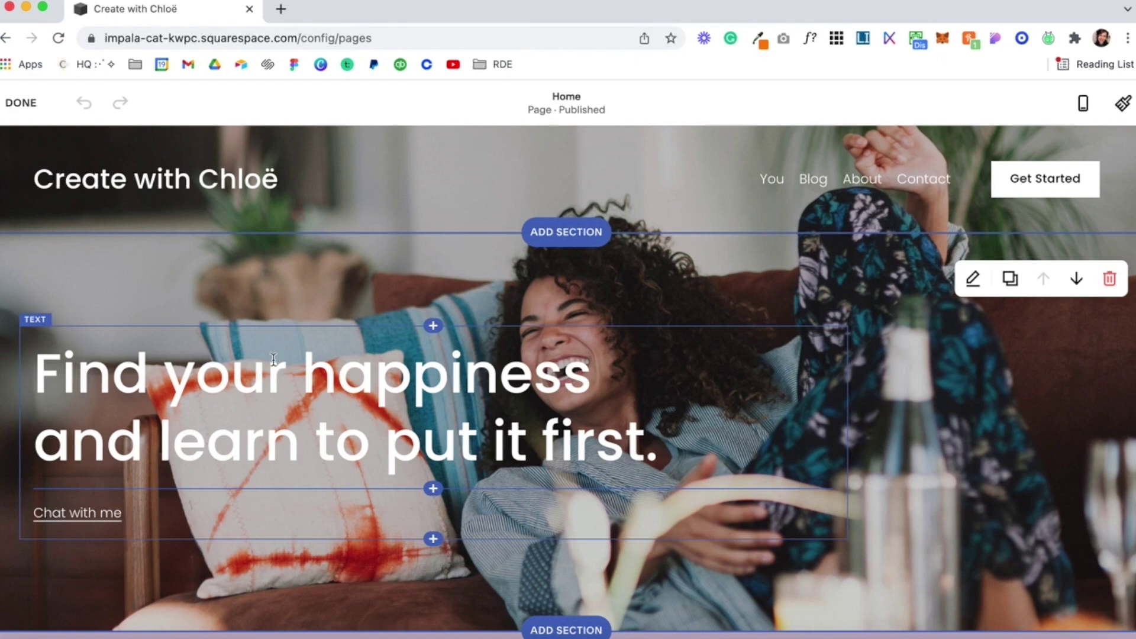
left_click(305, 382)
triple_click(305, 381)
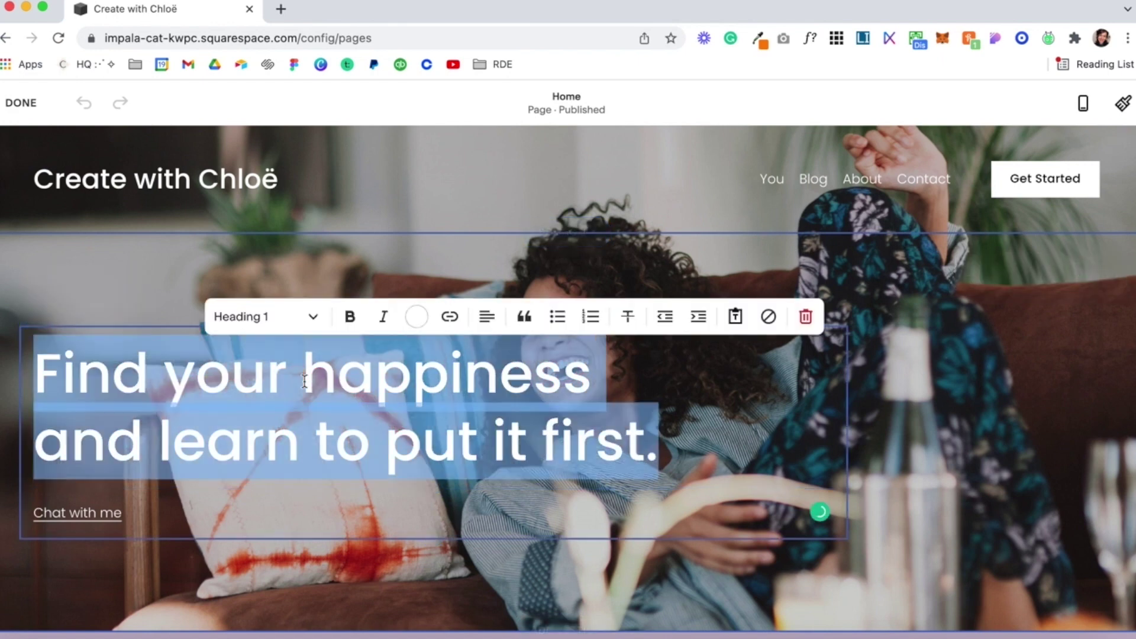
type("Your")
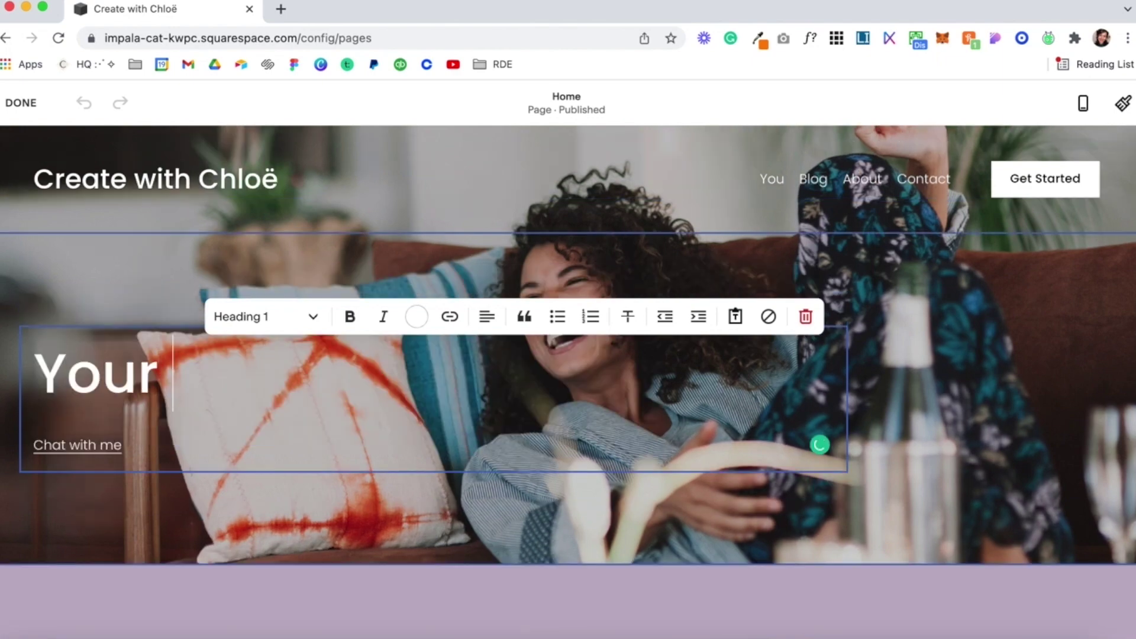
type(" brand statement goes here")
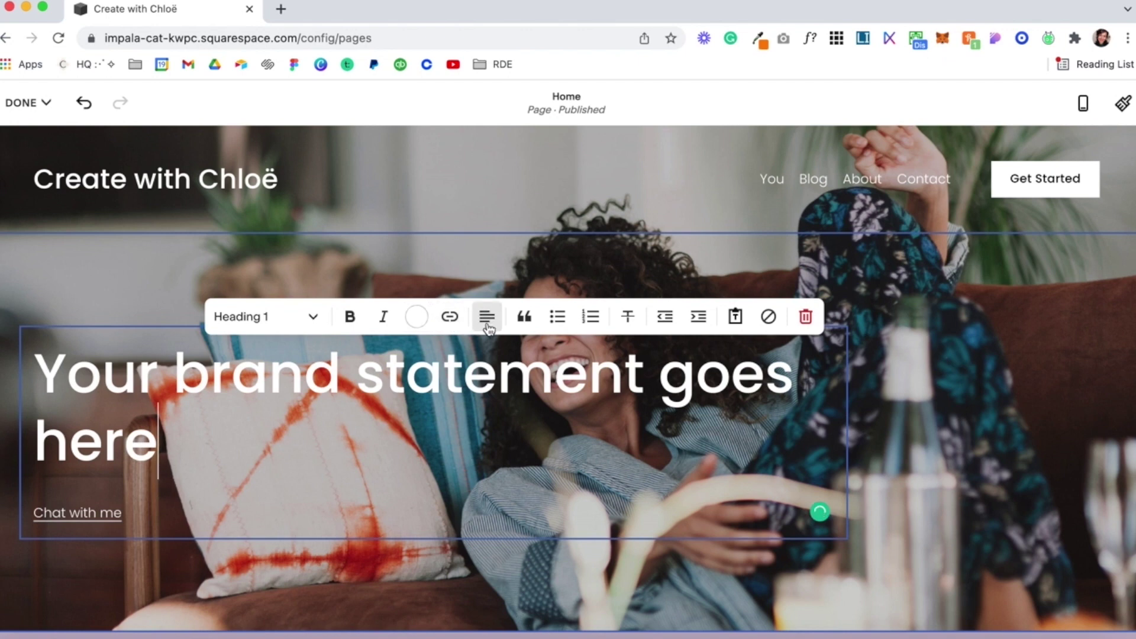
left_click(932, 338)
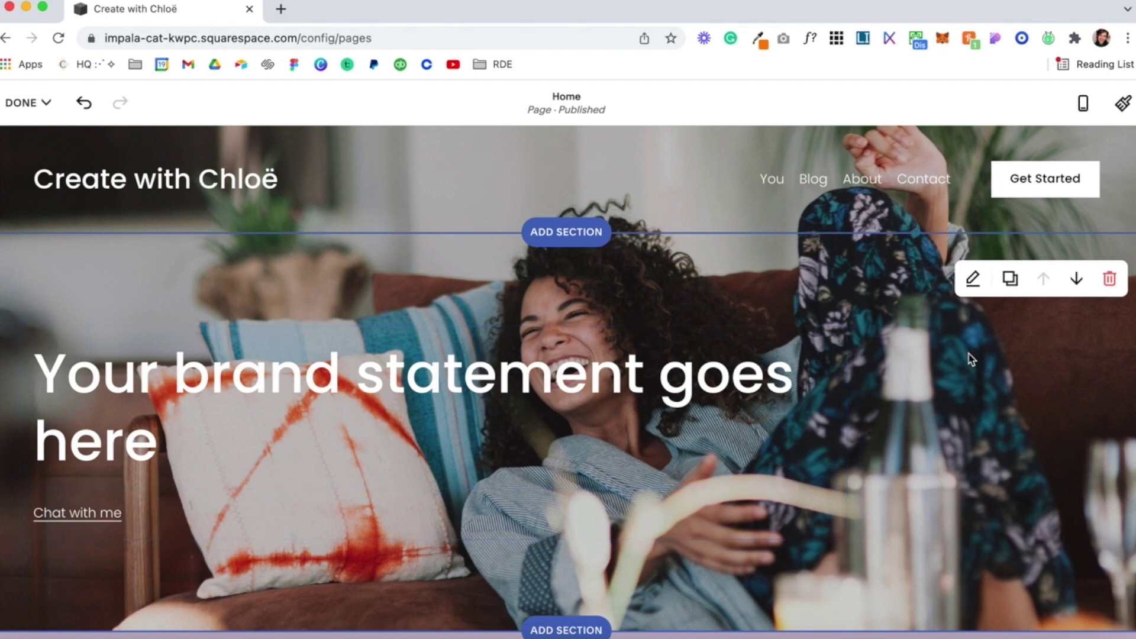
- In the banner section's format settings, try right content alignment and set the horizontal alignment to centre
scroll(971, 359, "down", 2)
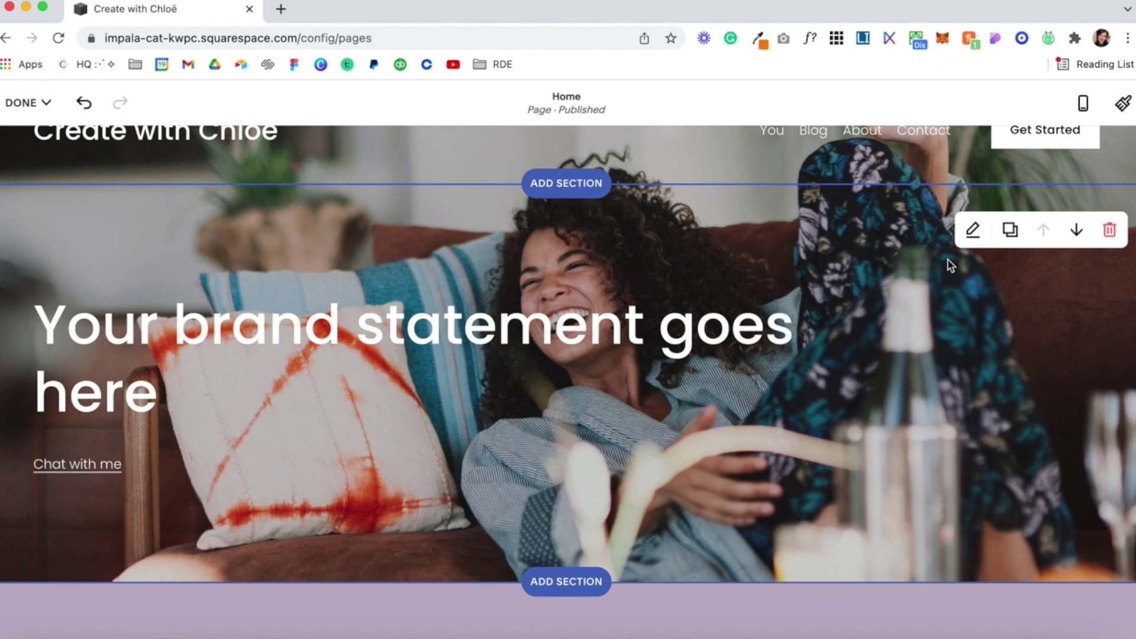
left_click(975, 232)
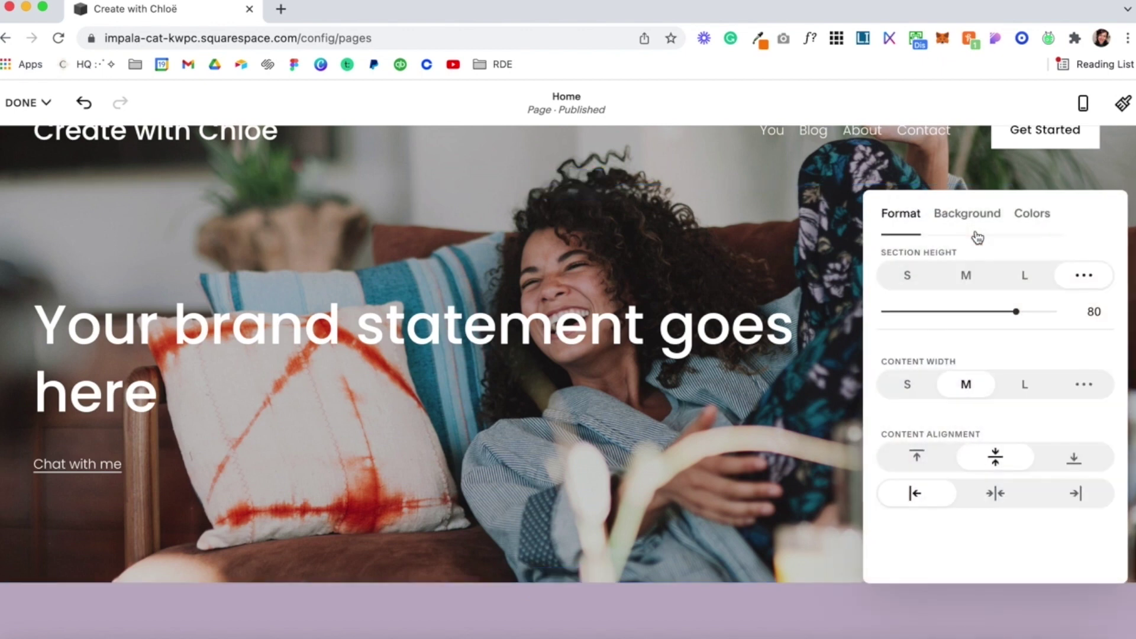
left_click_drag(1068, 210, 890, 158)
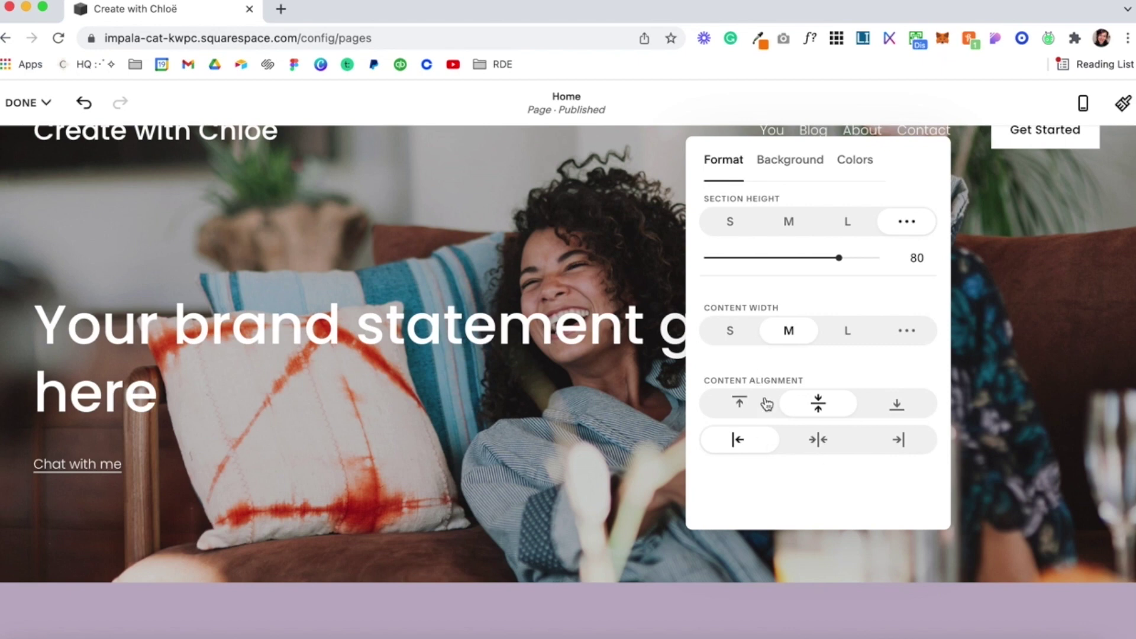
left_click_drag(908, 171, 945, 155)
left_click(989, 441)
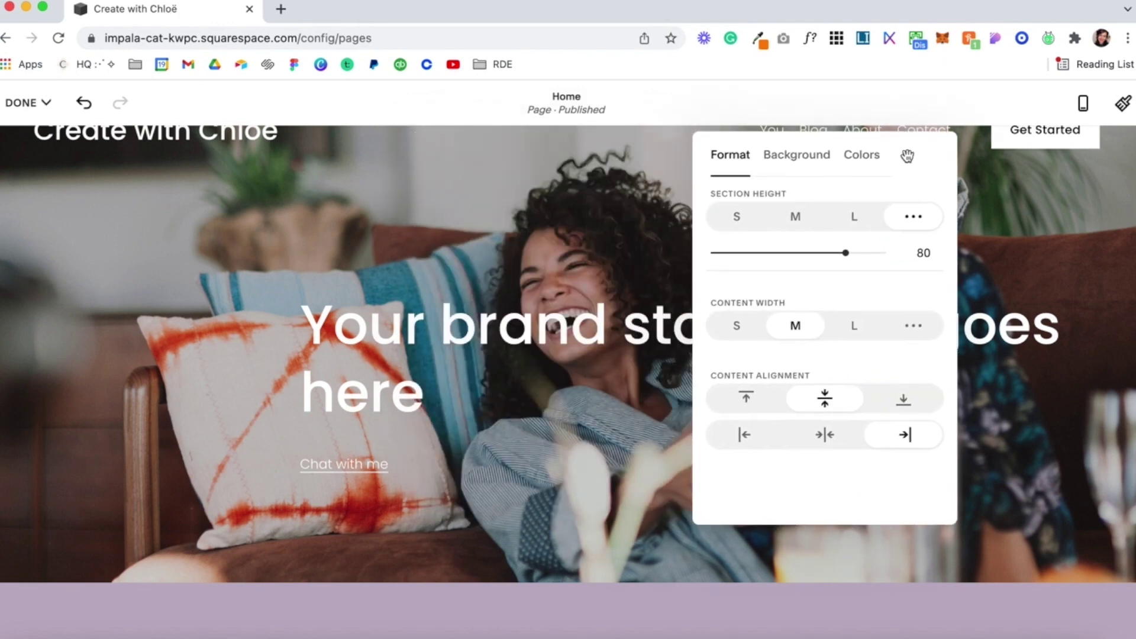
left_click(830, 438)
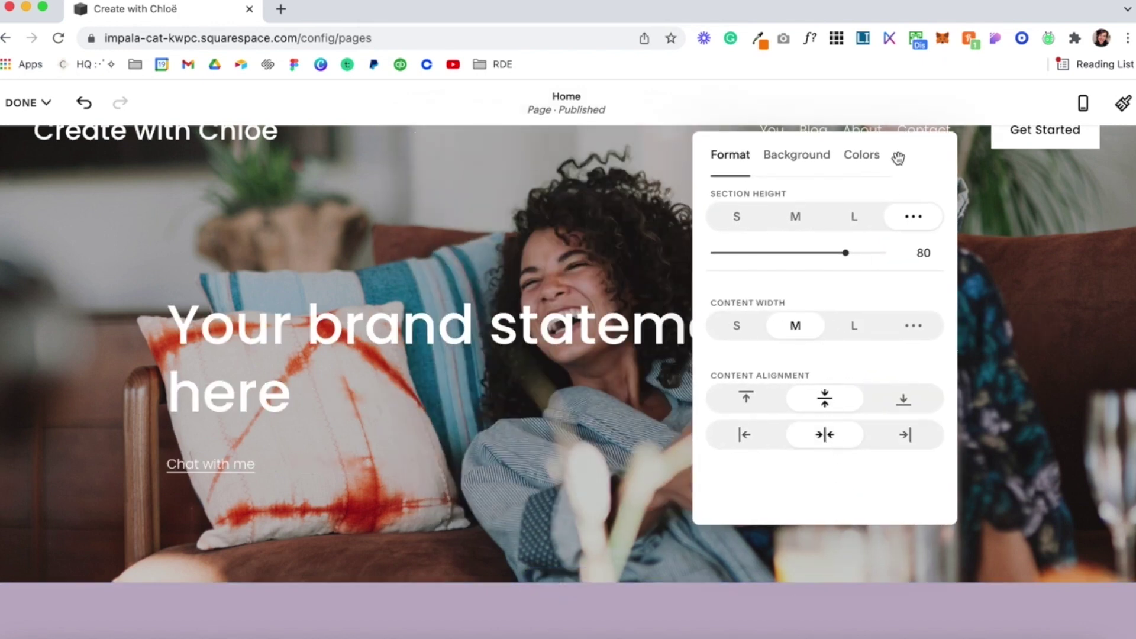
- Try out video and art backgrounds for the banner section, apply the scattered brush-stroke pattern, and switch back to an image background
left_click(807, 157)
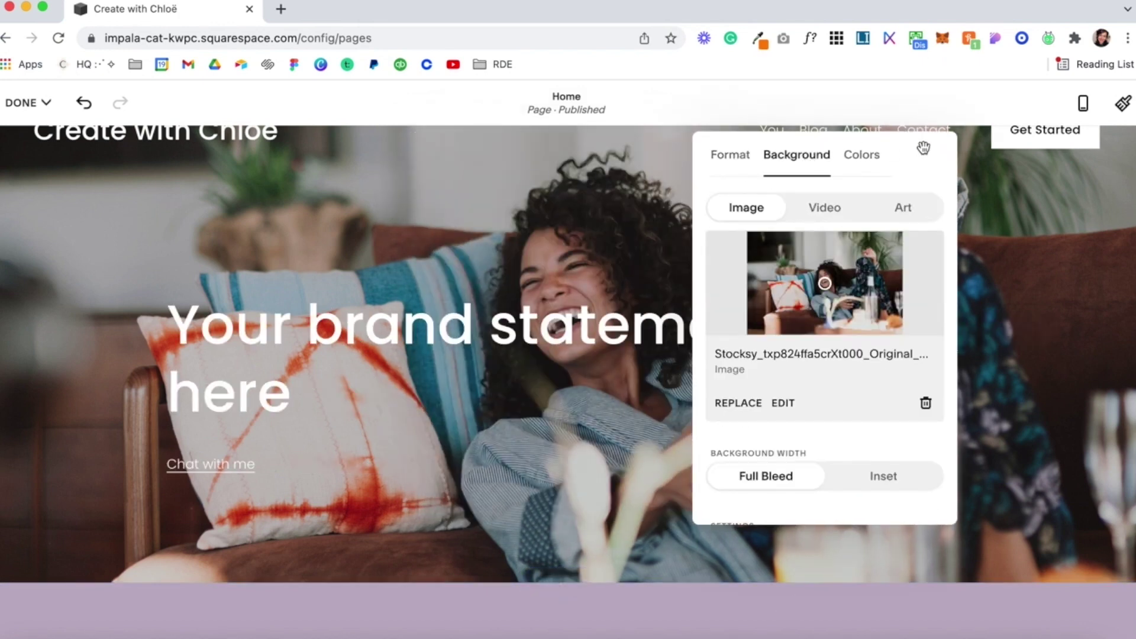
left_click_drag(923, 148, 1069, 189)
left_click(964, 241)
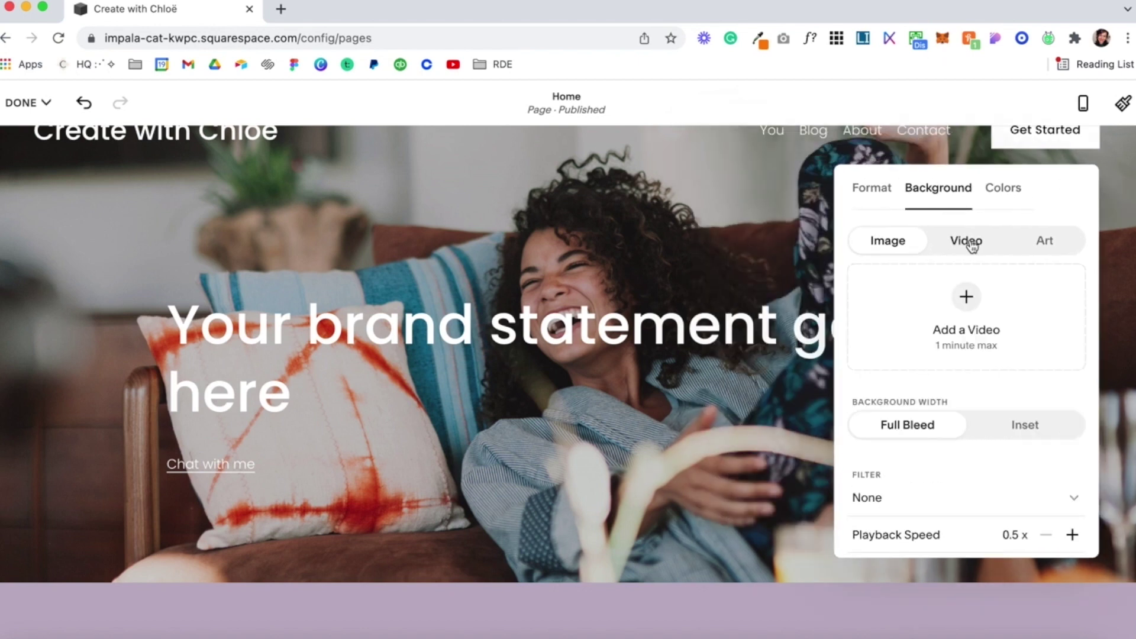
left_click(1045, 241)
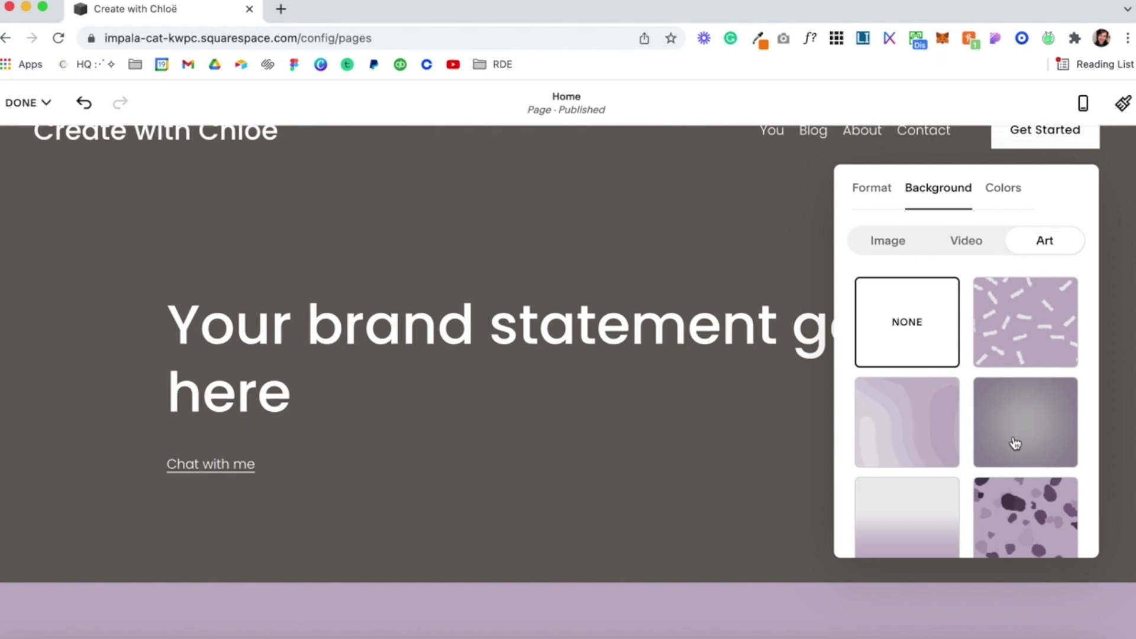
left_click(1029, 349)
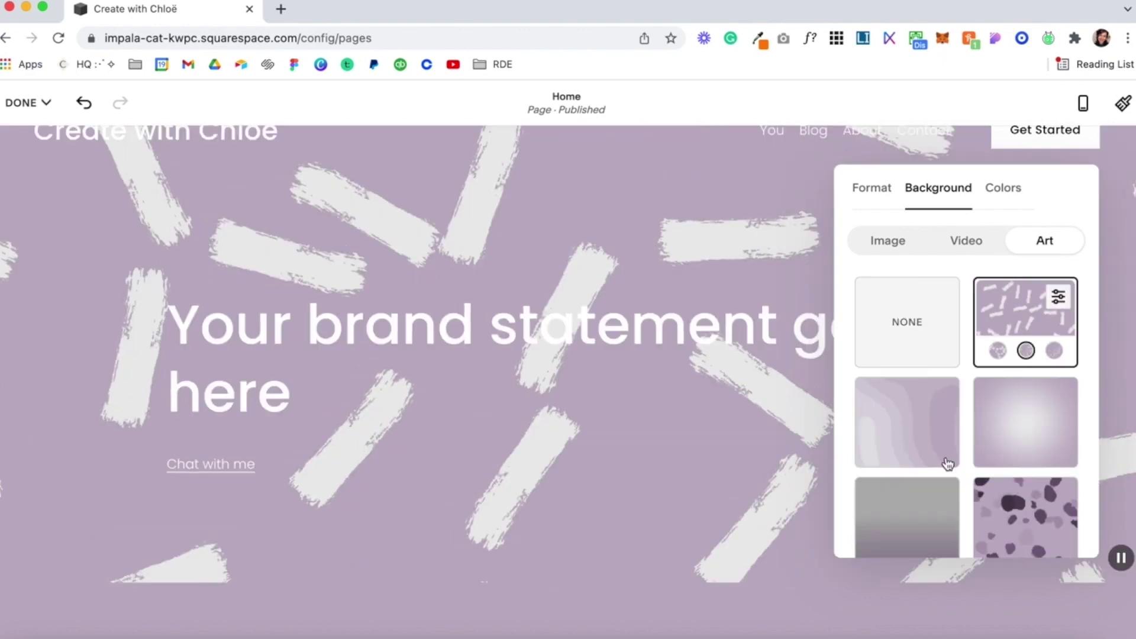
left_click(888, 241)
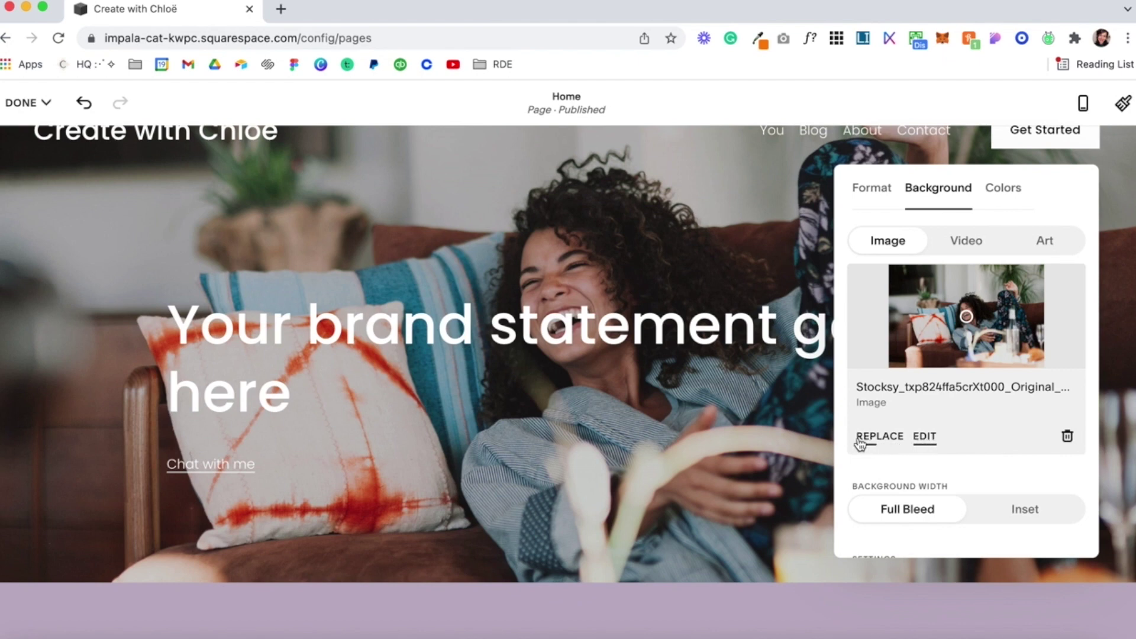
- Replace the banner's background image with the free stock photo of a snowy forest under a red sky
left_click(885, 438)
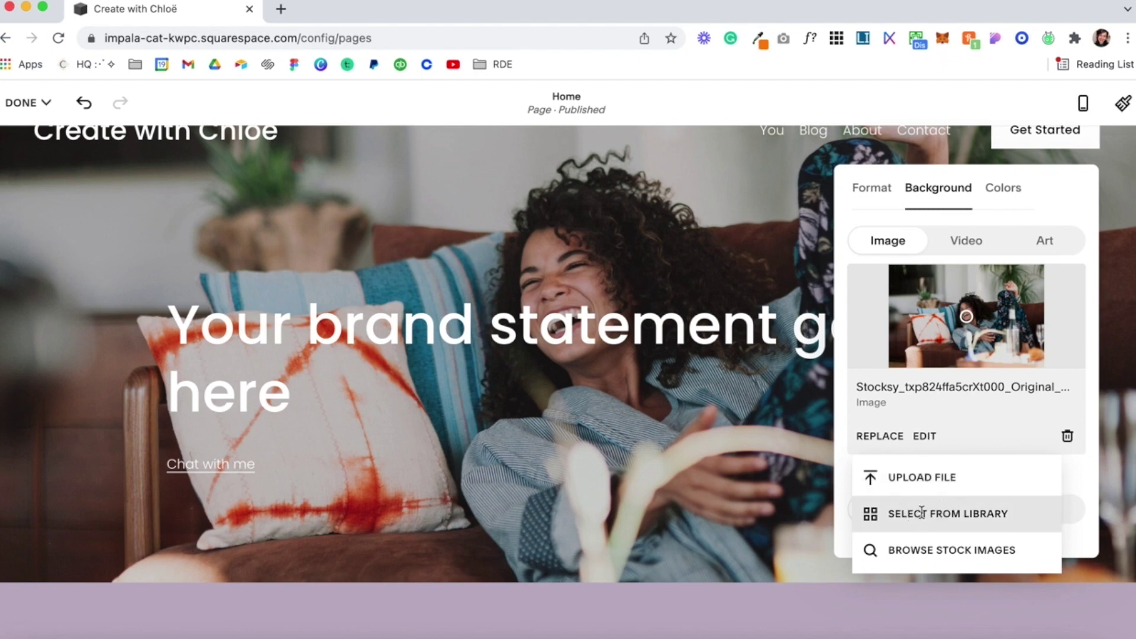
left_click(919, 550)
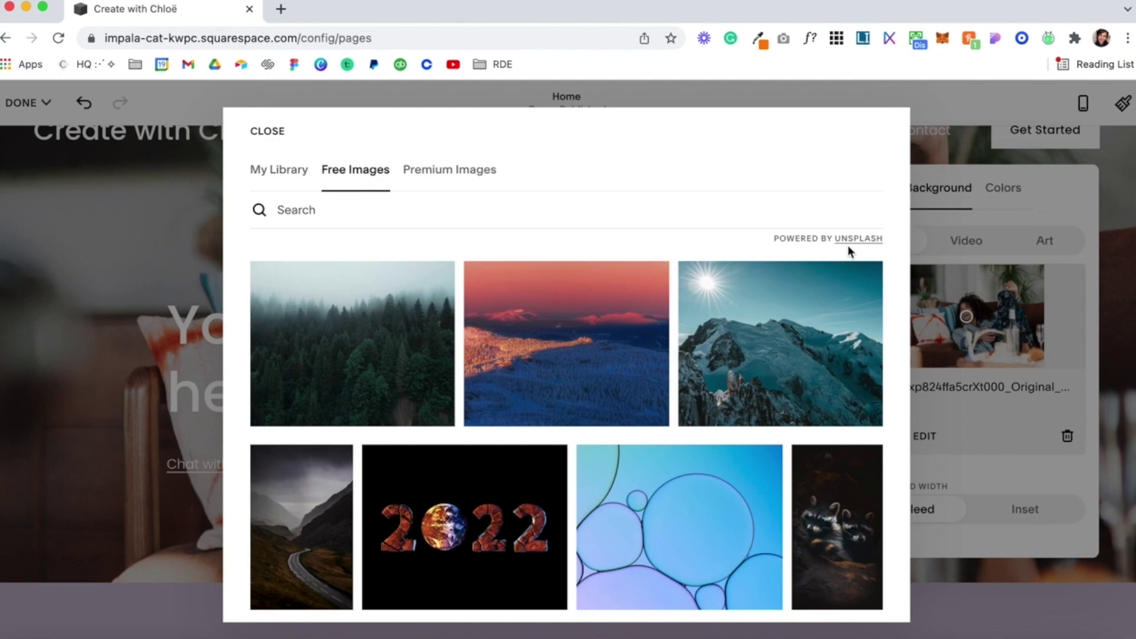
left_click(567, 206)
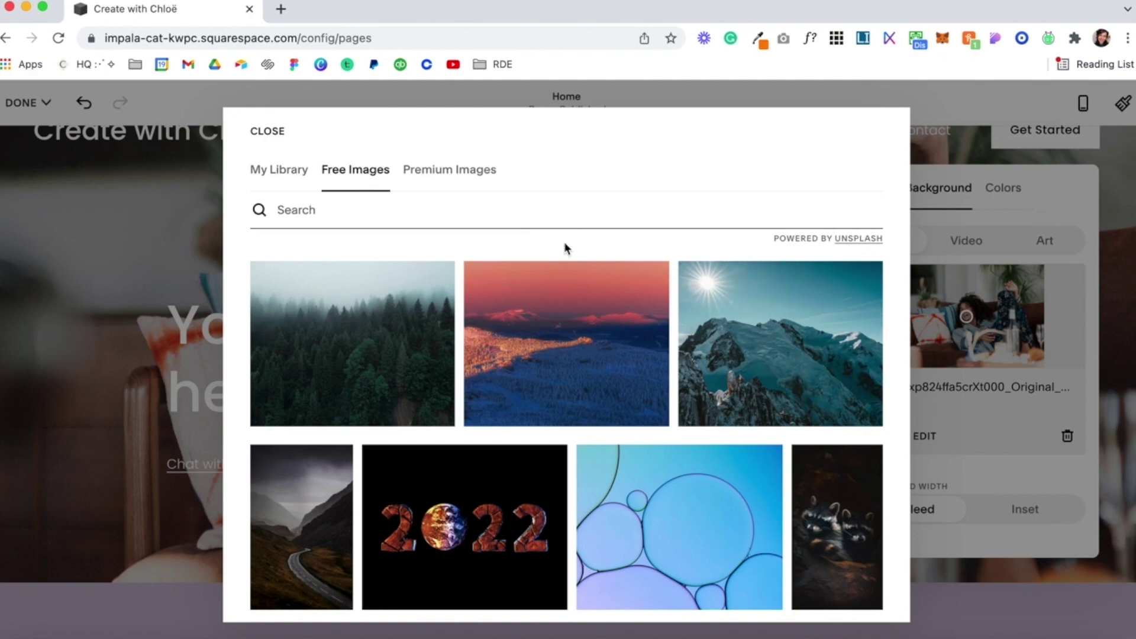
left_click(581, 318)
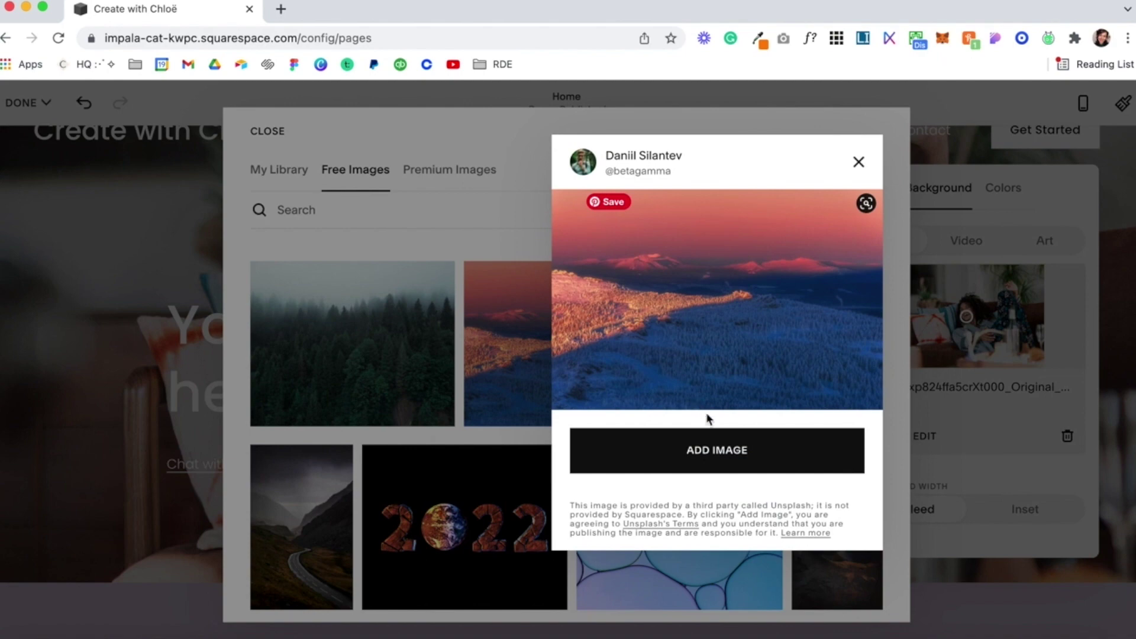
left_click(706, 452)
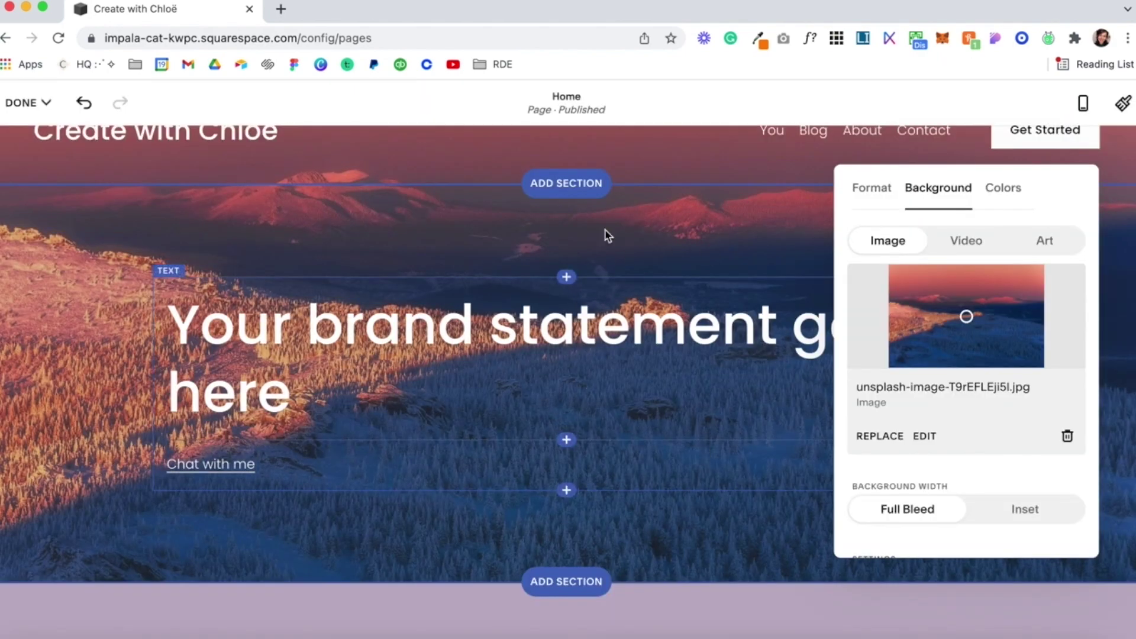
left_click(719, 236)
- Open the settings of the first image block below the banner and show its options for replacing the image
scroll(714, 331, "down", 2)
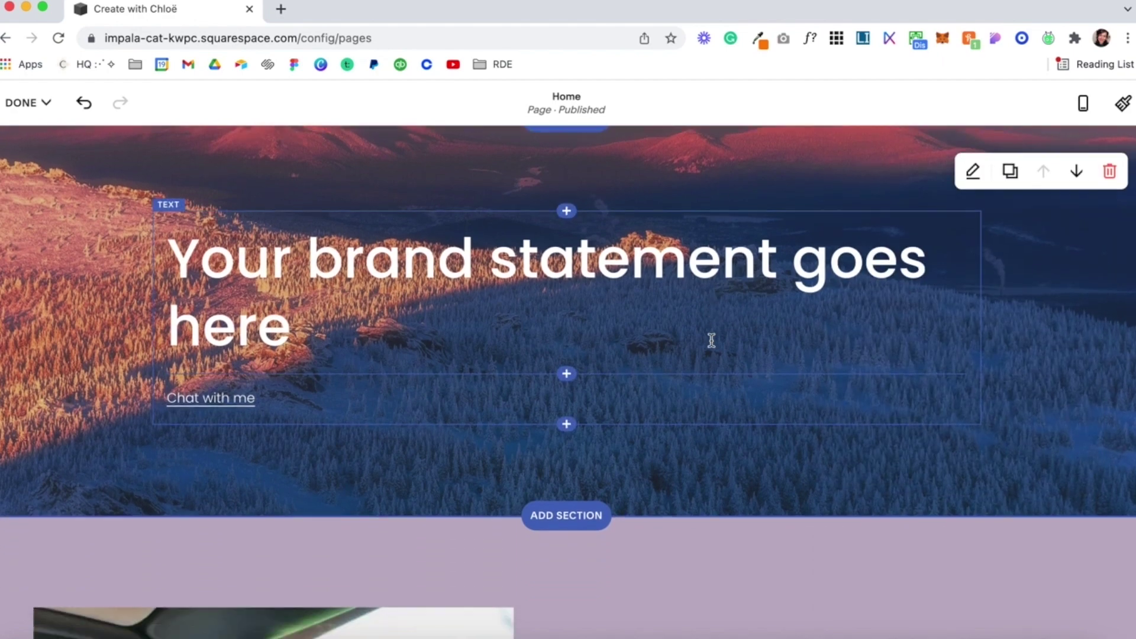
scroll(711, 340, "down", 5)
scroll(710, 340, "down", 3)
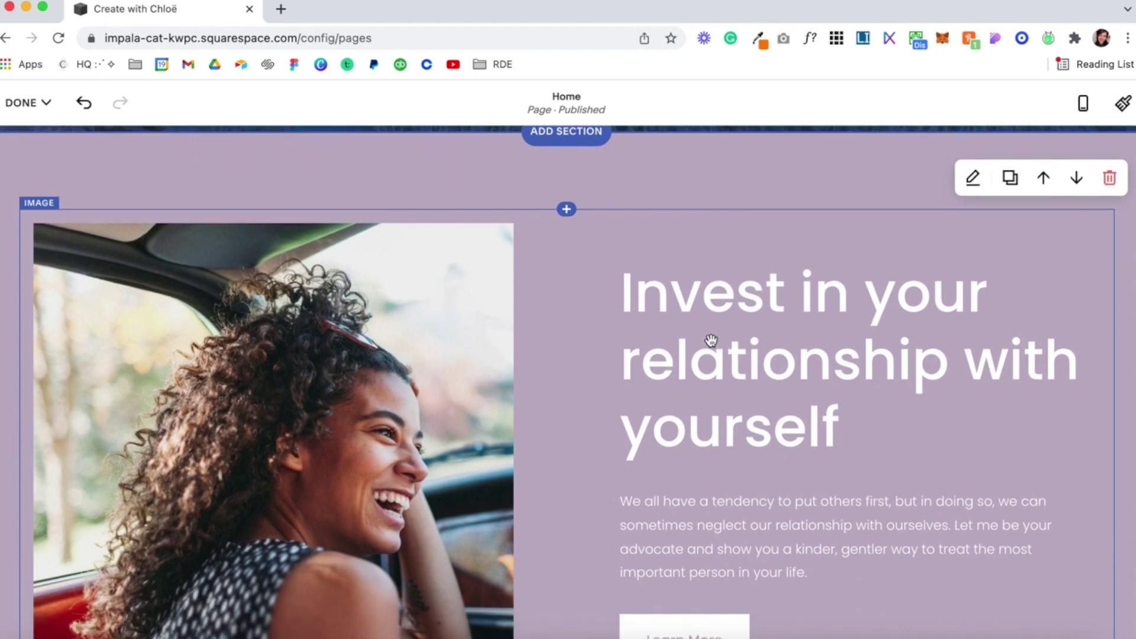
left_click(359, 286)
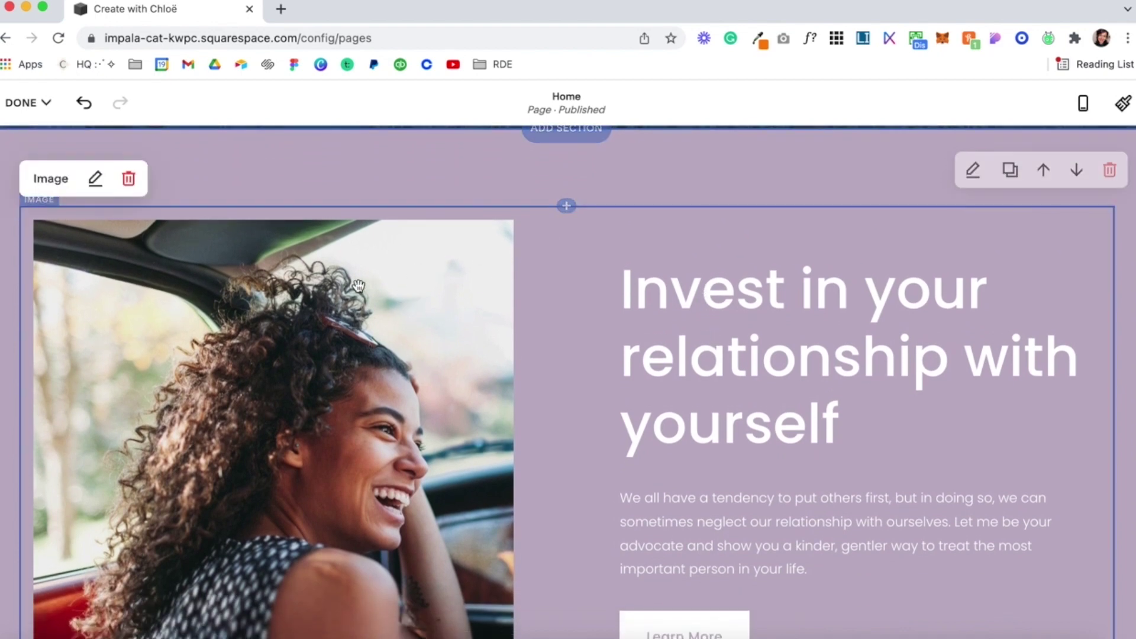
left_click(94, 183)
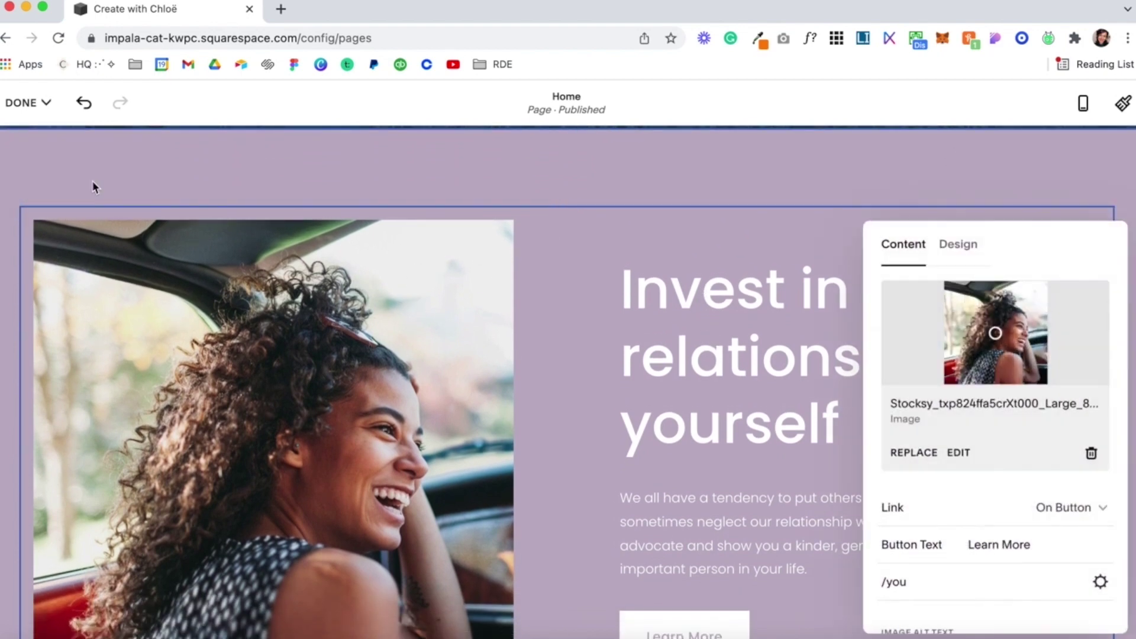
left_click(915, 454)
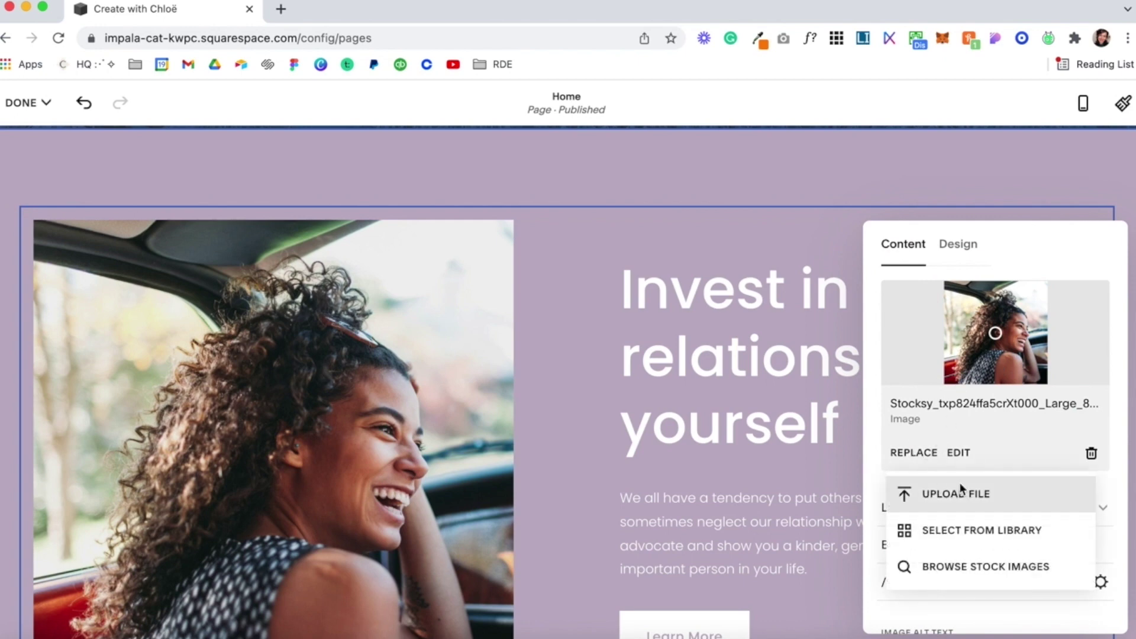
- Replace the image block's heading "Invest in your relationship with yourself" with "Your text goes here."
left_click(749, 361)
left_click(561, 264)
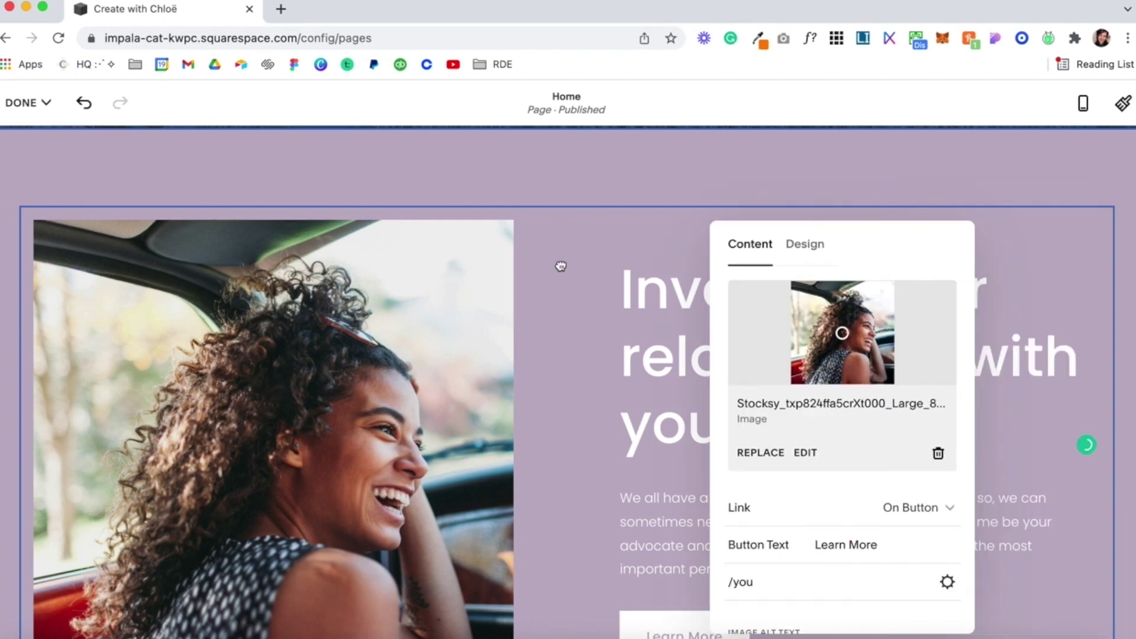
left_click(907, 287)
left_click_drag(855, 421, 651, 298)
type("Your text goes here.")
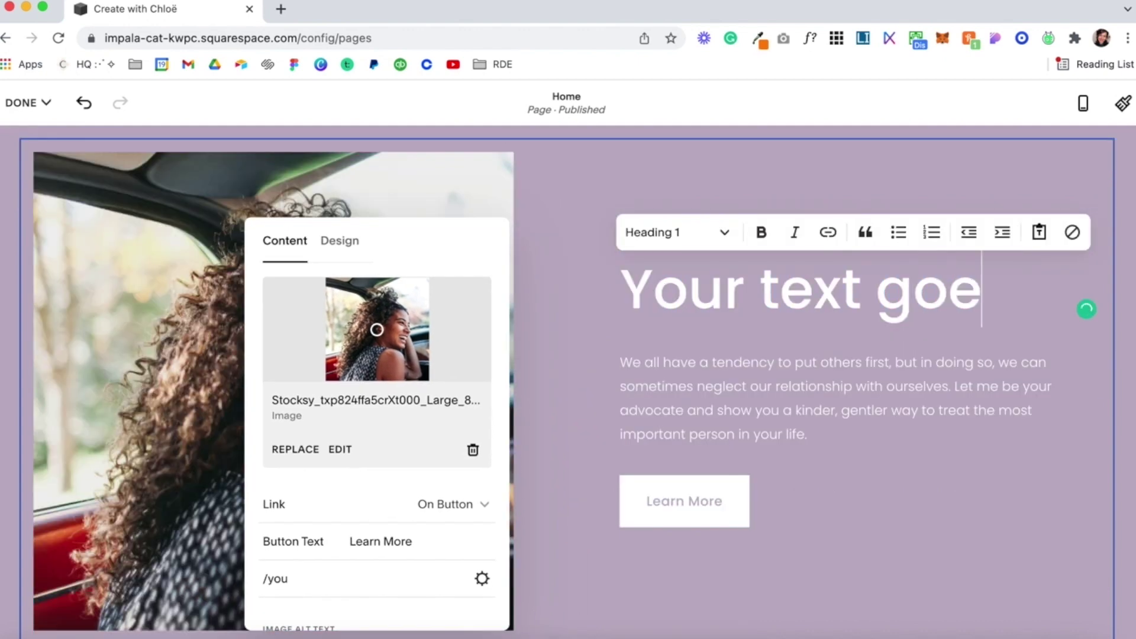
- Examine the image block's button text, link address and paragraph, and leave its settings
left_click(381, 541)
triple_click(381, 542)
left_click(302, 580)
double_click(300, 580)
left_click(768, 429)
left_click(788, 145)
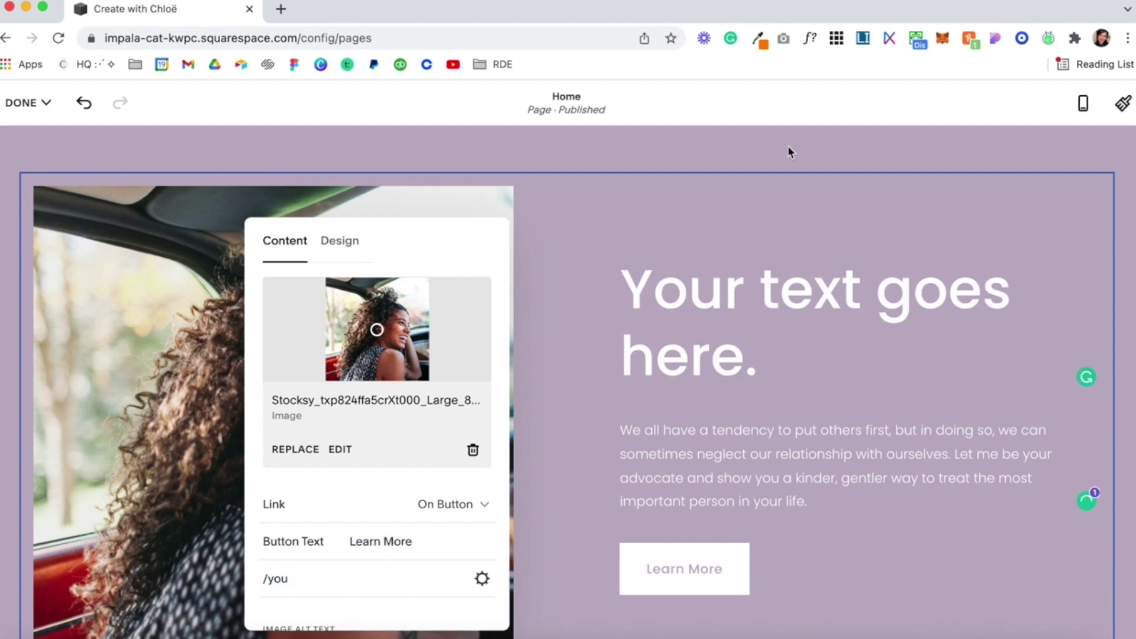
- Remove the image block headed "Improve your relationship with others" from the section
scroll(778, 438, "down", 10)
scroll(778, 438, "down", 4)
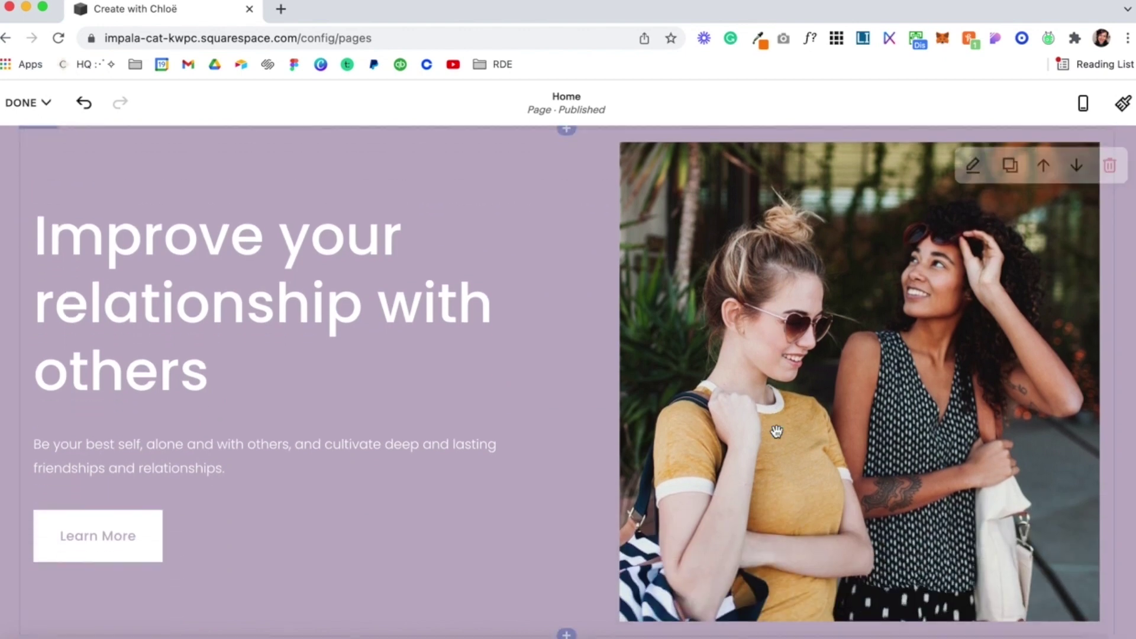
scroll(776, 432, "up", 4)
scroll(777, 432, "up", 2)
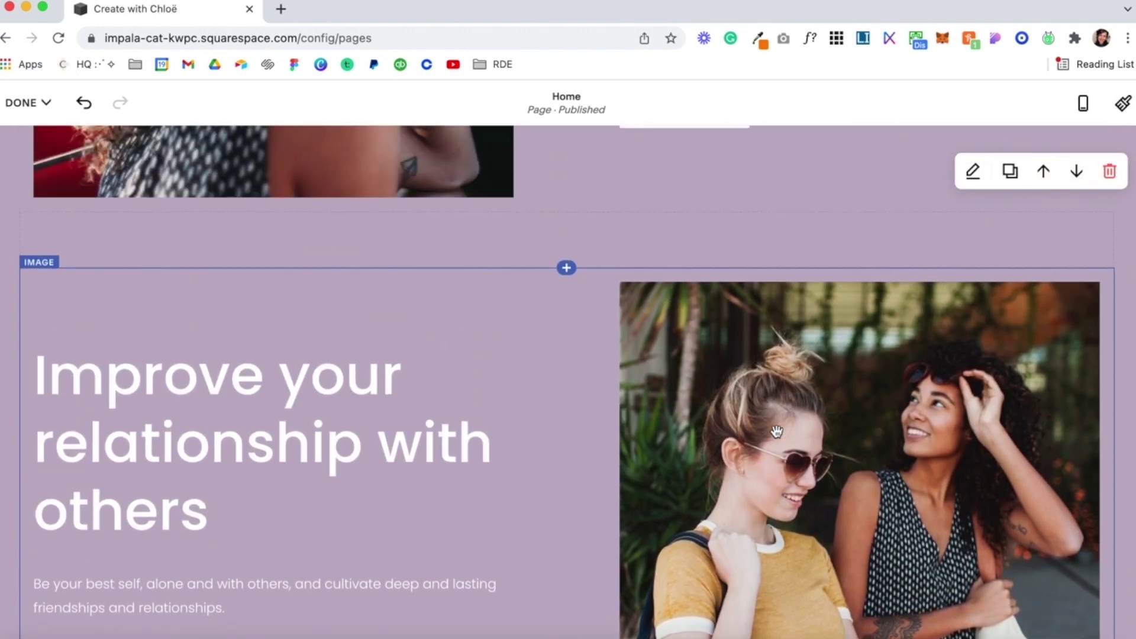
left_click(933, 316)
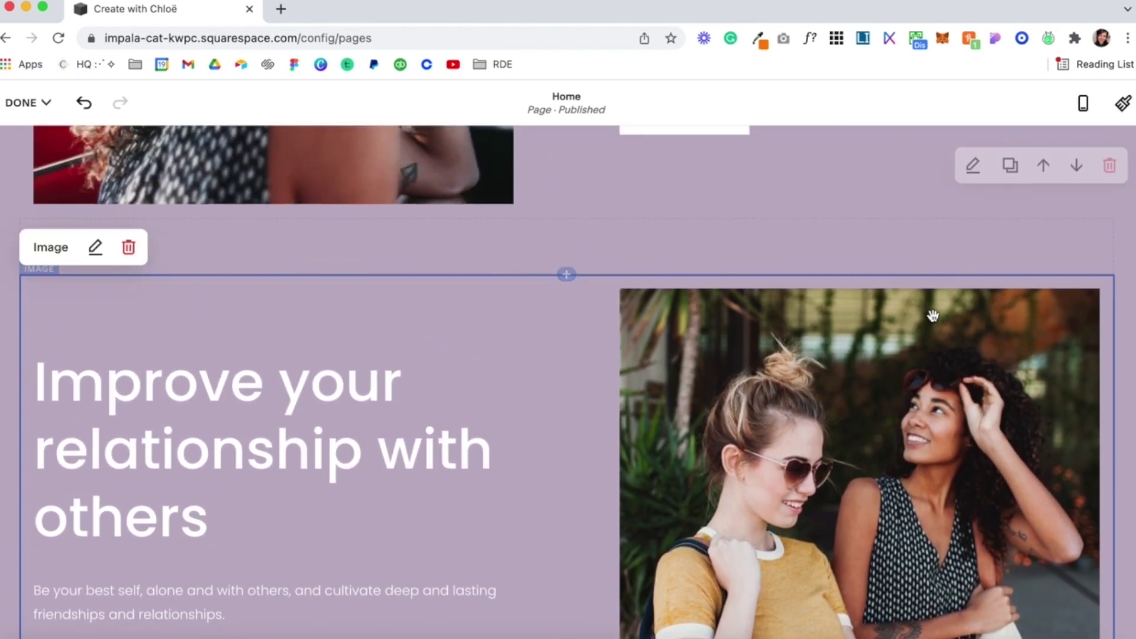
left_click(131, 247)
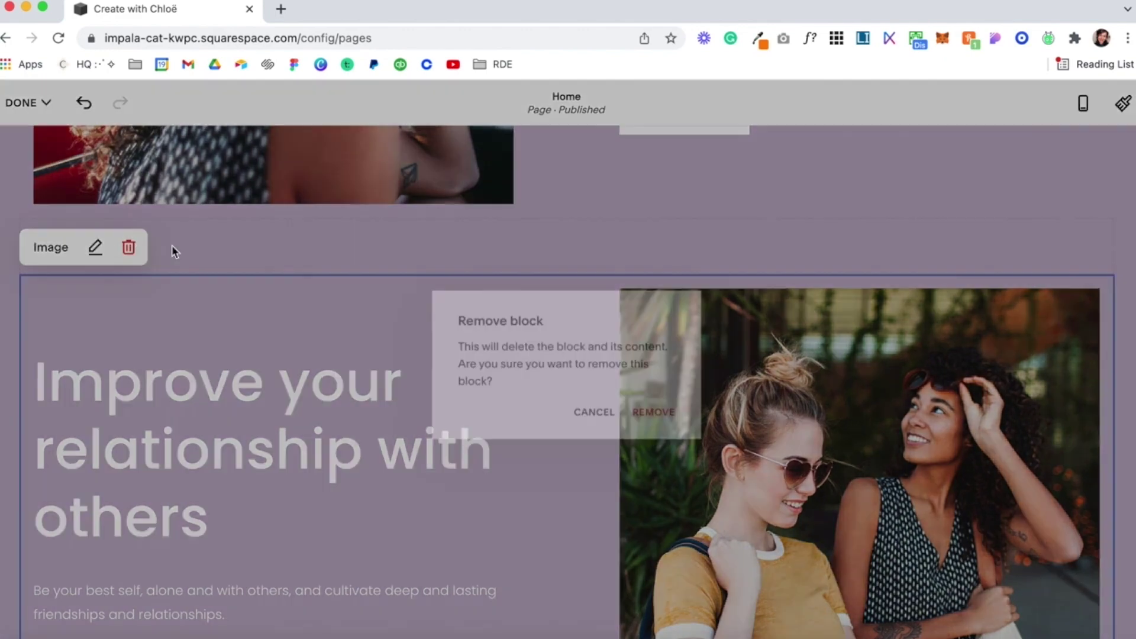
left_click(654, 417)
- Duplicate the section containing the "Your text goes here." heading
scroll(776, 324, "up", 10)
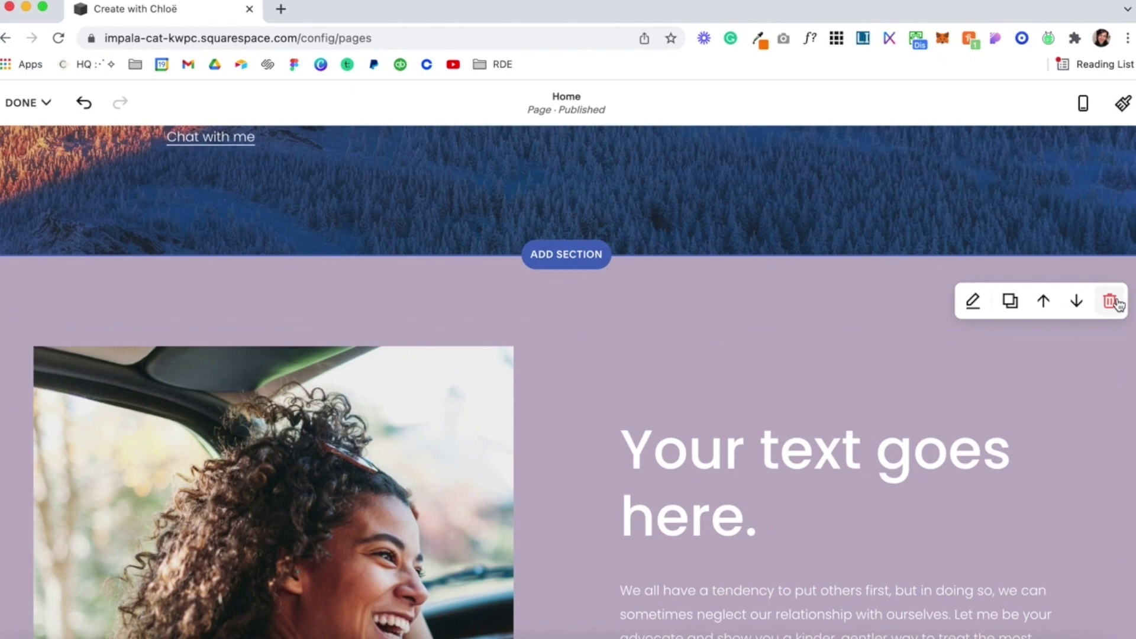
left_click(1013, 302)
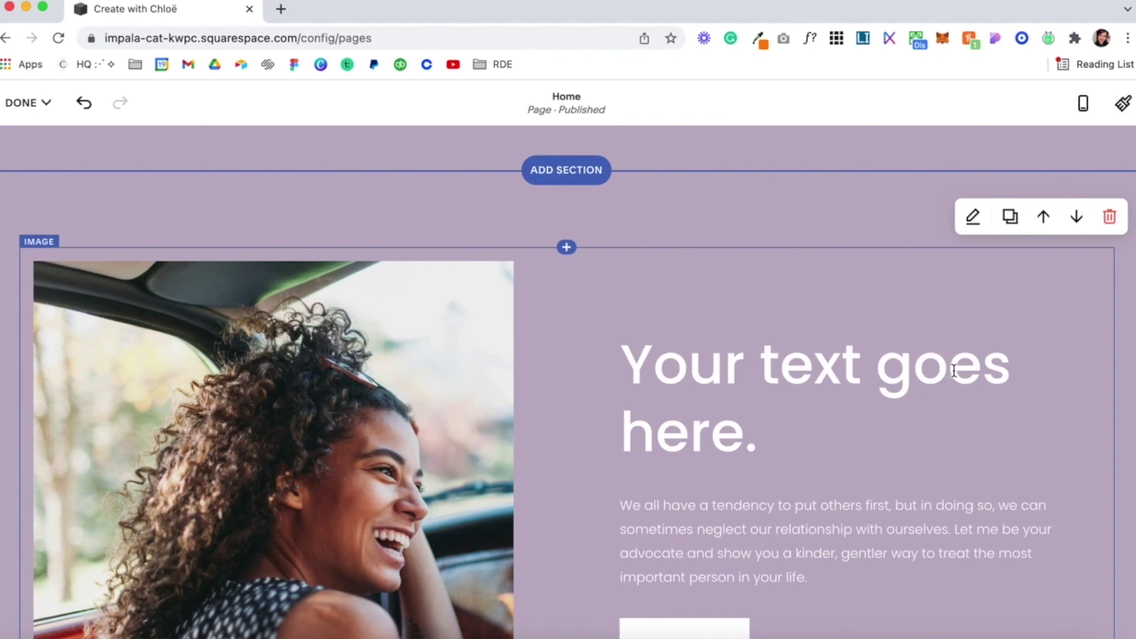
scroll(564, 253, "up", 2)
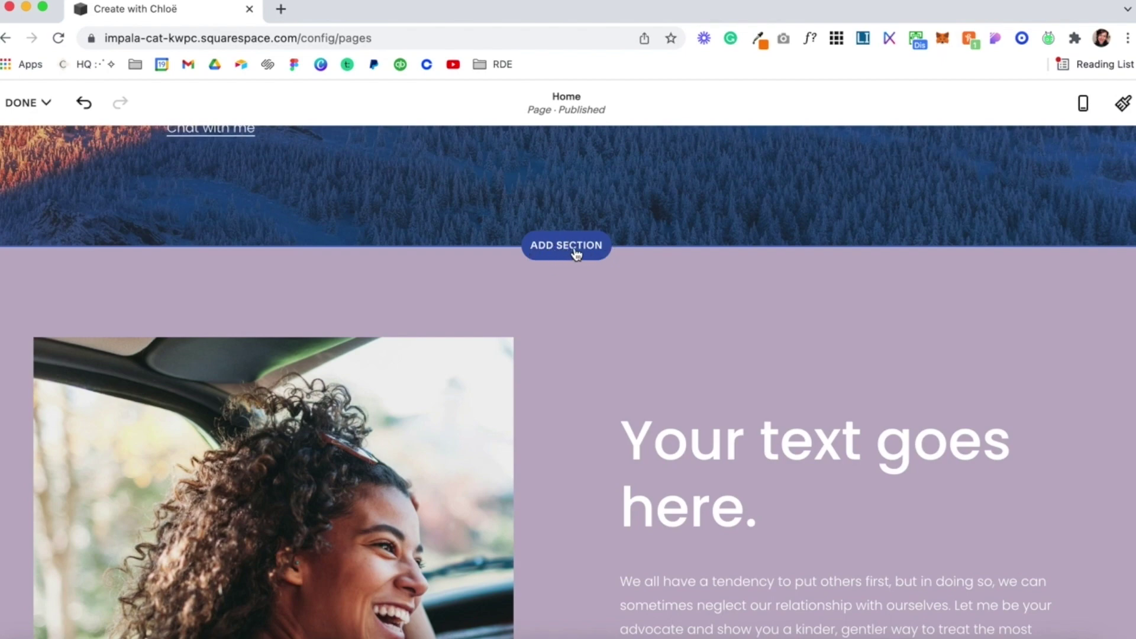
- Add a section below the banner using the layout with a photo overlapped by a grey "Make it stand out." card
left_click(576, 253)
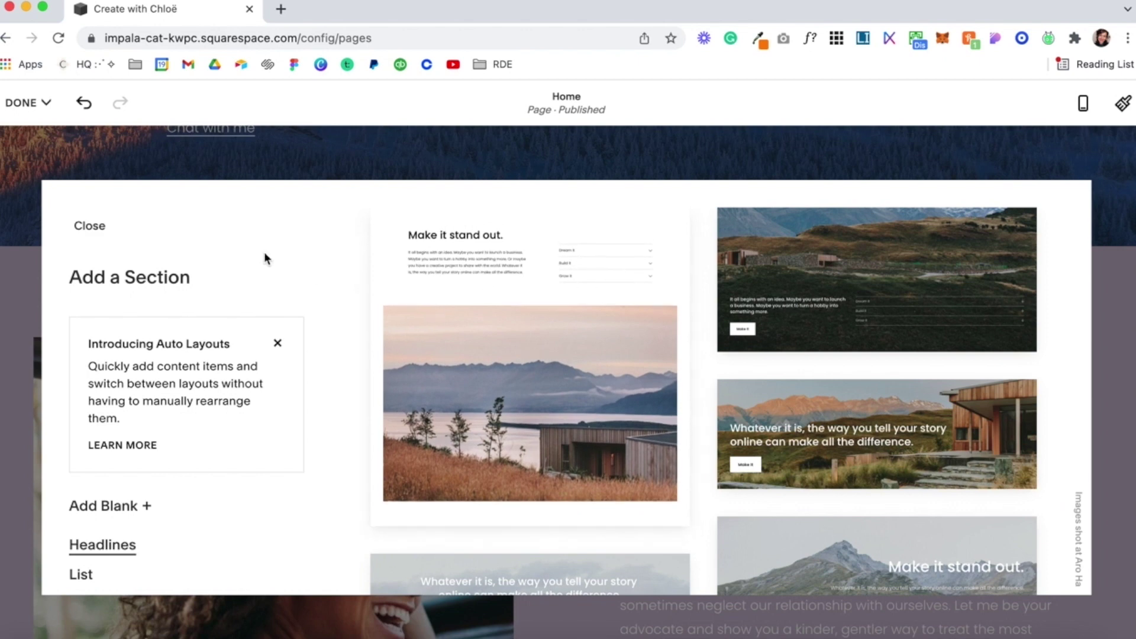
scroll(432, 345, "down", 5)
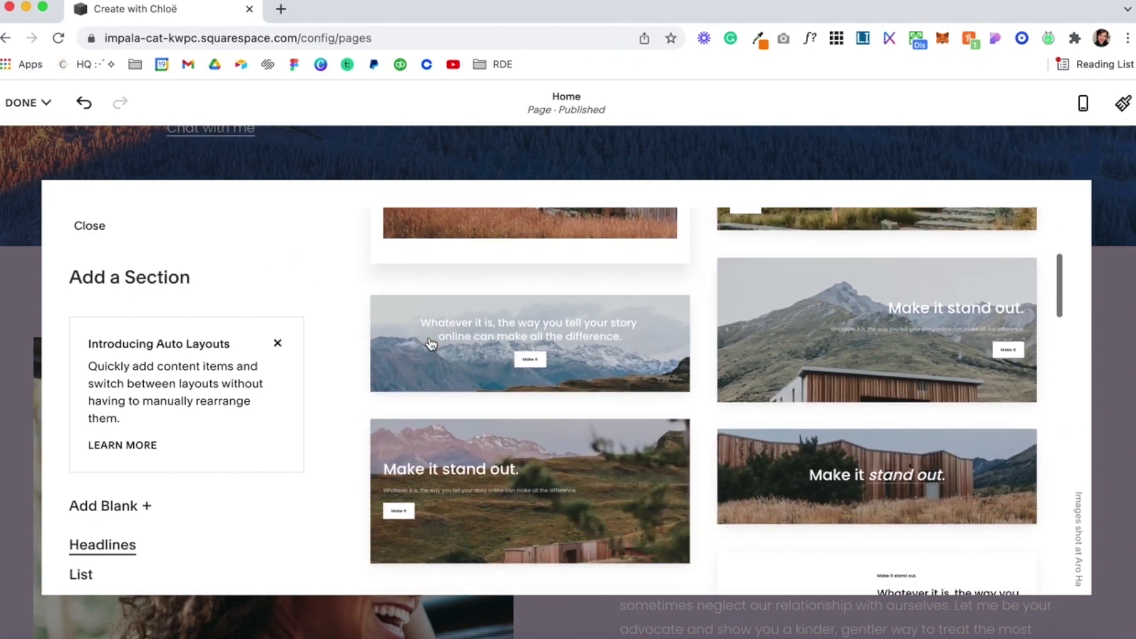
scroll(431, 345, "down", 10)
scroll(431, 345, "down", 3)
scroll(225, 481, "down", 2)
scroll(225, 480, "down", 10)
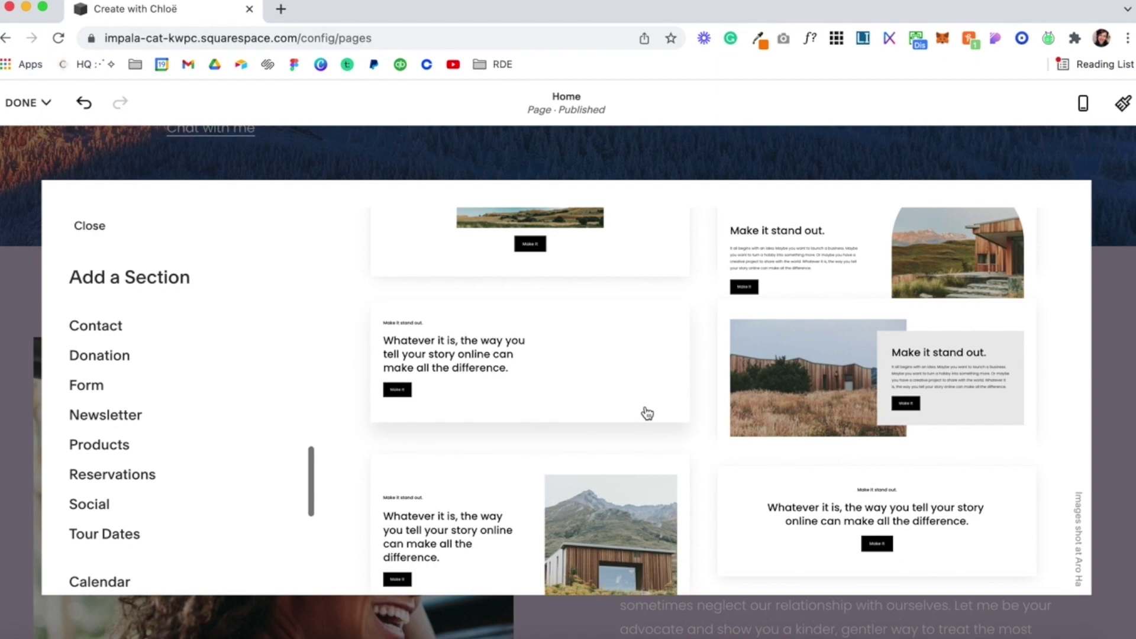
left_click(923, 388)
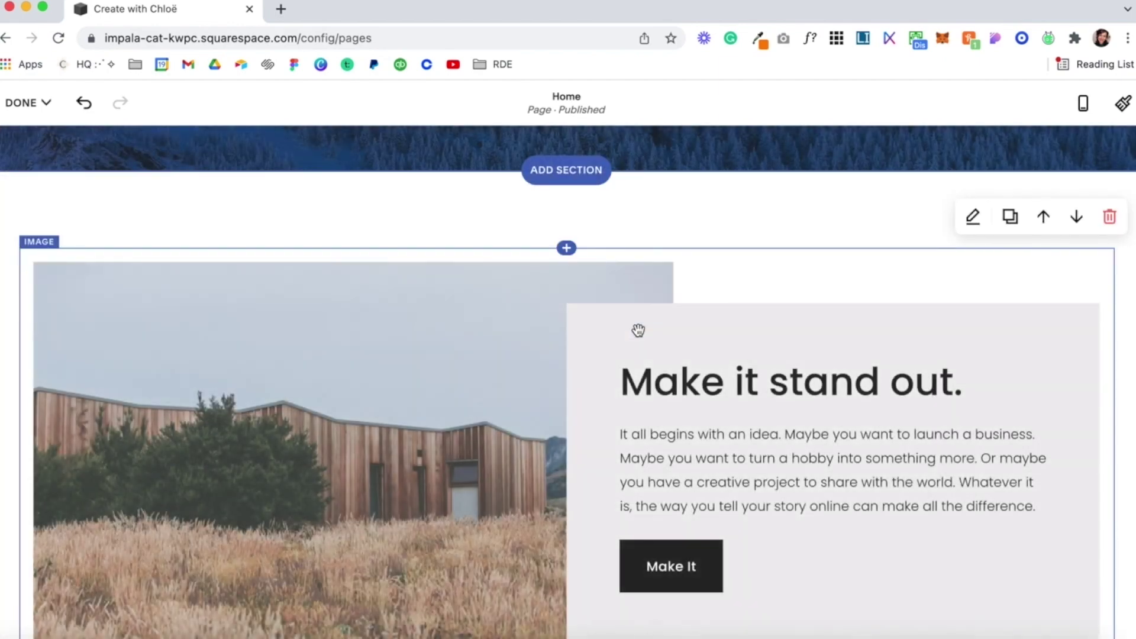
- Check the image block's settings in the "Make it stand out." section and remove that section
left_click(651, 375)
double_click(651, 374)
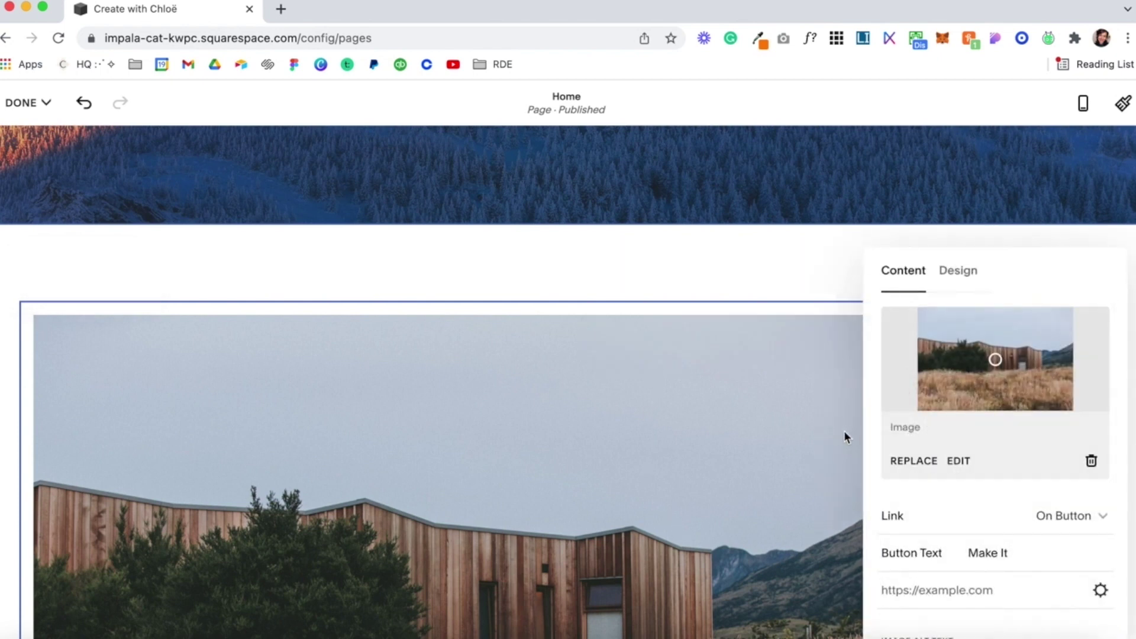
left_click(609, 254)
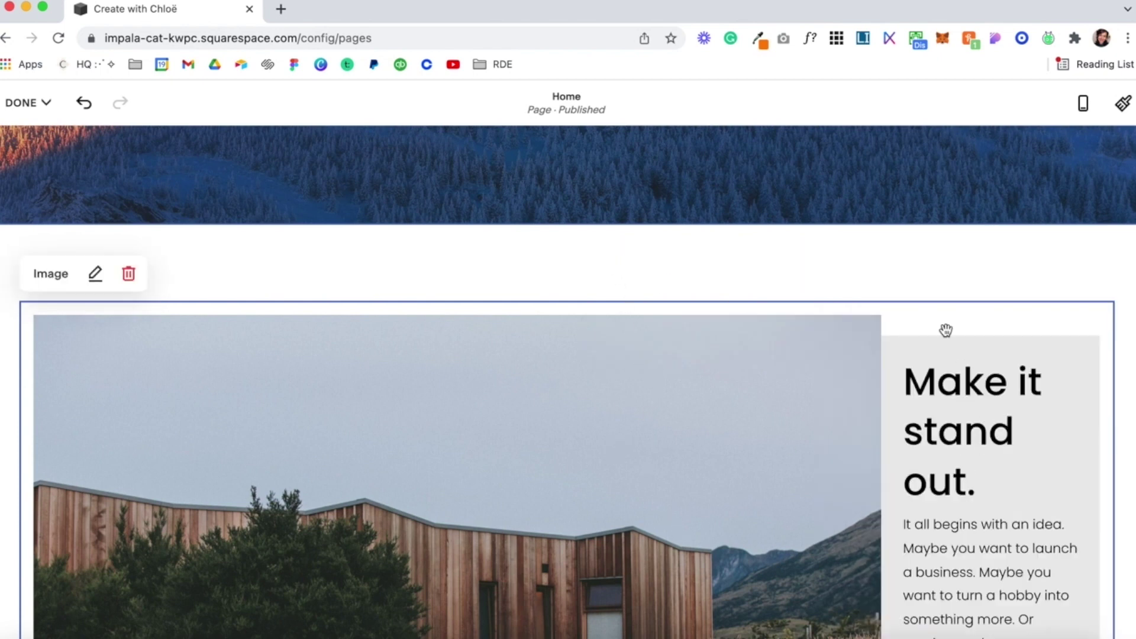
left_click(811, 264)
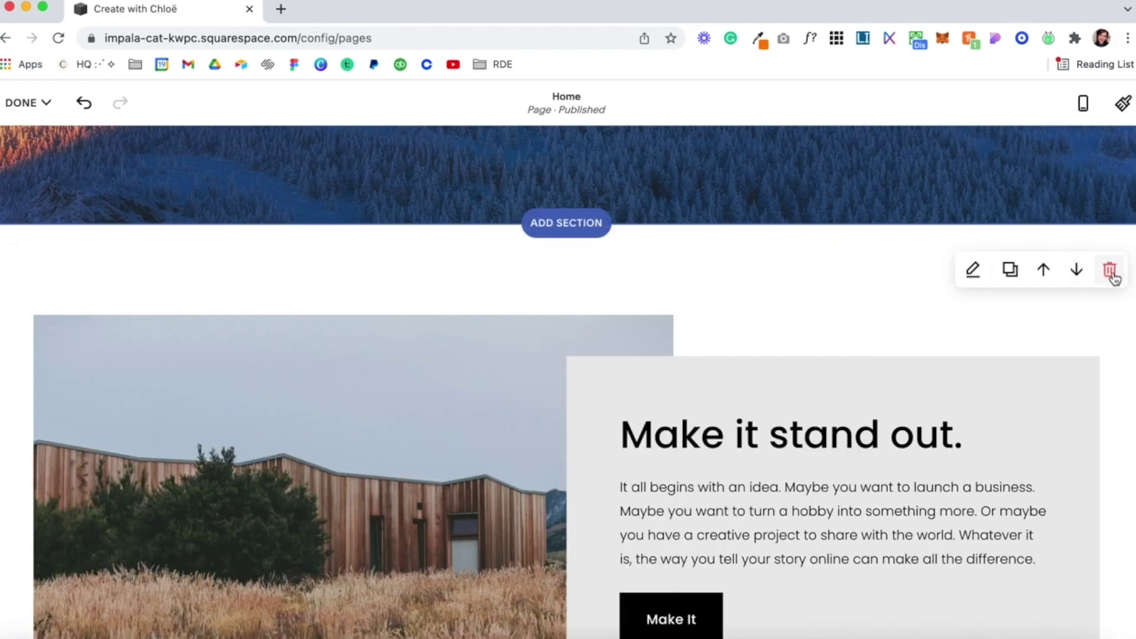
left_click(1110, 270)
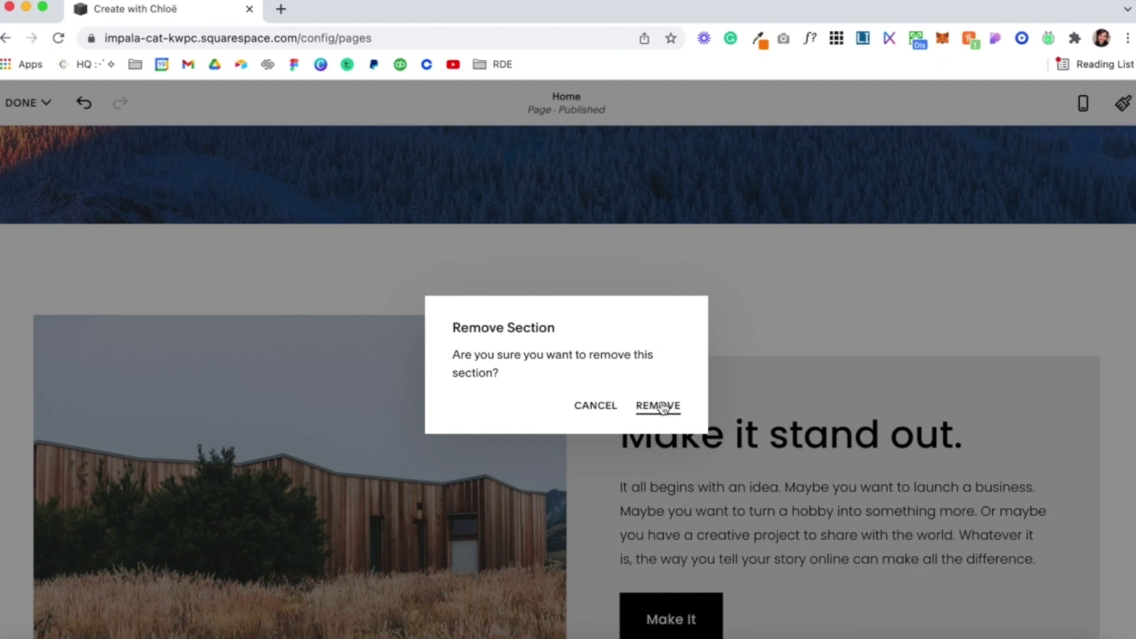
left_click(662, 407)
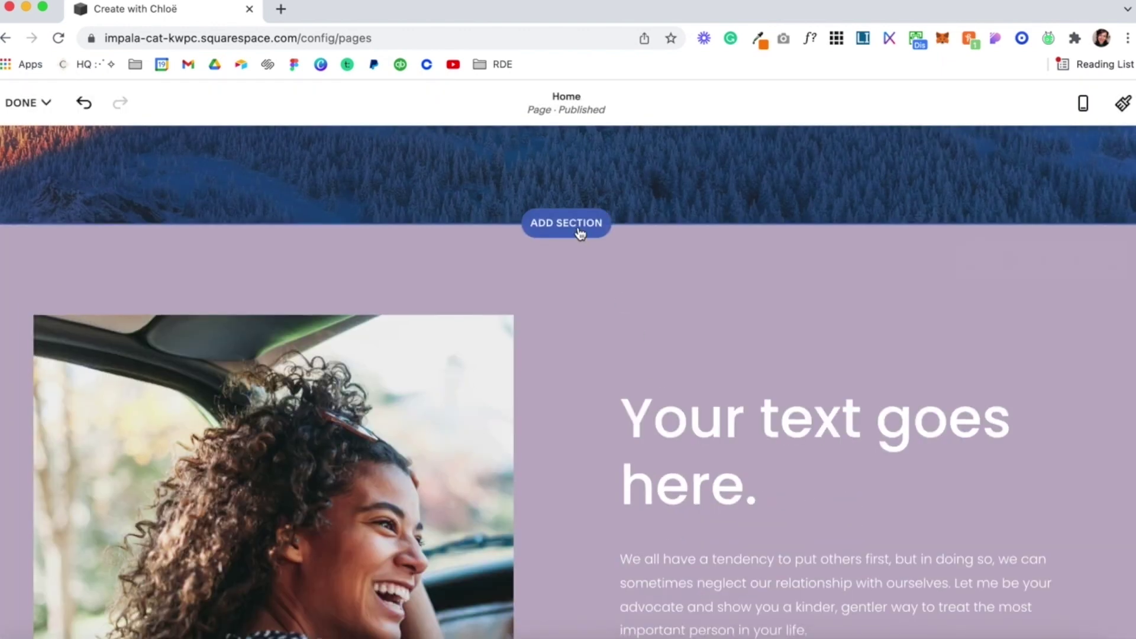
- Add a blank section below the banner and look through the content blocks available for it
left_click(579, 231)
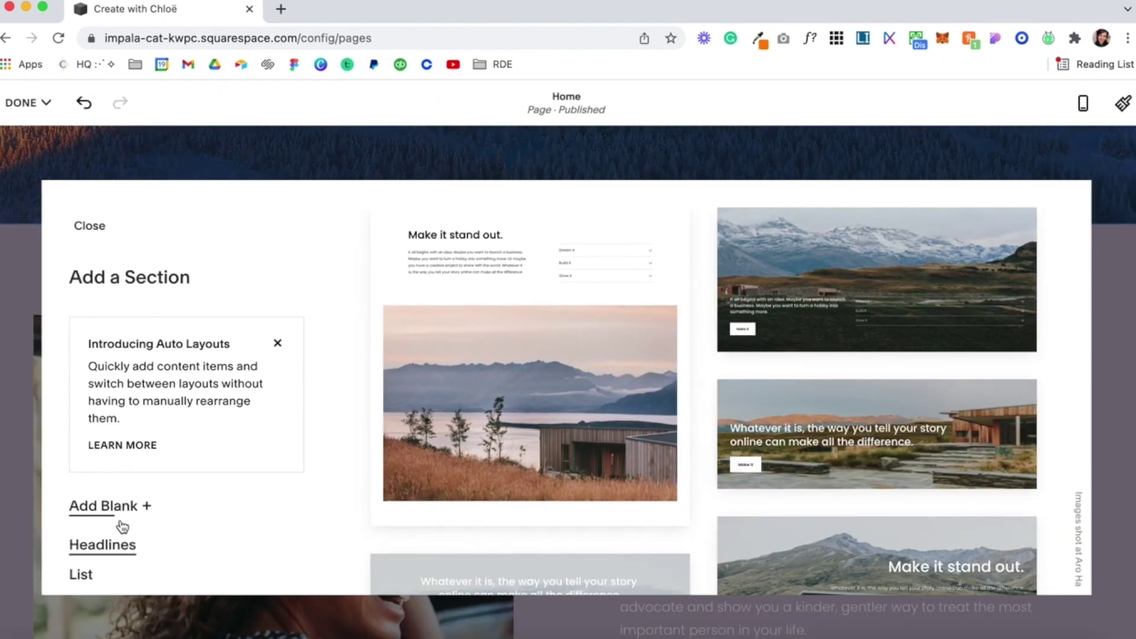
left_click(77, 513)
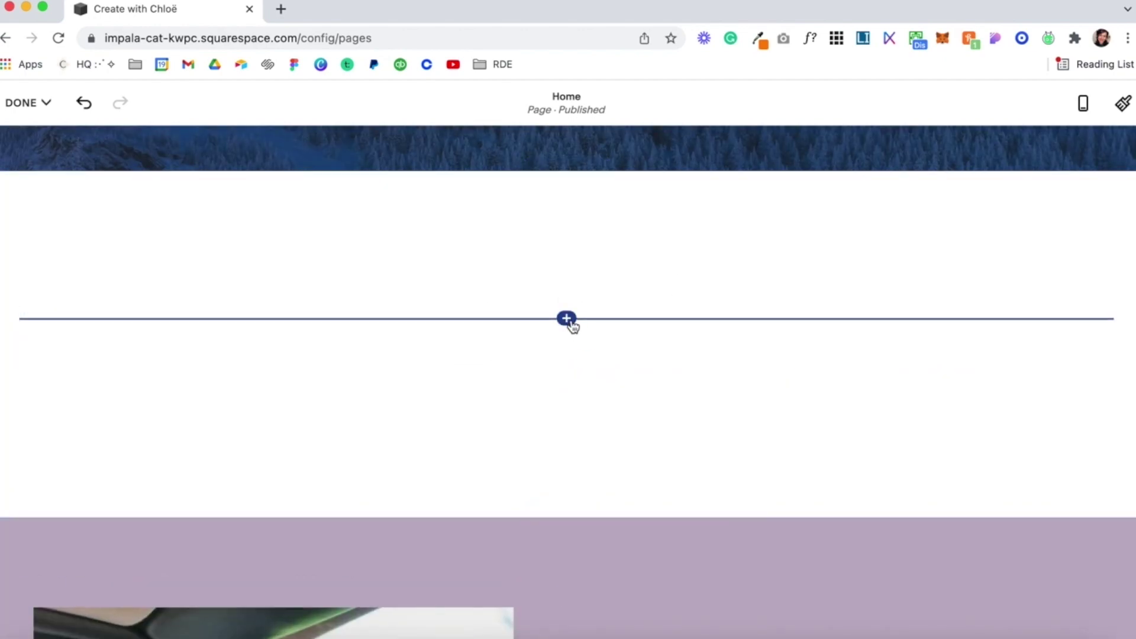
mouse_move(566, 318)
left_click(567, 319)
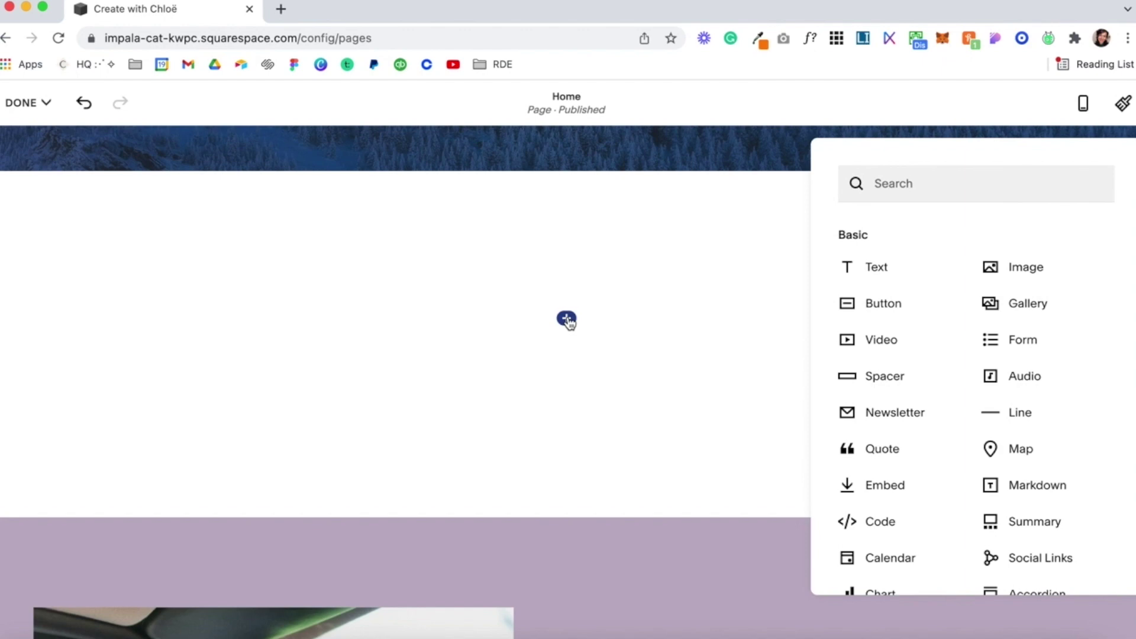
scroll(1060, 525, "down", 3)
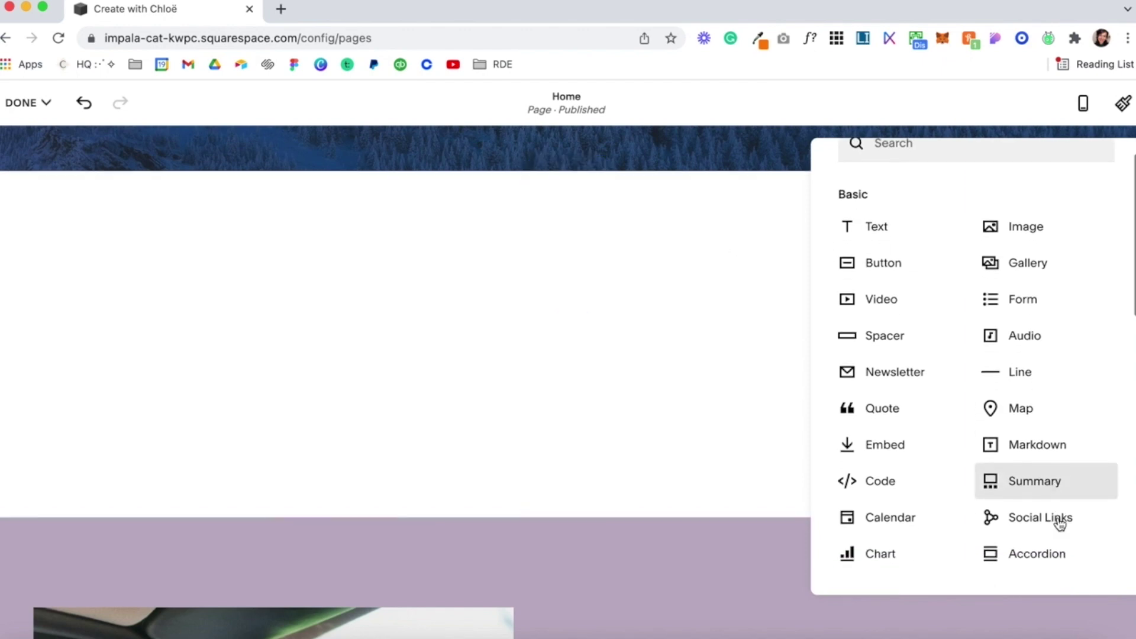
scroll(1060, 525, "down", 3)
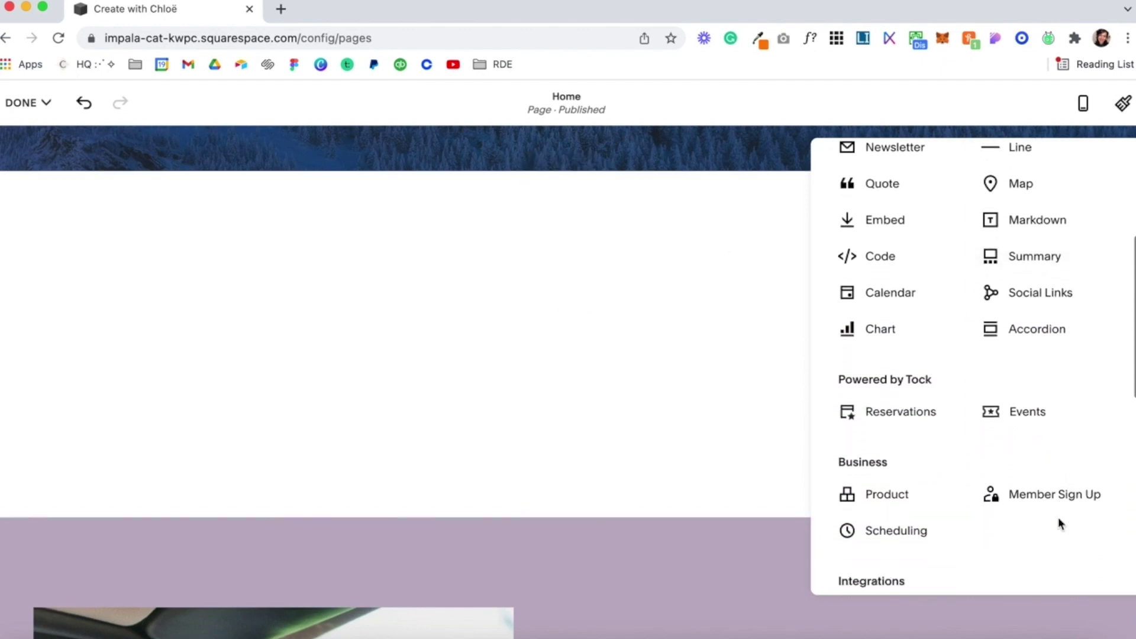
scroll(1059, 524, "up", 1)
scroll(1060, 524, "up", 5)
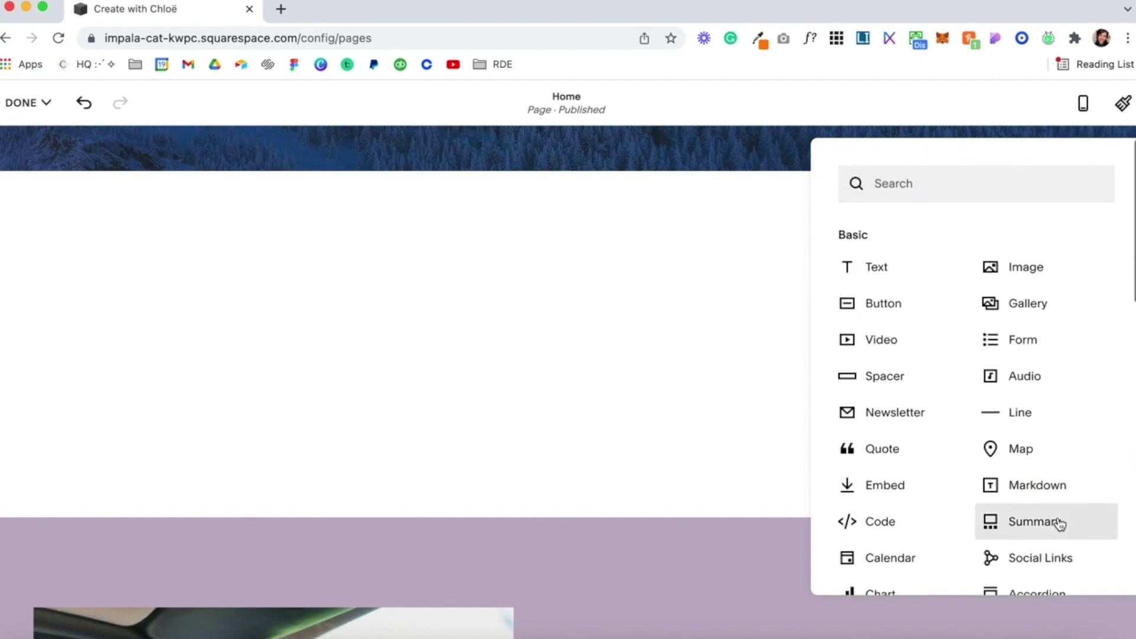
- Add two spacer blocks to the blank section and arrange them side by side
left_click(898, 388)
mouse_move(566, 371)
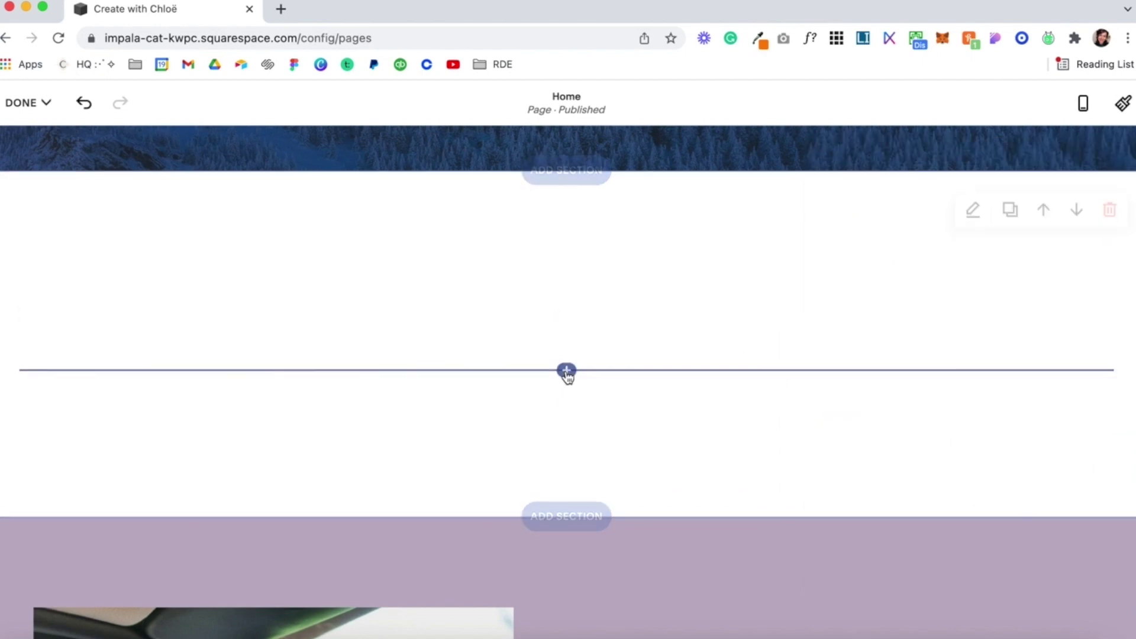
left_click(567, 371)
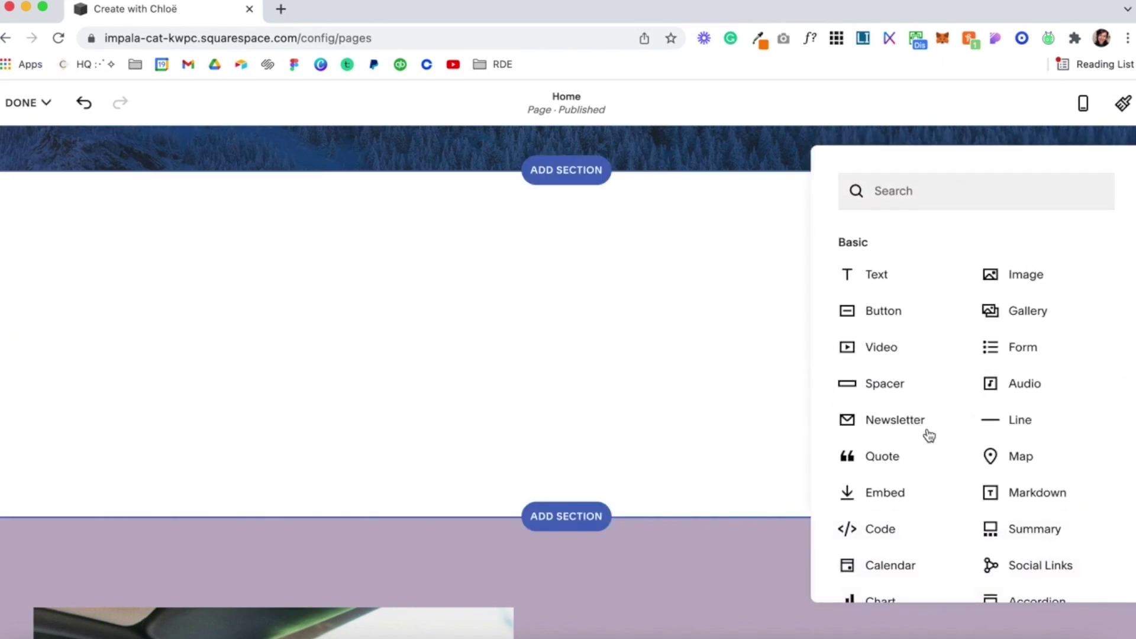
left_click(896, 383)
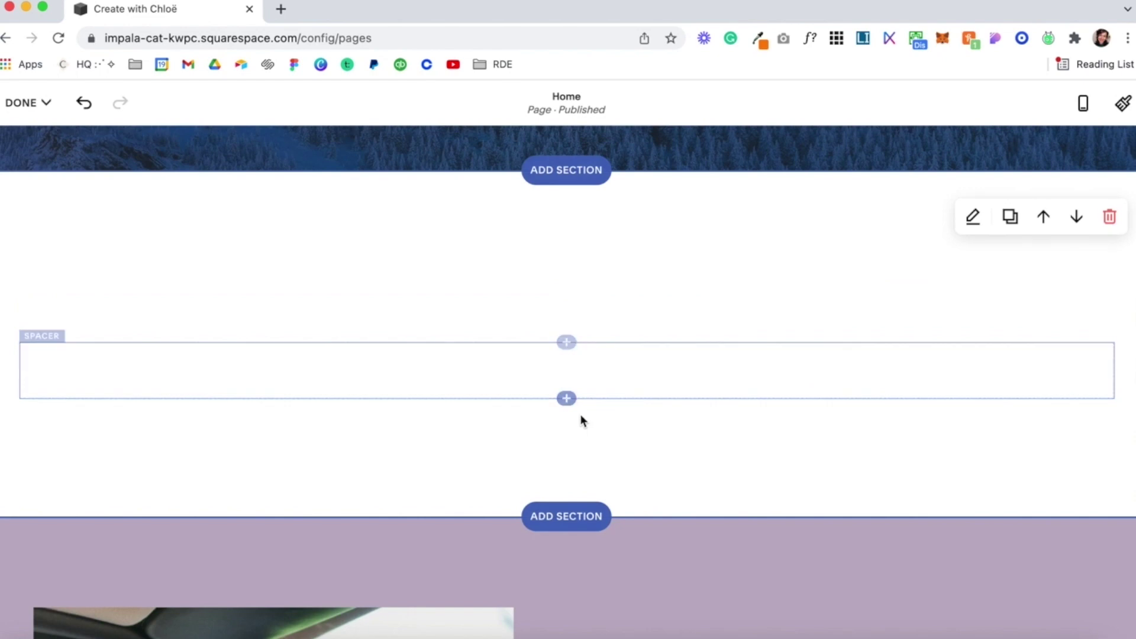
left_click(566, 398)
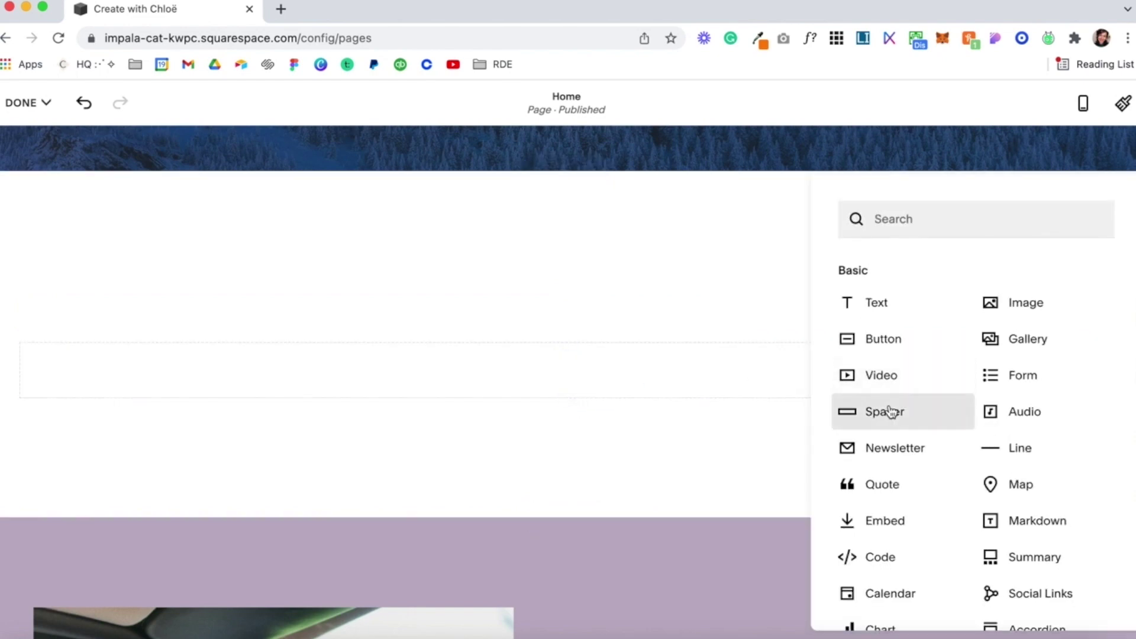
left_click(888, 410)
left_click_drag(528, 403, 1057, 335)
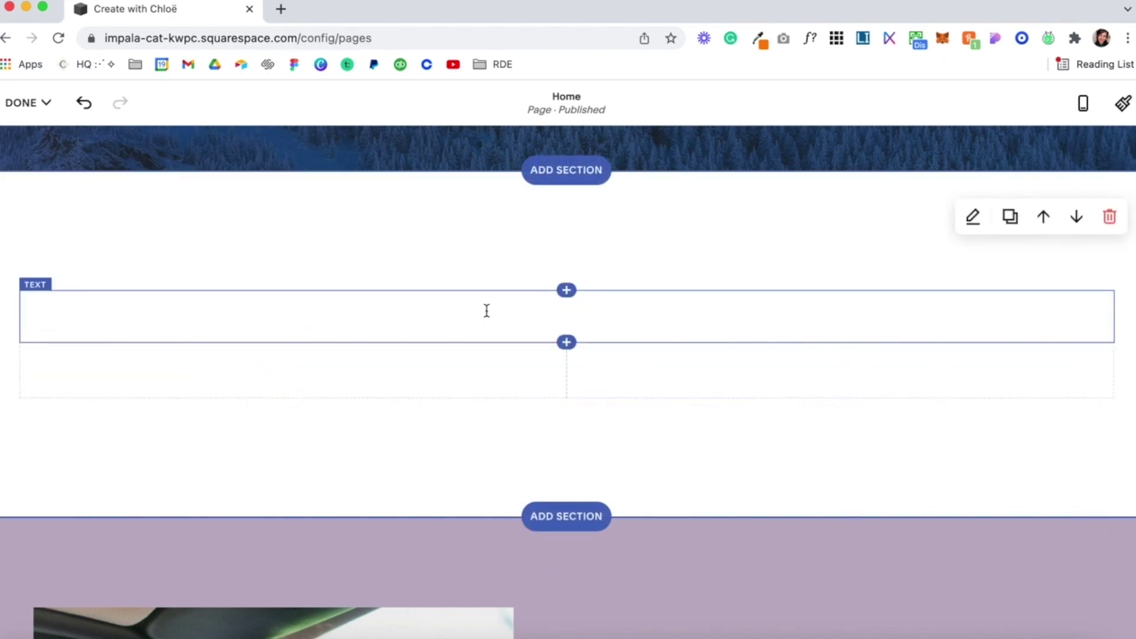
- Move the empty text block under the left spacer, enter "Add text here." and format it as Heading 1
left_click_drag(371, 294, 353, 381)
left_click(312, 375)
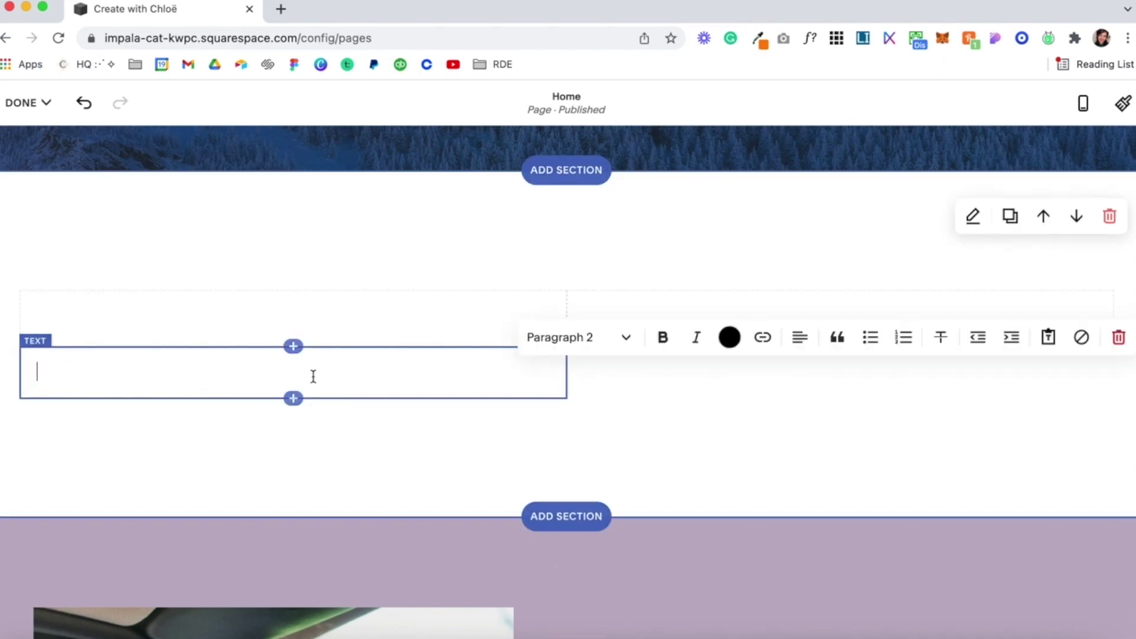
type("Add text here.")
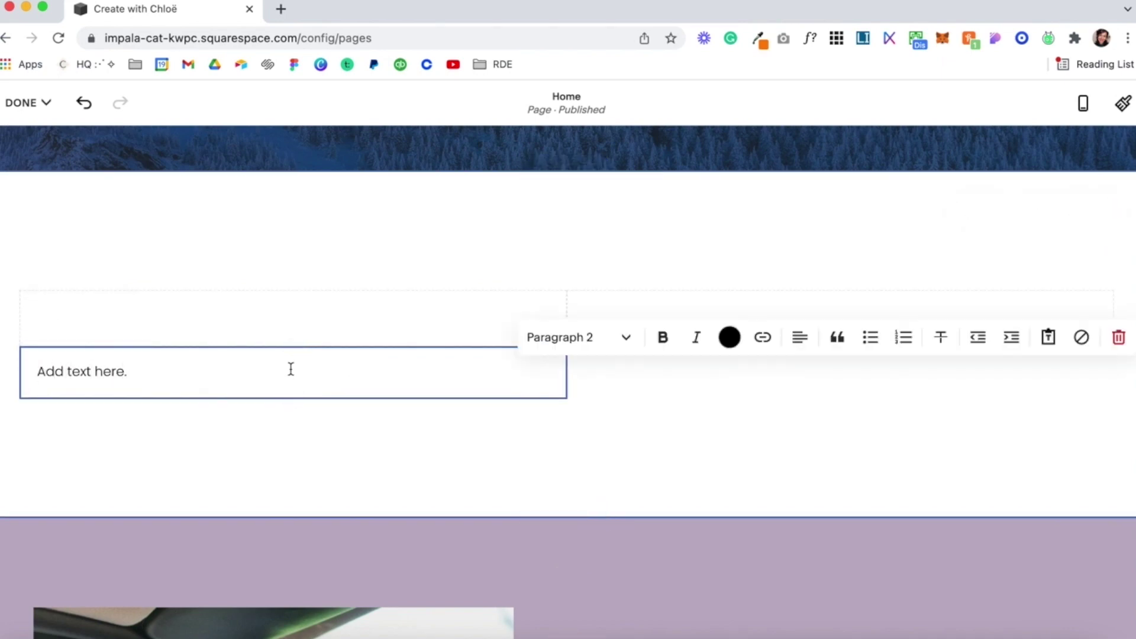
triple_click(290, 368)
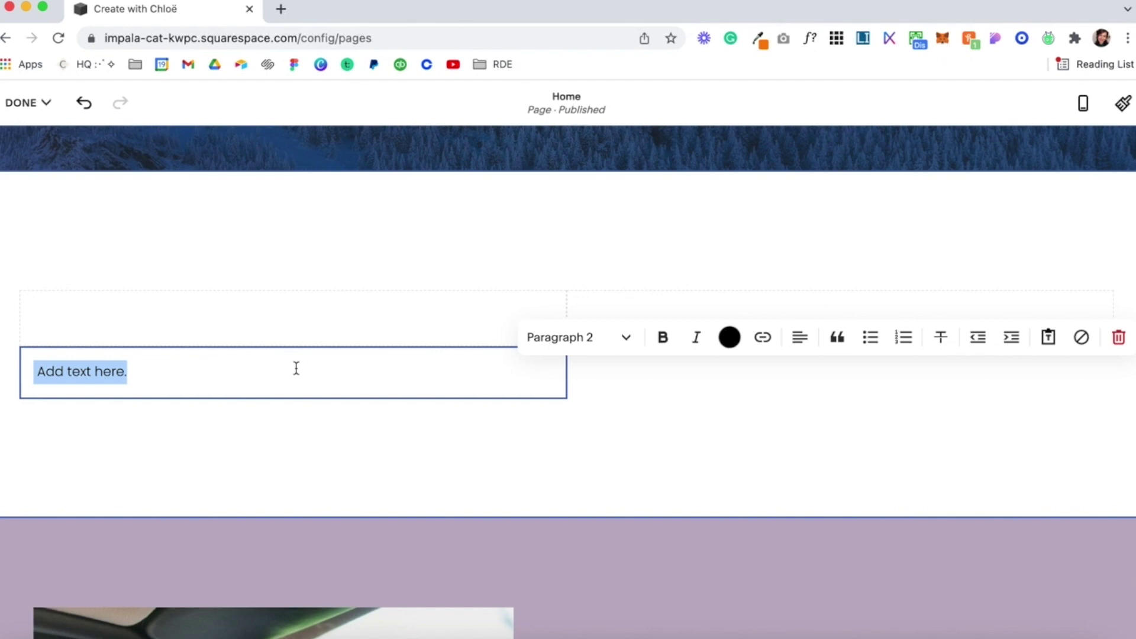
left_click(625, 338)
left_click(588, 392)
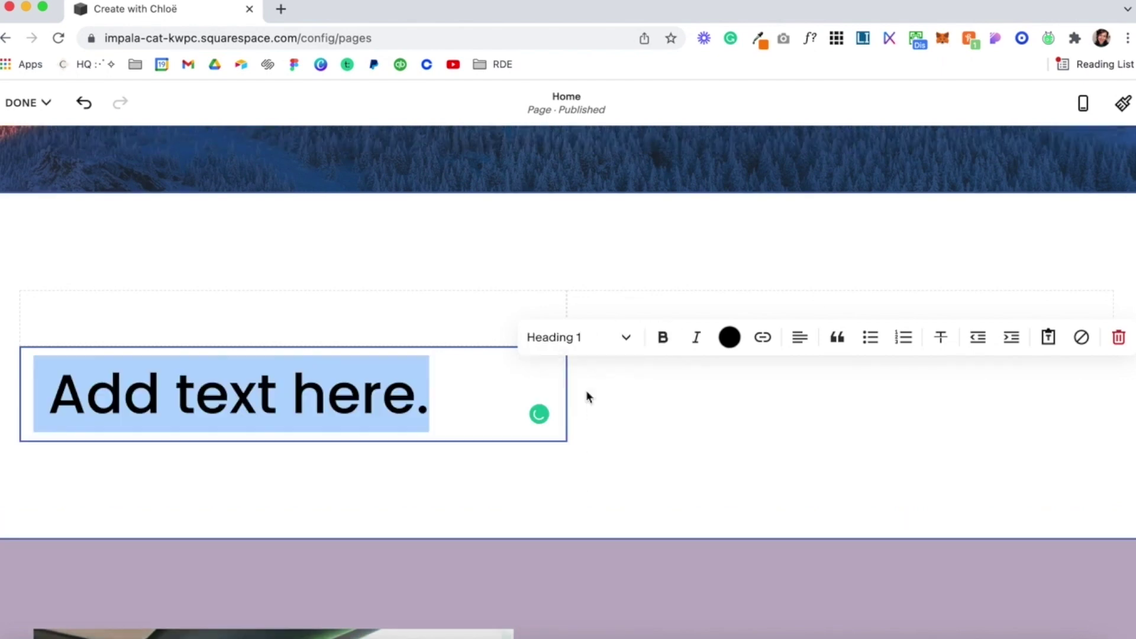
left_click(586, 389)
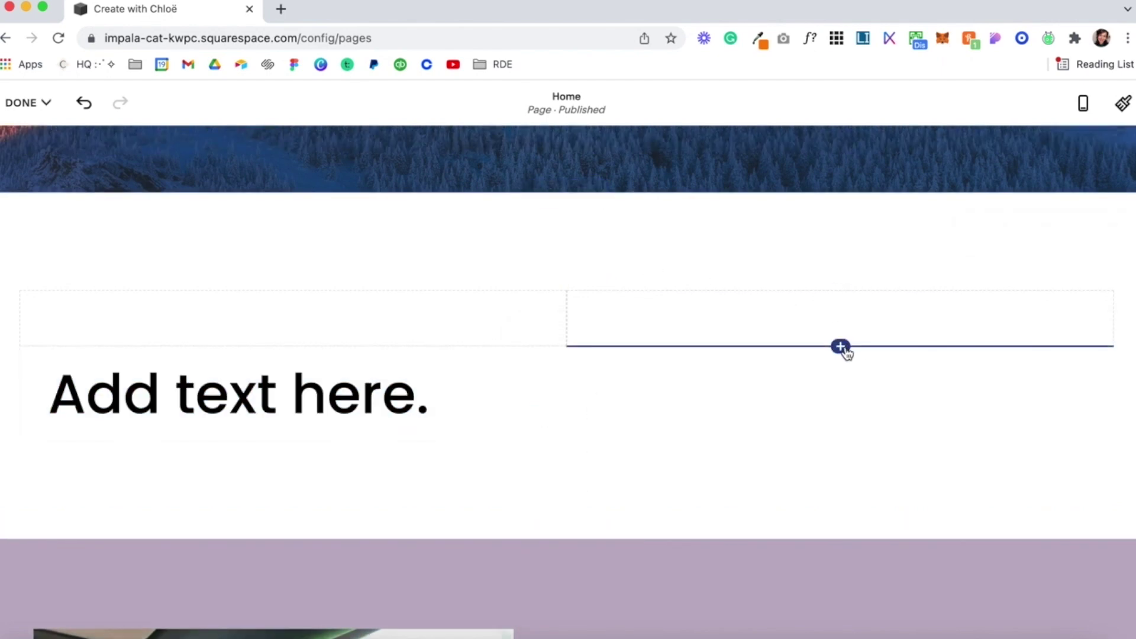
- Add a video block under the right spacer, leaving its video URL empty
left_click(841, 346)
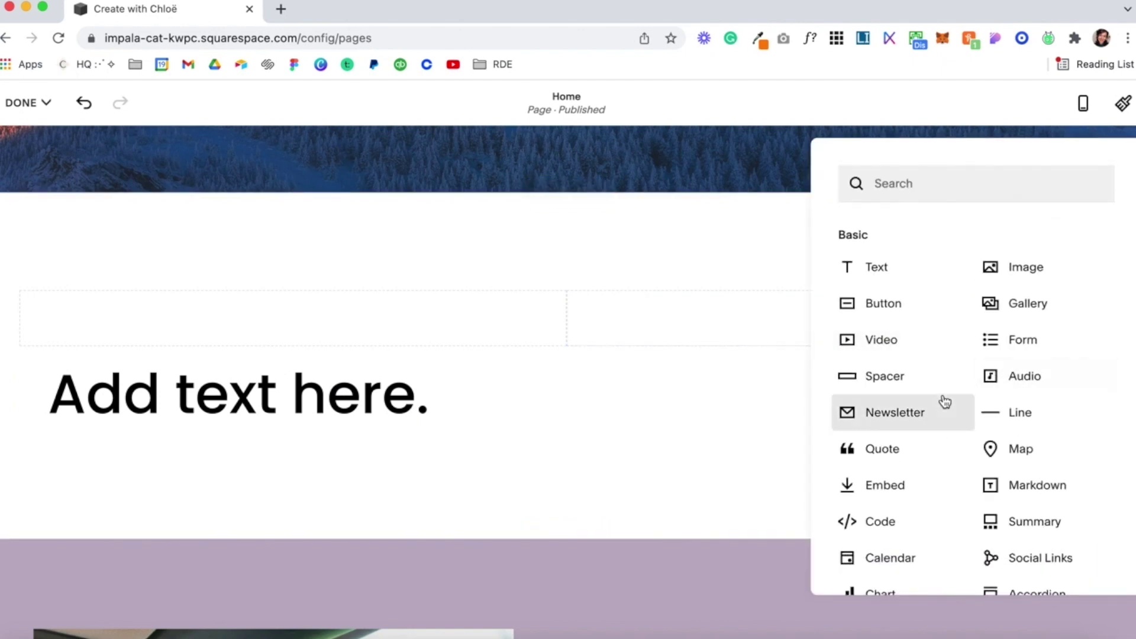
scroll(945, 434, "down", 5)
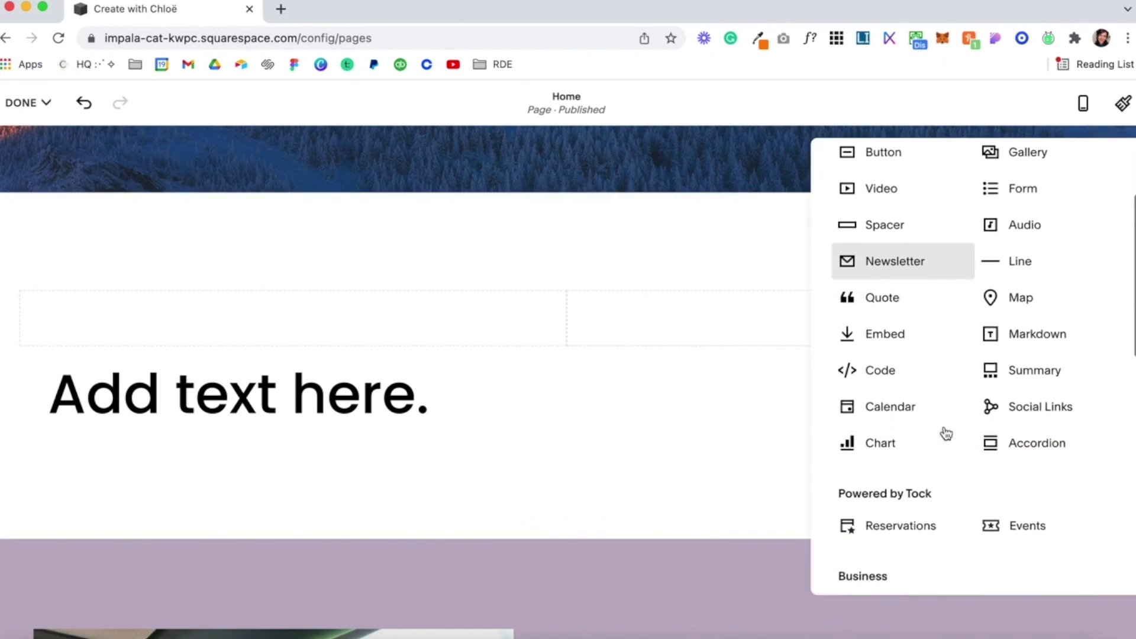
scroll(946, 434, "up", 5)
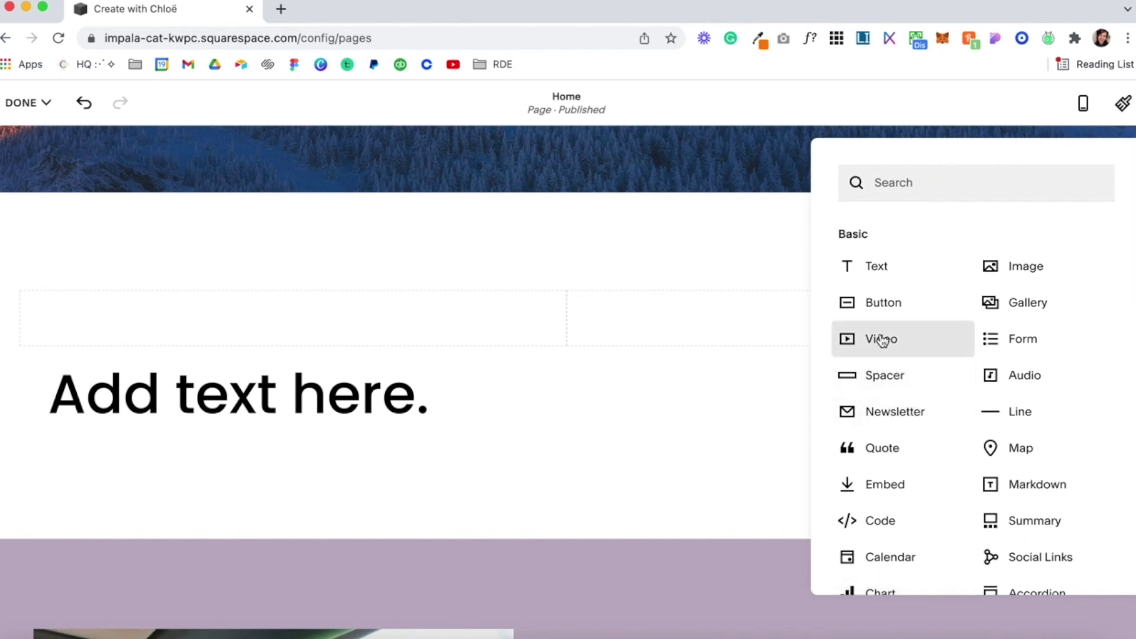
left_click(883, 341)
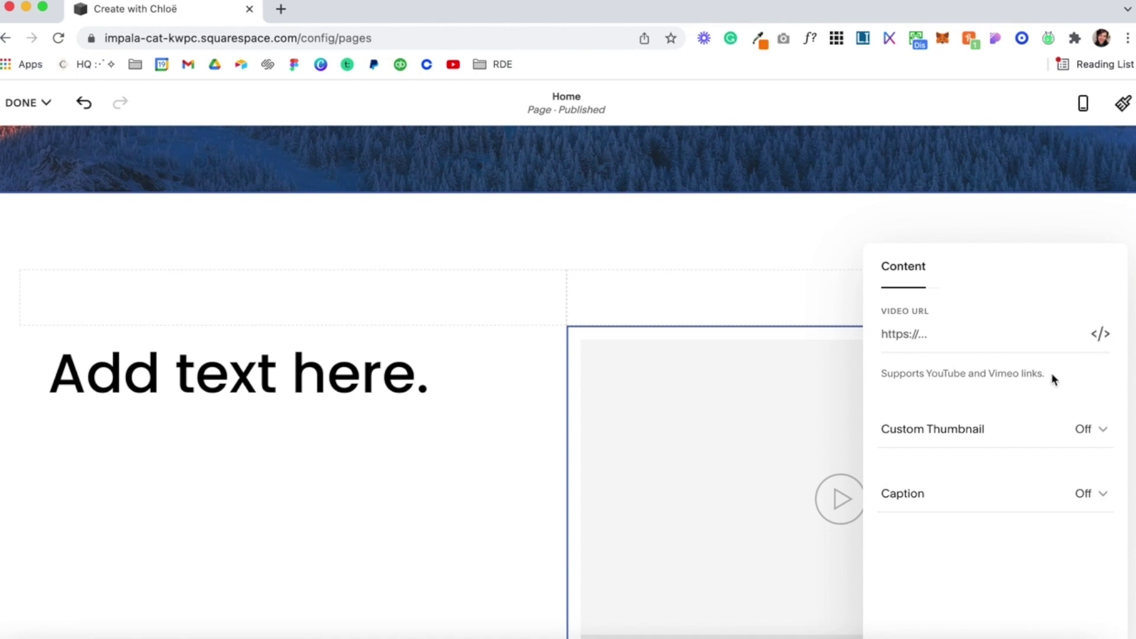
left_click(715, 320)
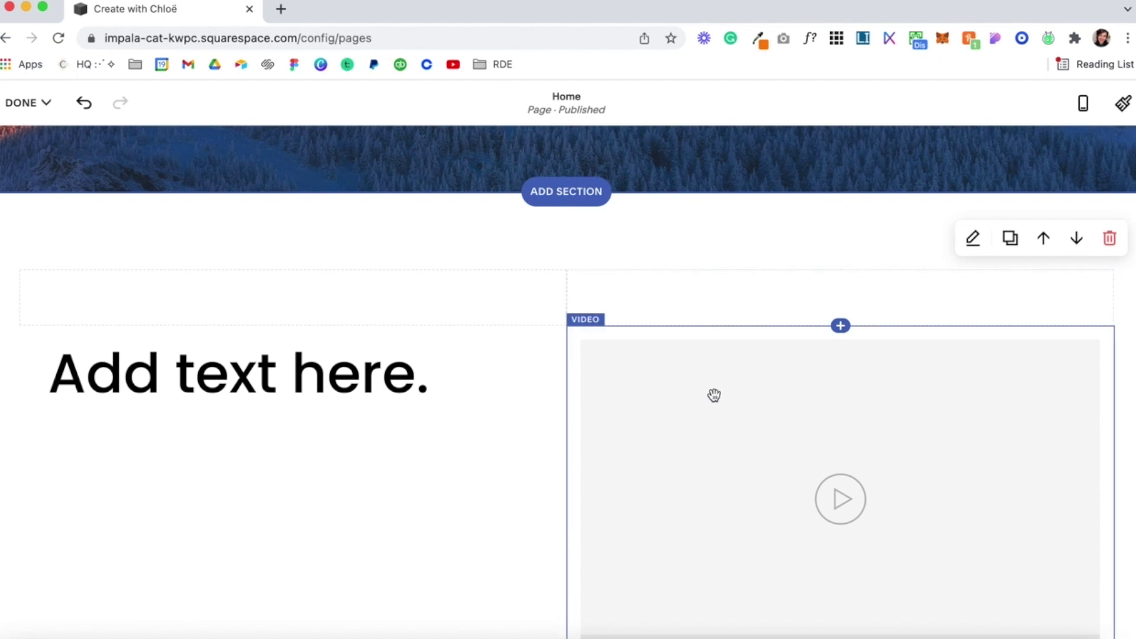
- Remove the spacer above the video block and save the Home page
left_click(738, 297)
left_click(680, 244)
left_click(671, 408)
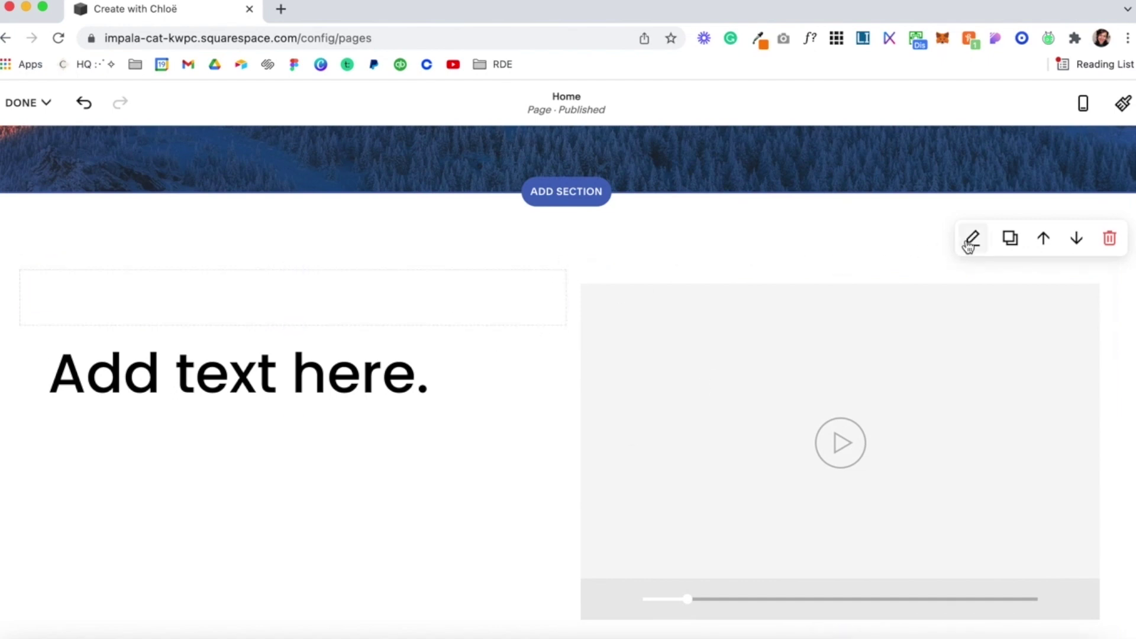
left_click(46, 103)
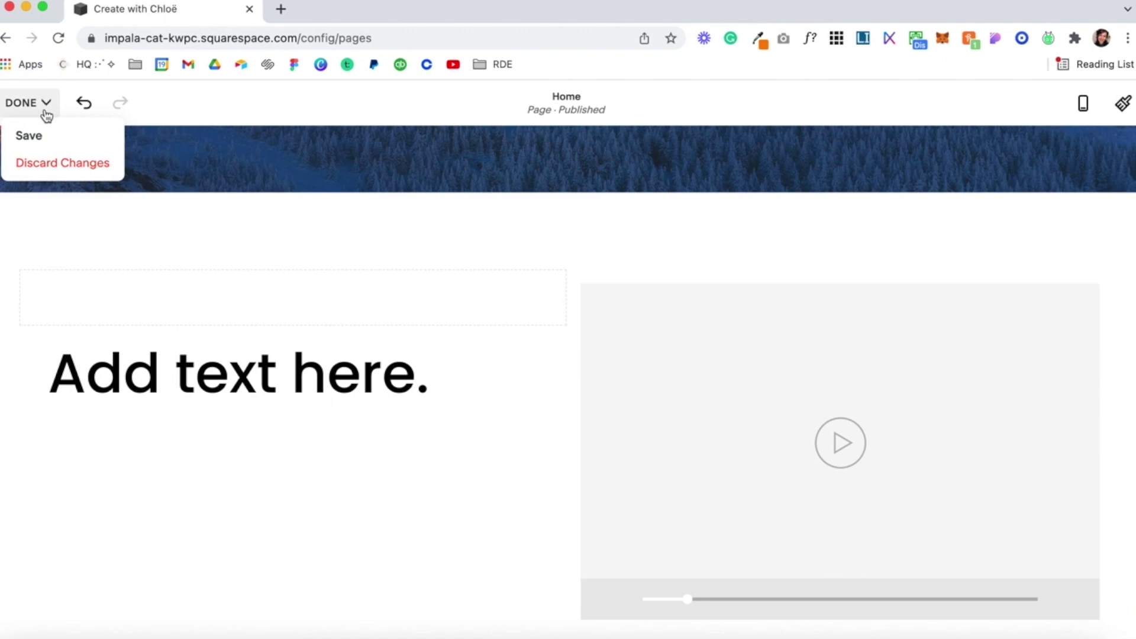
left_click(39, 146)
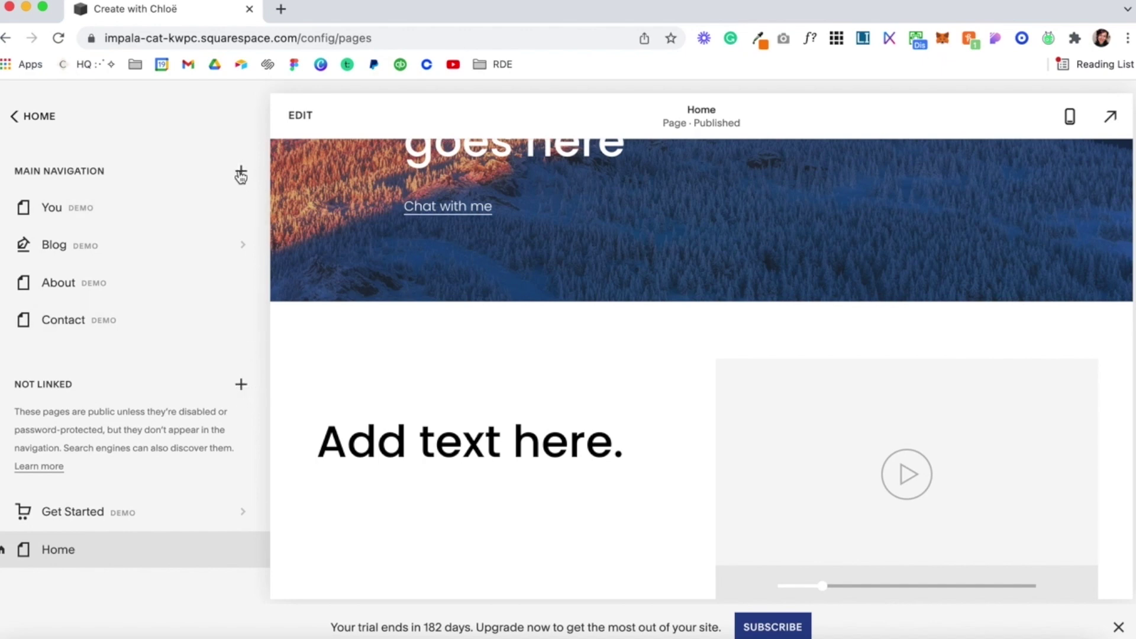
- Review the page types that can be added as unlinked pages and browse the General and Member Areas page layouts
left_click(241, 386)
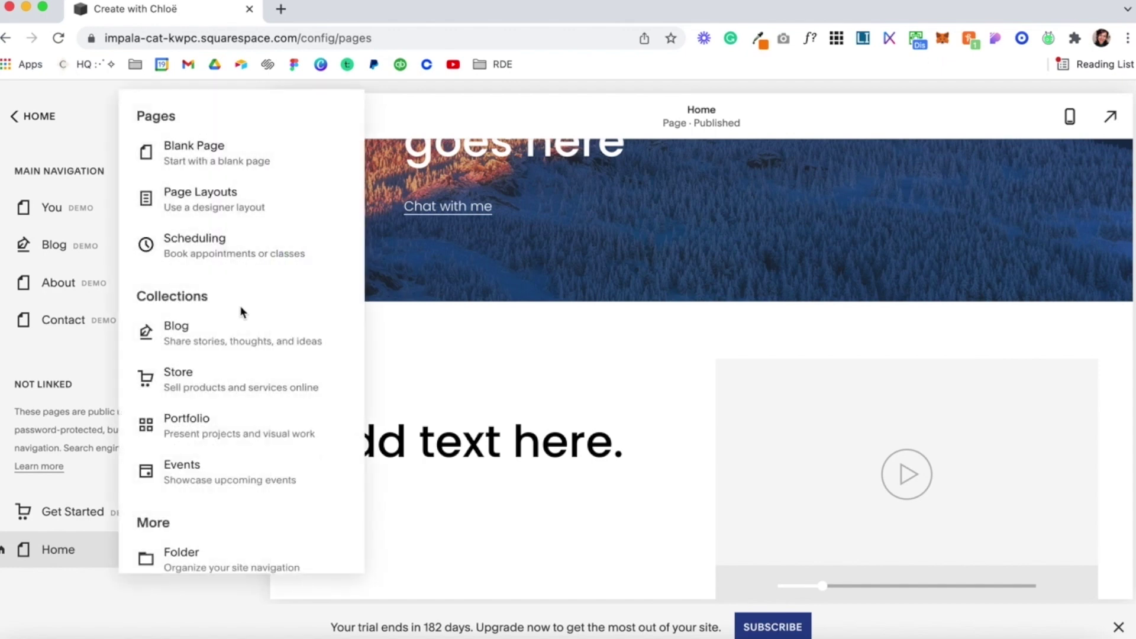
scroll(241, 312, "down", 2)
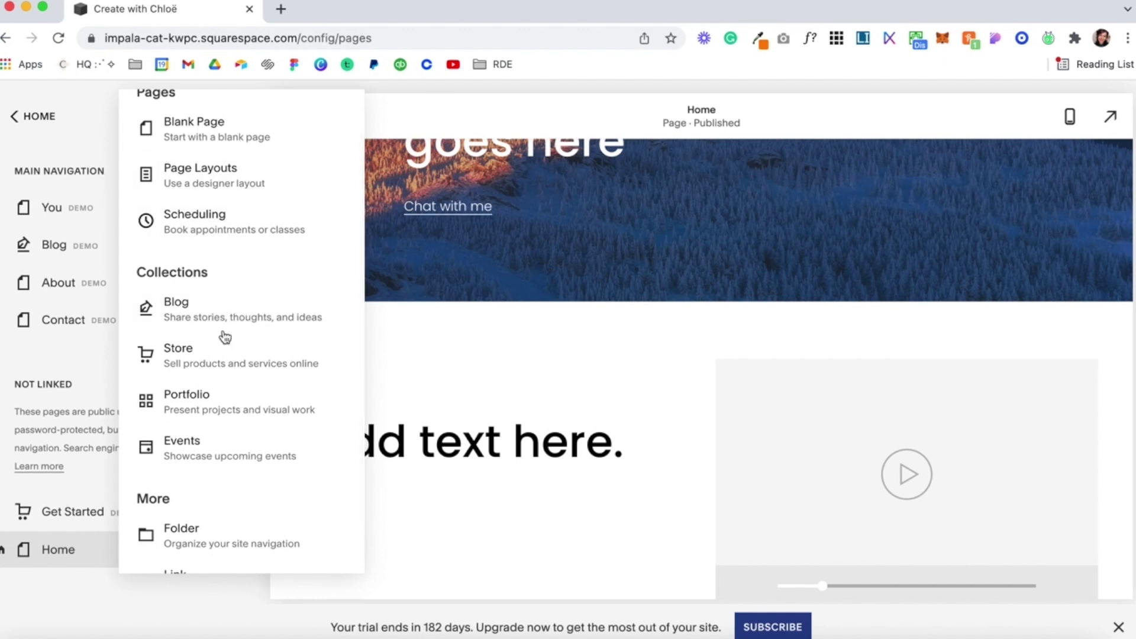
scroll(228, 390, "up", 2)
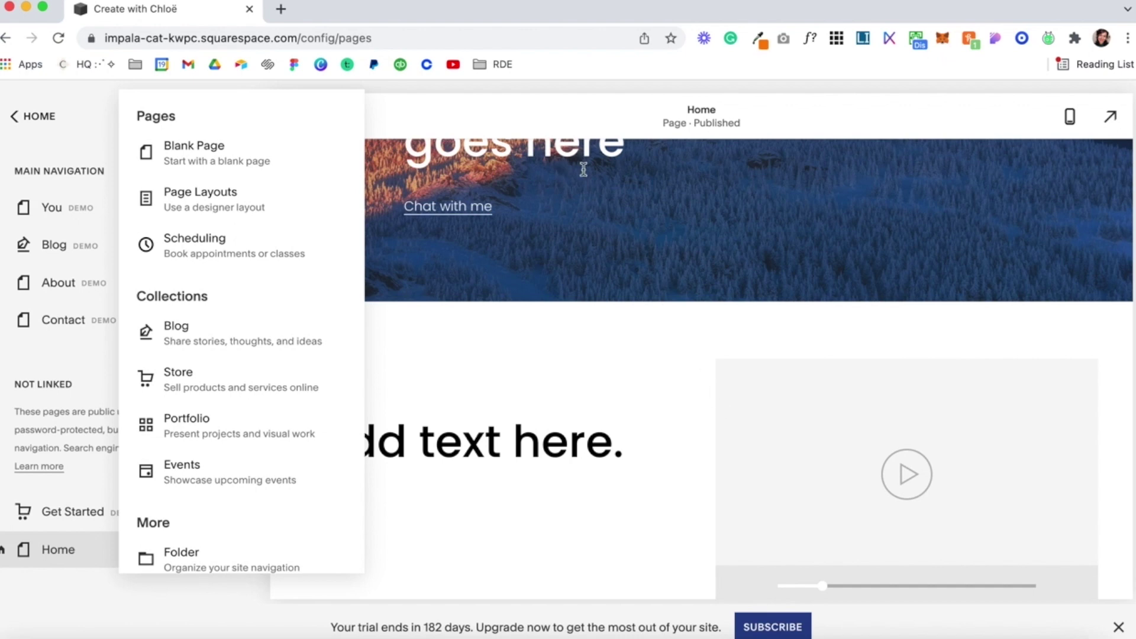
left_click(274, 216)
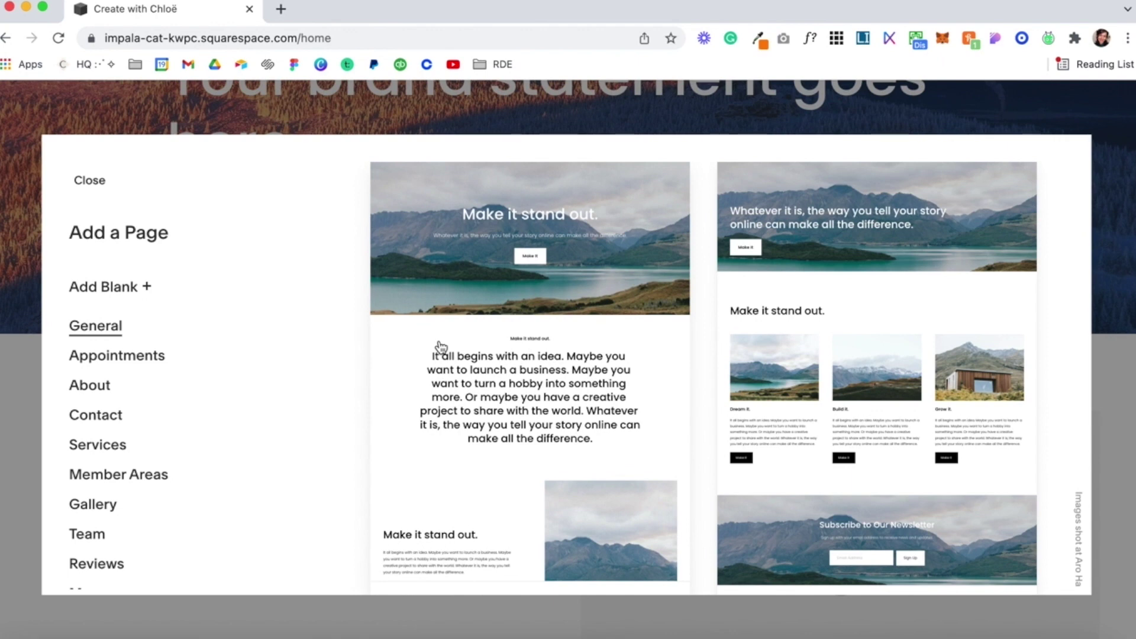
scroll(863, 278, "down", 3)
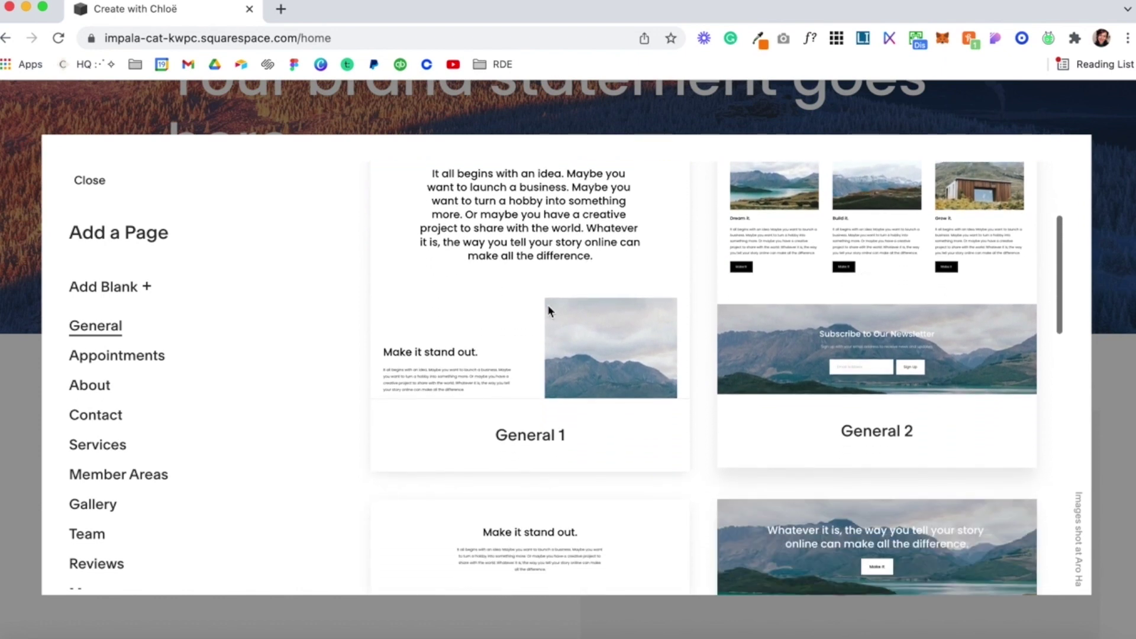
scroll(172, 456, "down", 1)
scroll(173, 462, "down", 5)
left_click(118, 319)
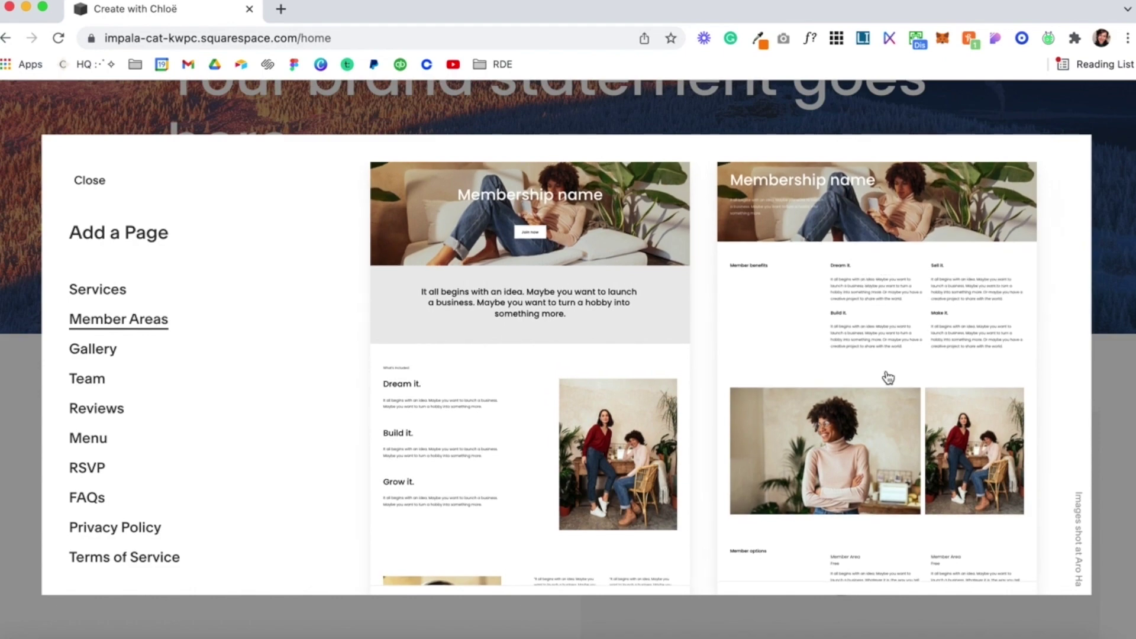
left_click(900, 119)
- Create a folder named Services and move it into the main navigation between You and Blog
left_click(243, 384)
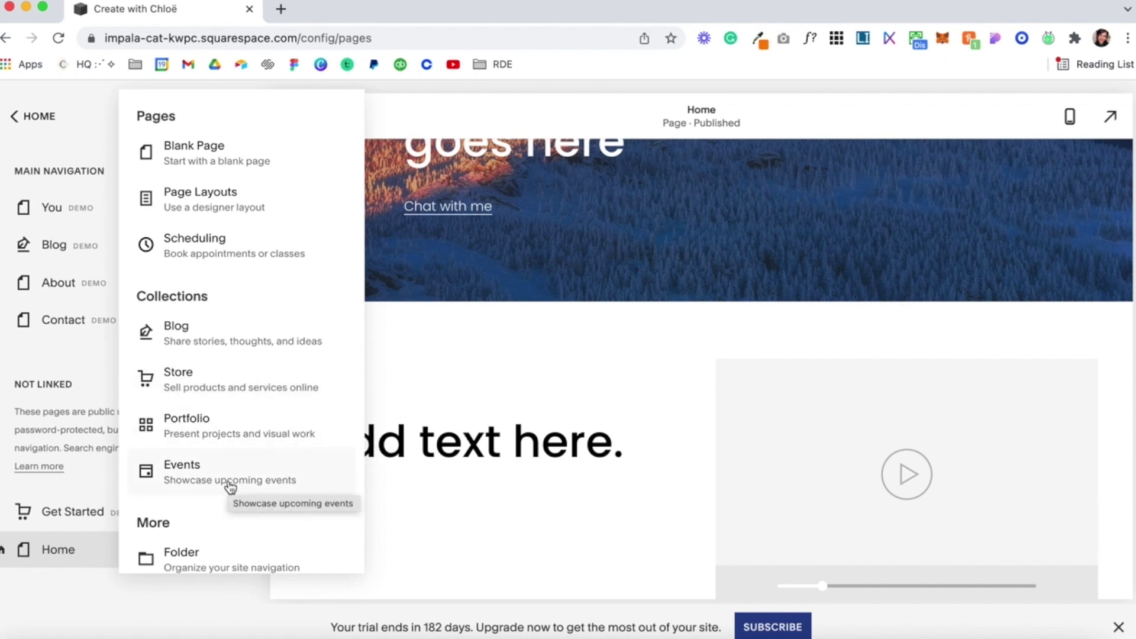
scroll(231, 488, "down", 2)
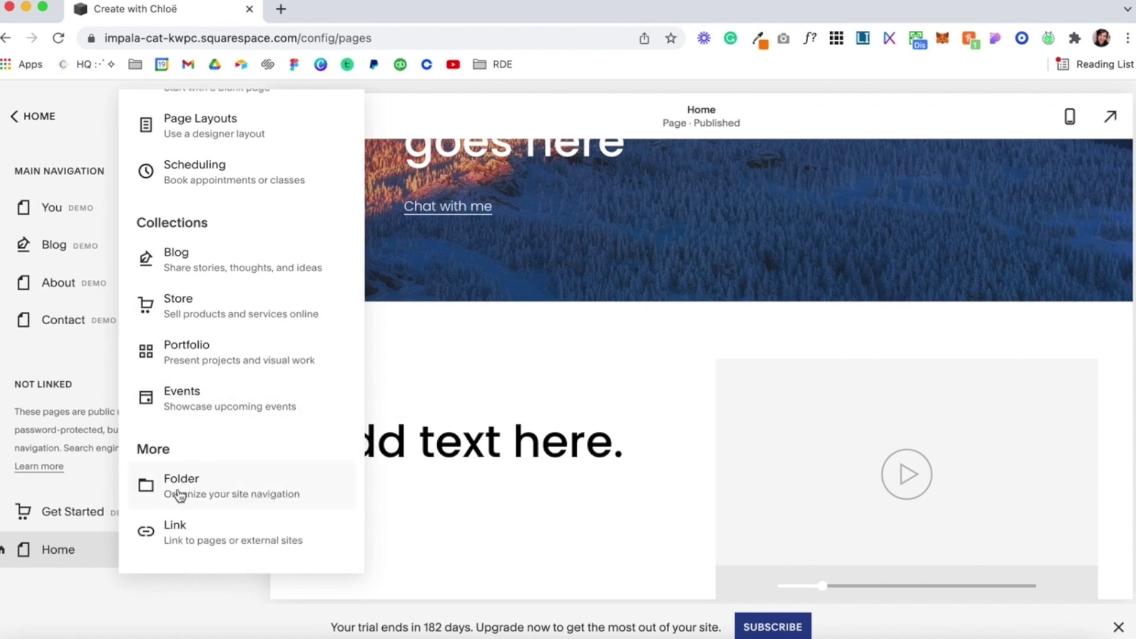
left_click(217, 487)
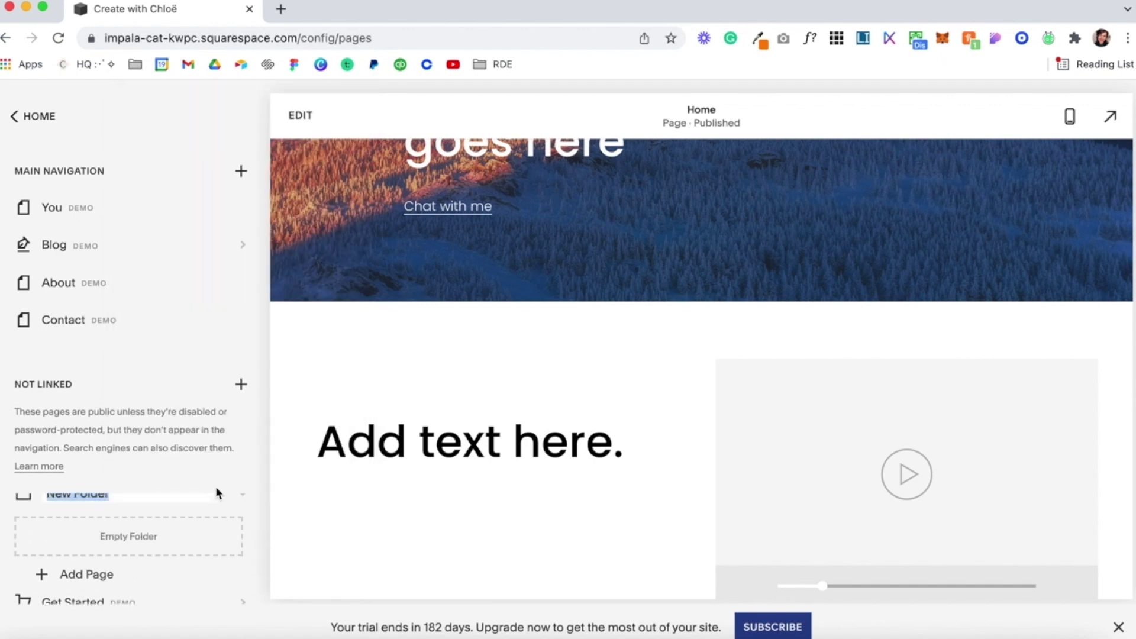
type("Services")
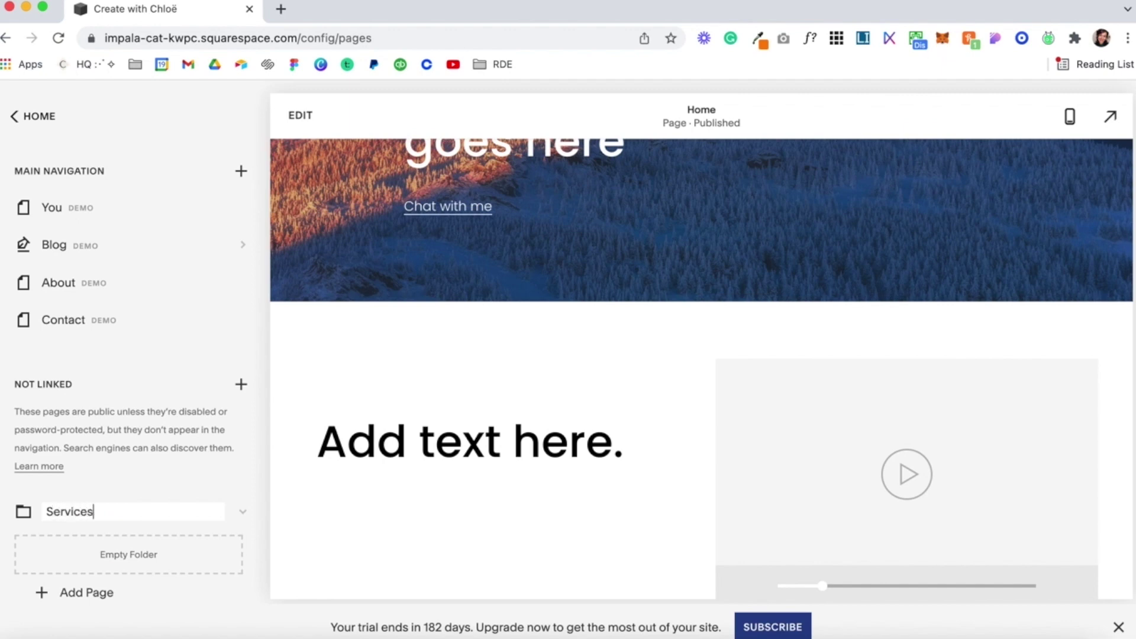
key("Return")
left_click_drag(51, 510, 98, 231)
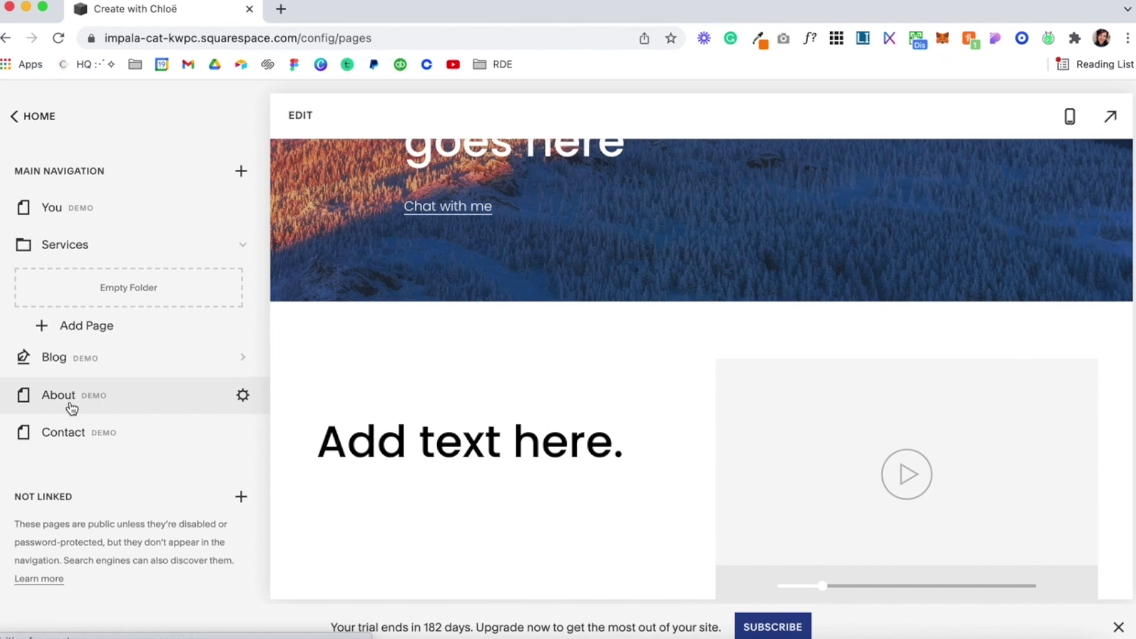
- Move the About and Contact pages into the Services folder in the main navigation
left_click_drag(69, 403, 78, 301)
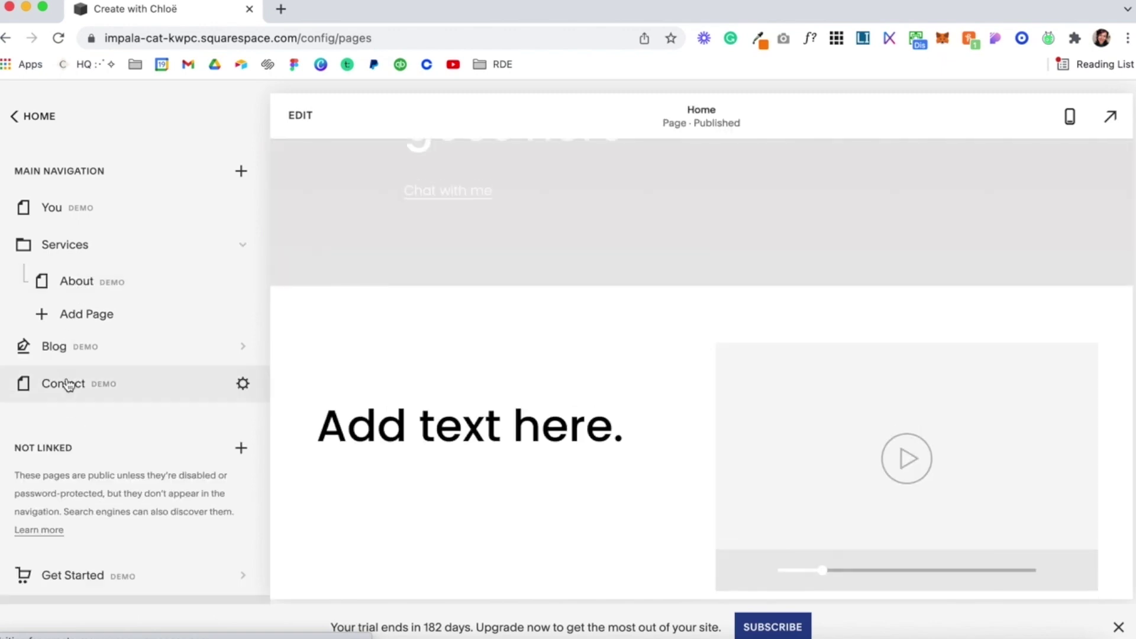
left_click_drag(67, 391, 76, 314)
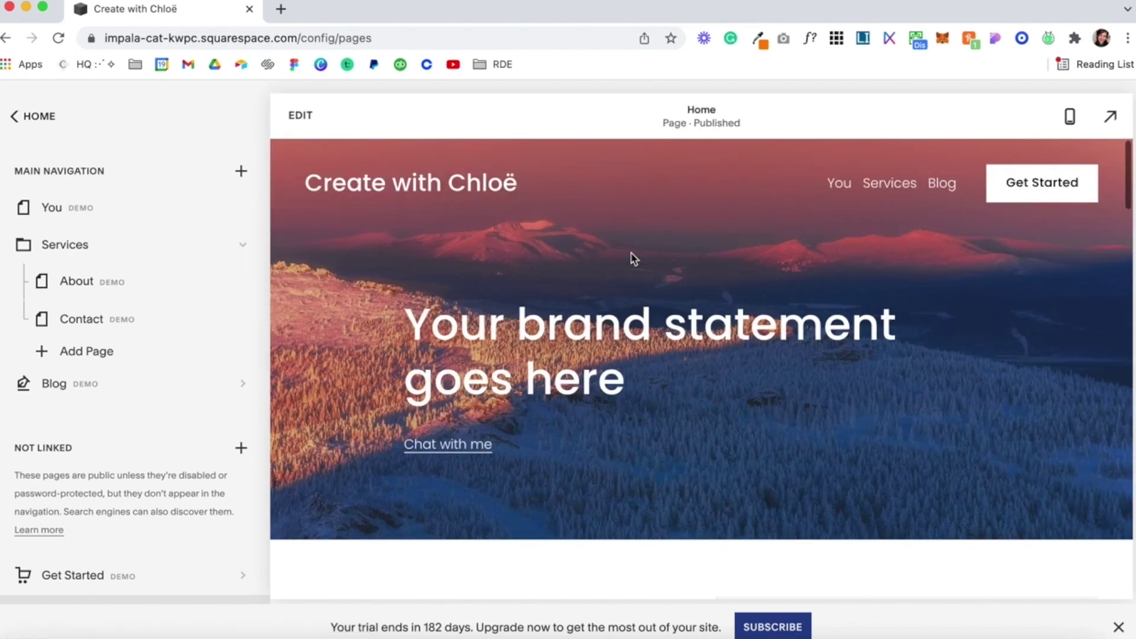
mouse_move(890, 188)
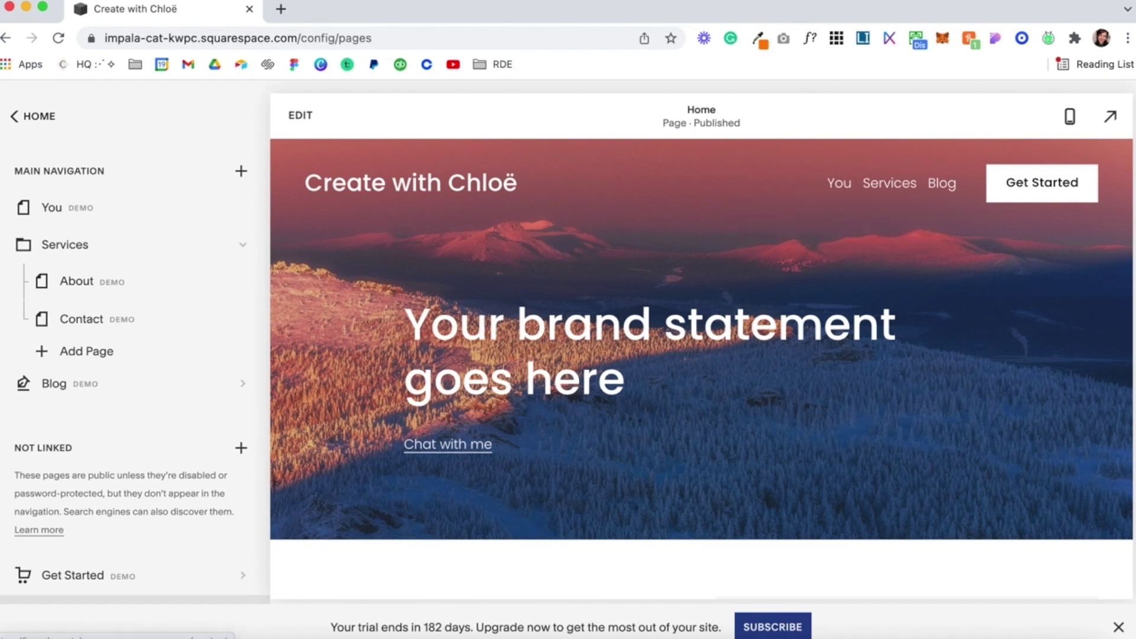
- Move the About and Contact pages out of the Services folder to directly after You, and delete the Services folder
left_click_drag(6, 281, 44, 245)
left_click_drag(45, 320, 49, 280)
left_click(3, 321)
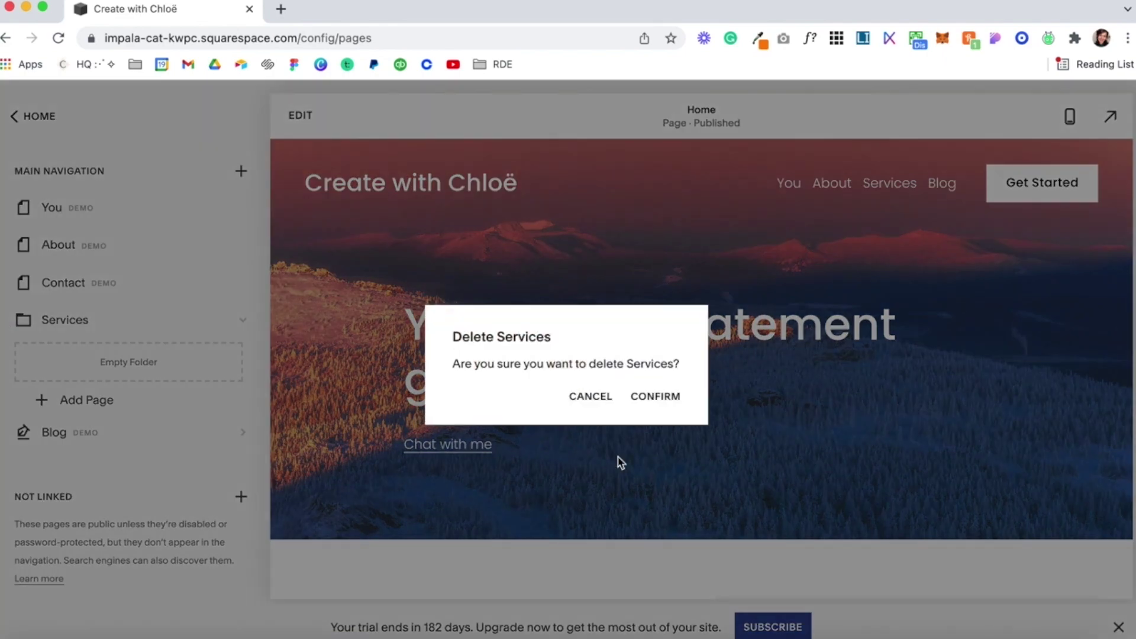
left_click(651, 397)
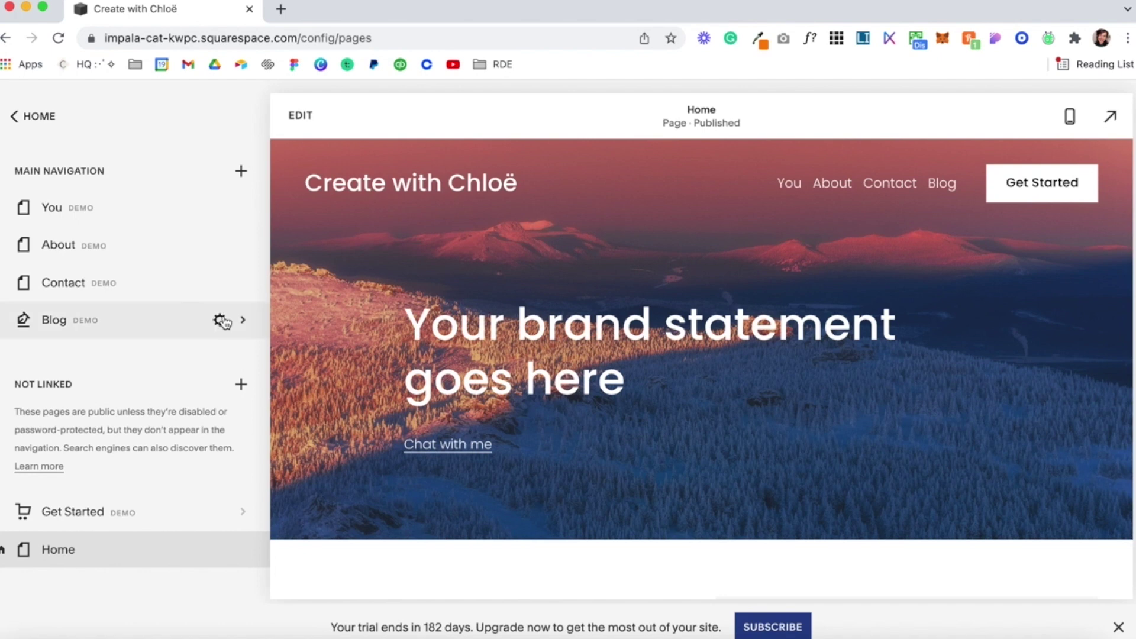
- Switch the site-wide font pack in Site Styles to the sans-serif pack Halyard Display
left_click(28, 115)
left_click(58, 260)
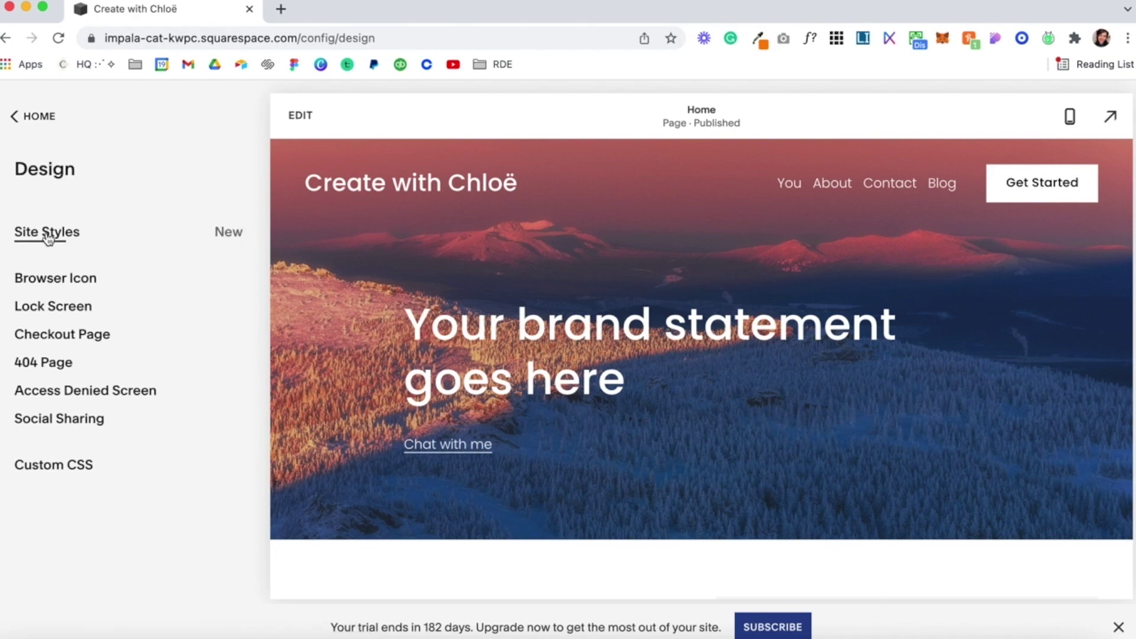
left_click(47, 234)
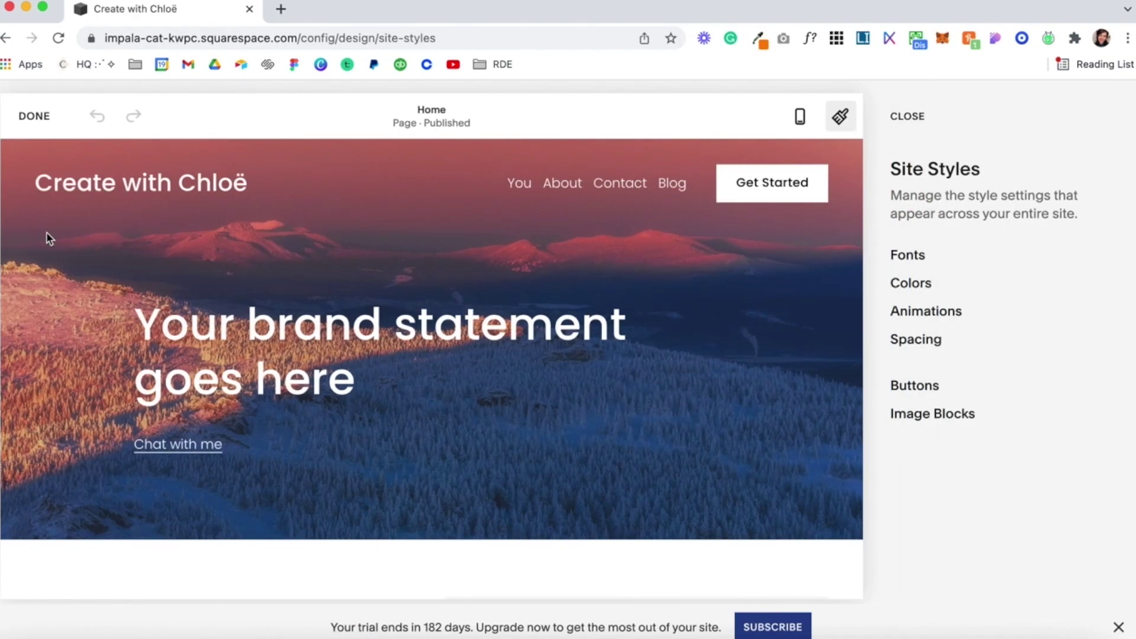
left_click(921, 258)
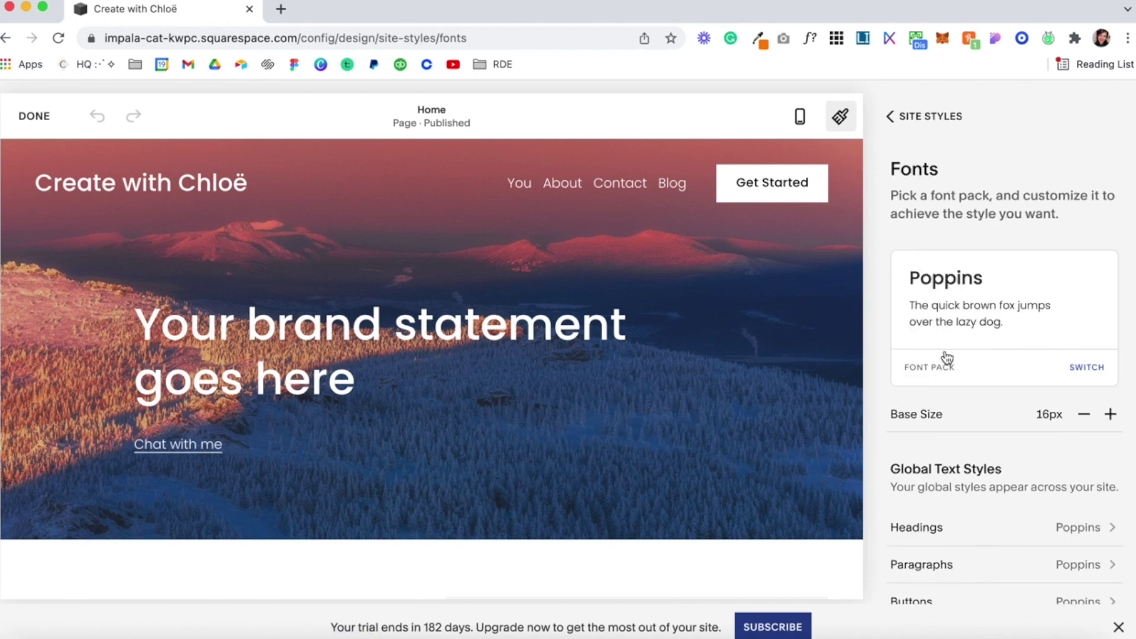
scroll(947, 357, "down", 3)
scroll(947, 357, "up", 2)
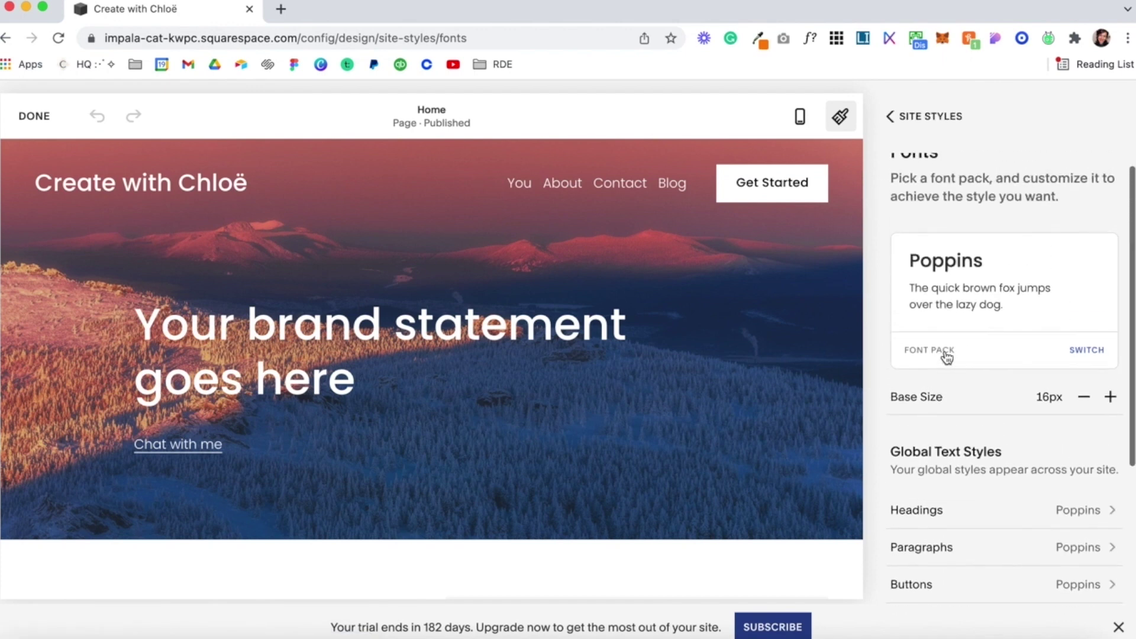
left_click(1100, 355)
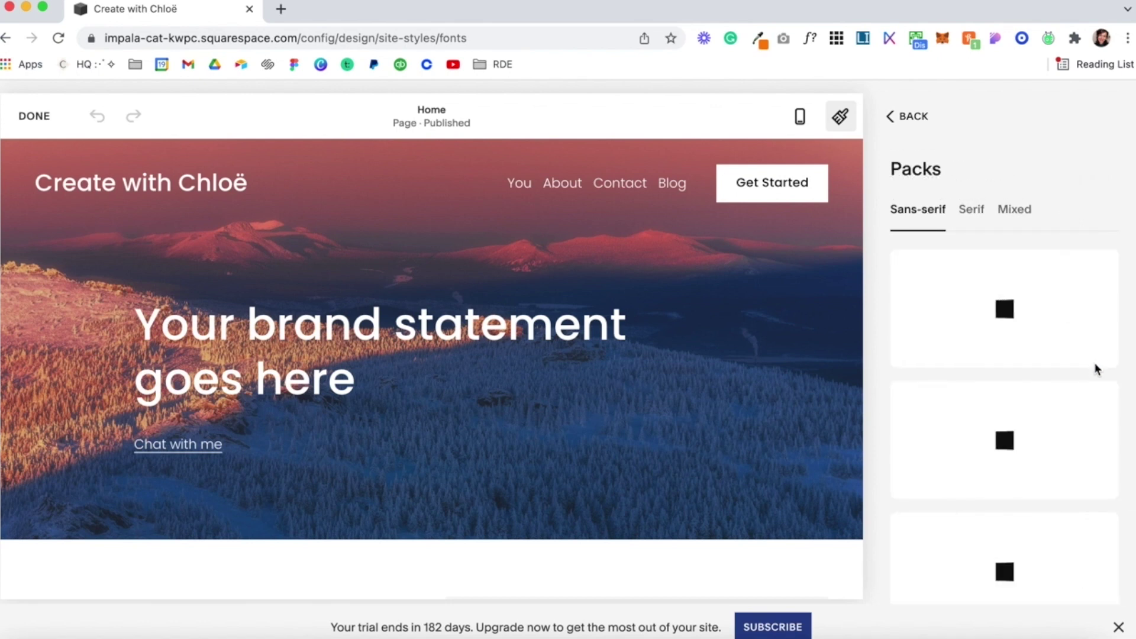
scroll(1027, 458, "down", 7)
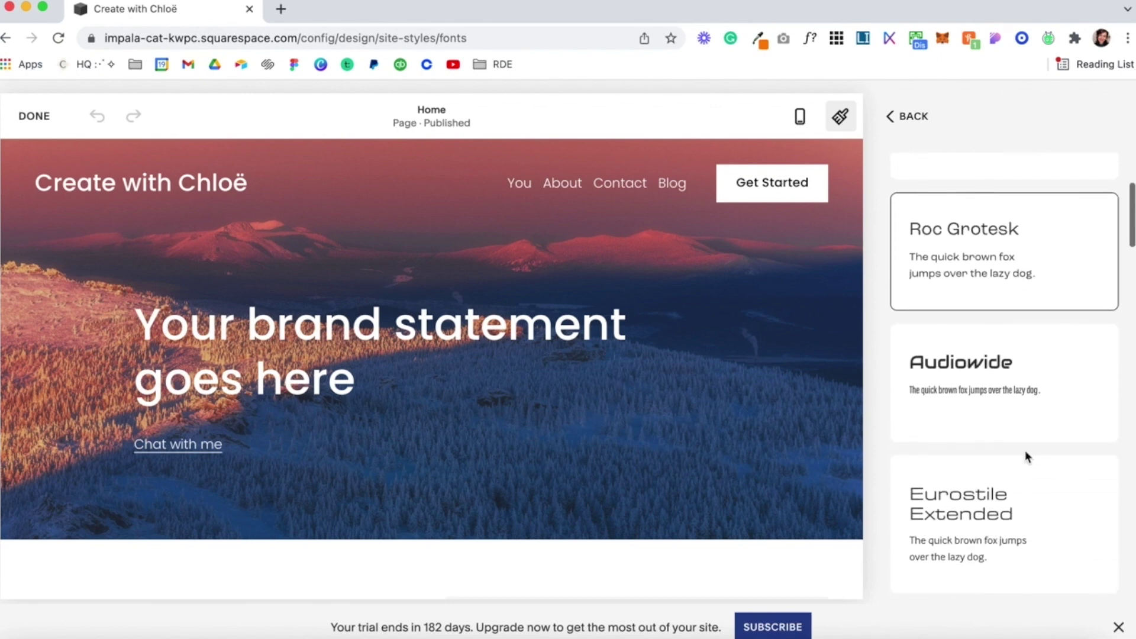
scroll(1027, 459, "down", 3)
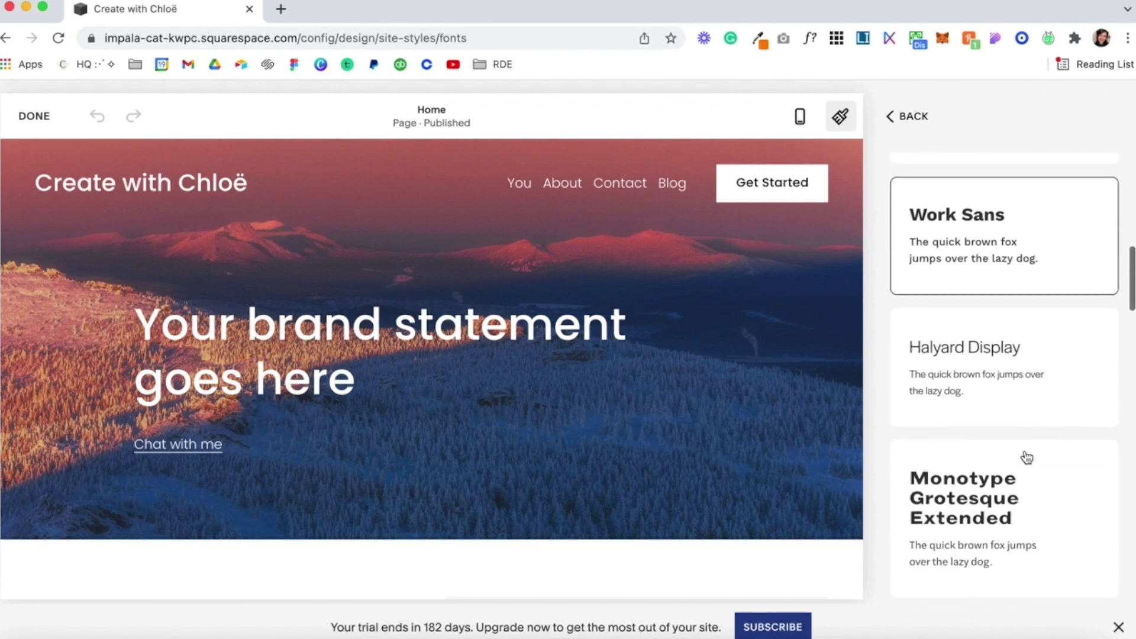
left_click(1033, 375)
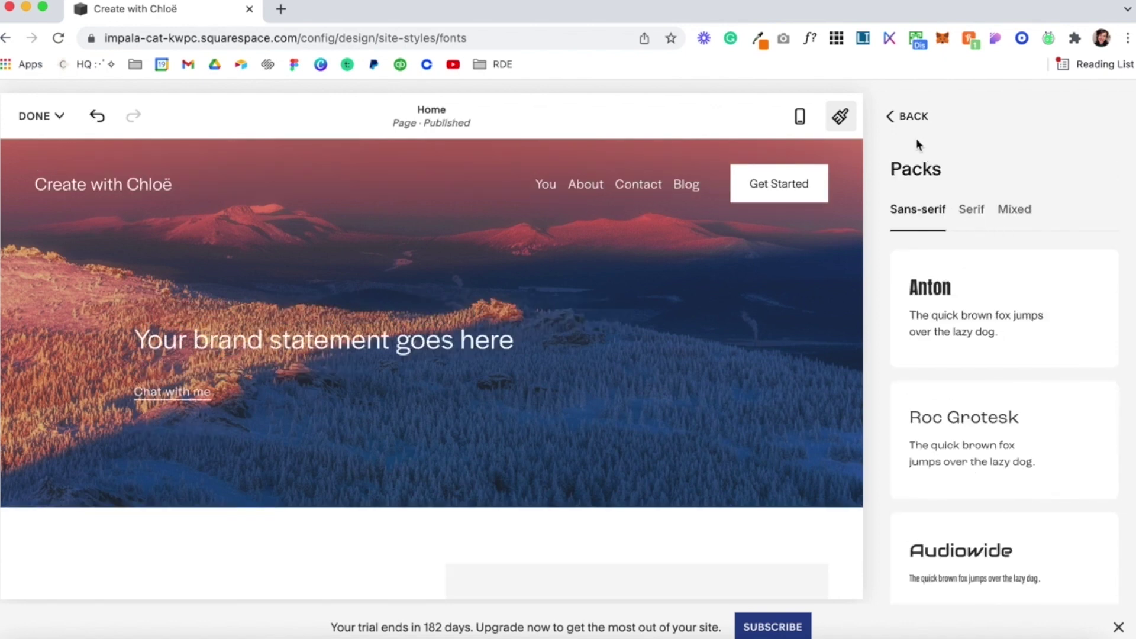
left_click(915, 117)
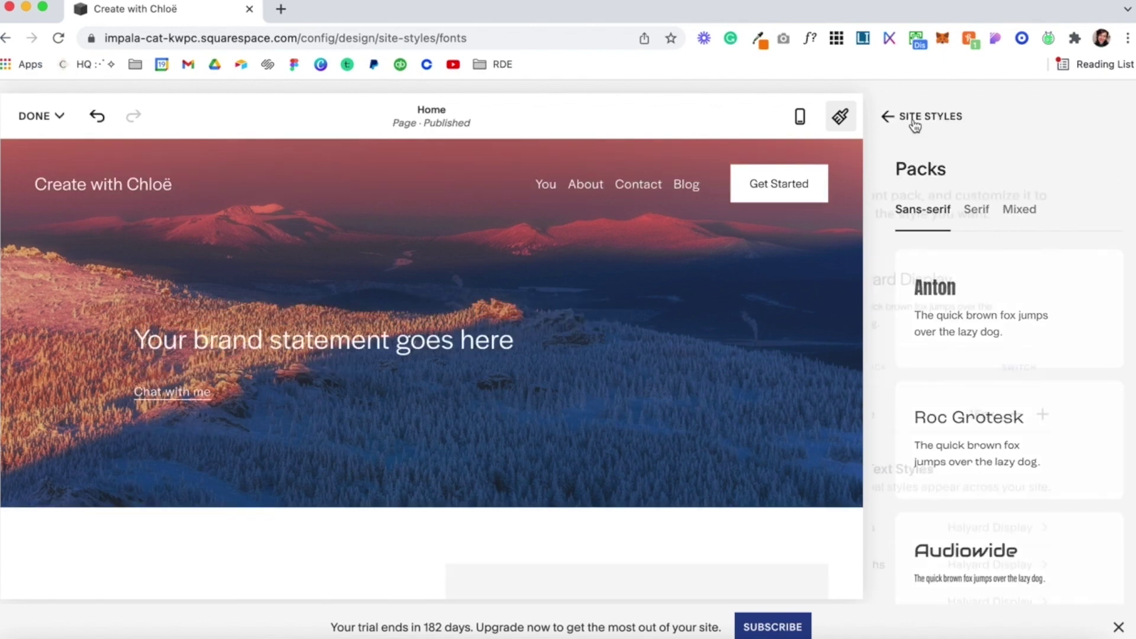
- Set the global headings font family to Bebas Neue and return to the Site Styles overview
scroll(1059, 414, "down", 4)
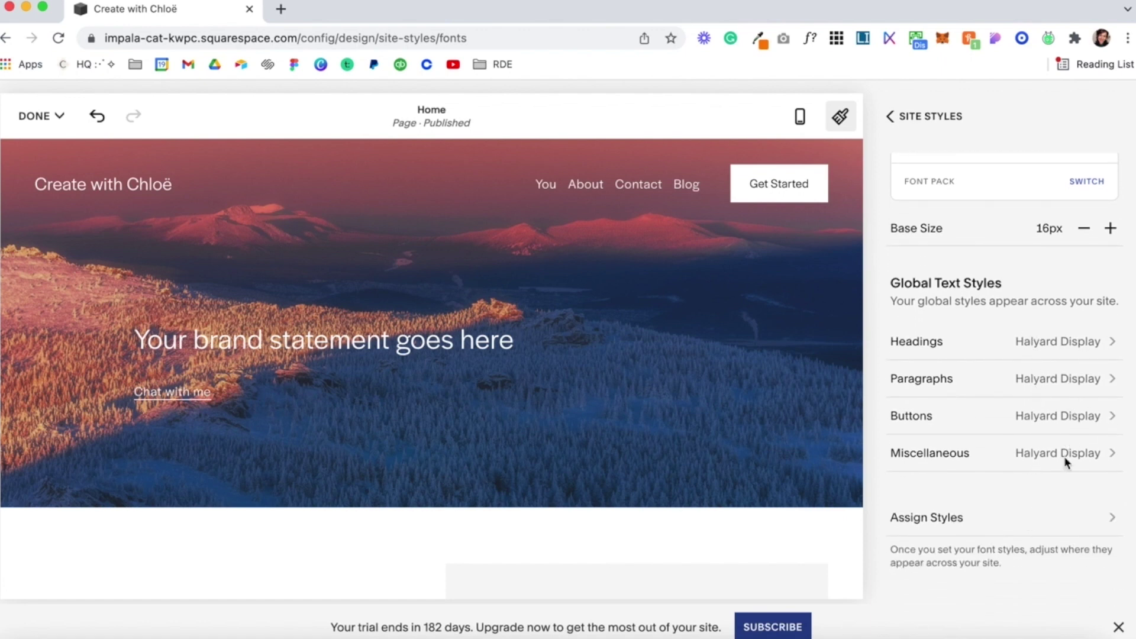
left_click(1109, 349)
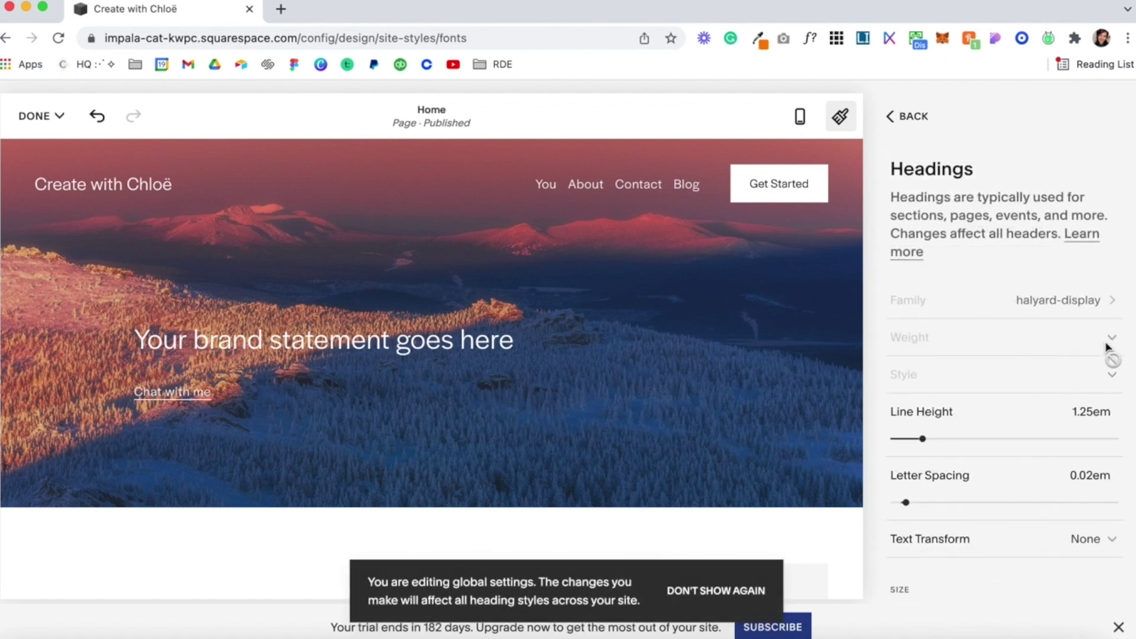
left_click(1092, 308)
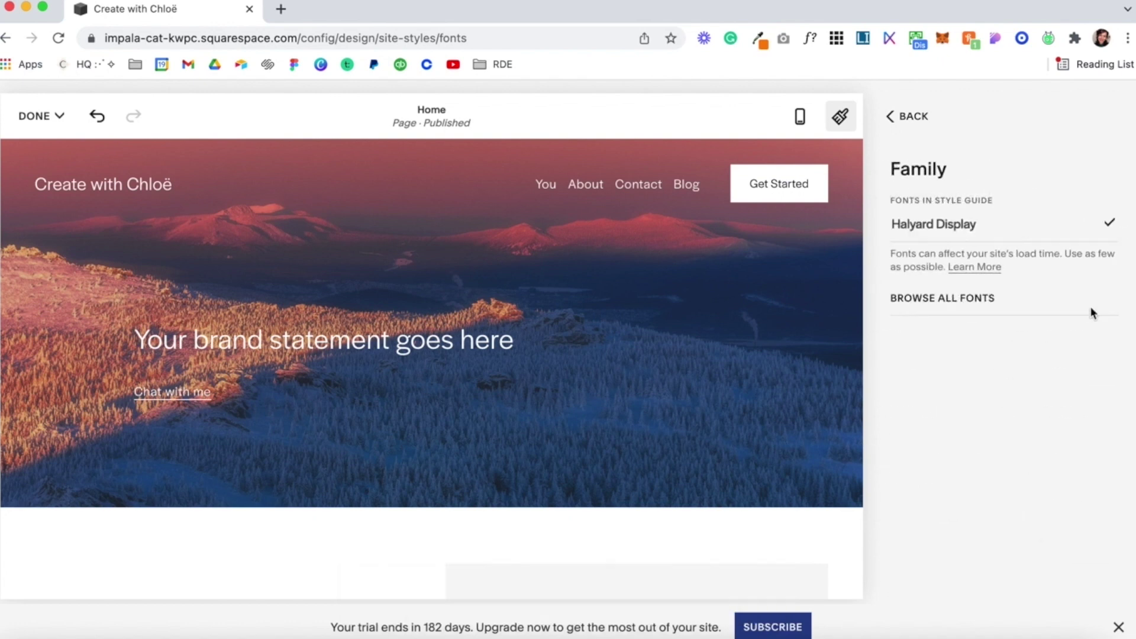
left_click(994, 305)
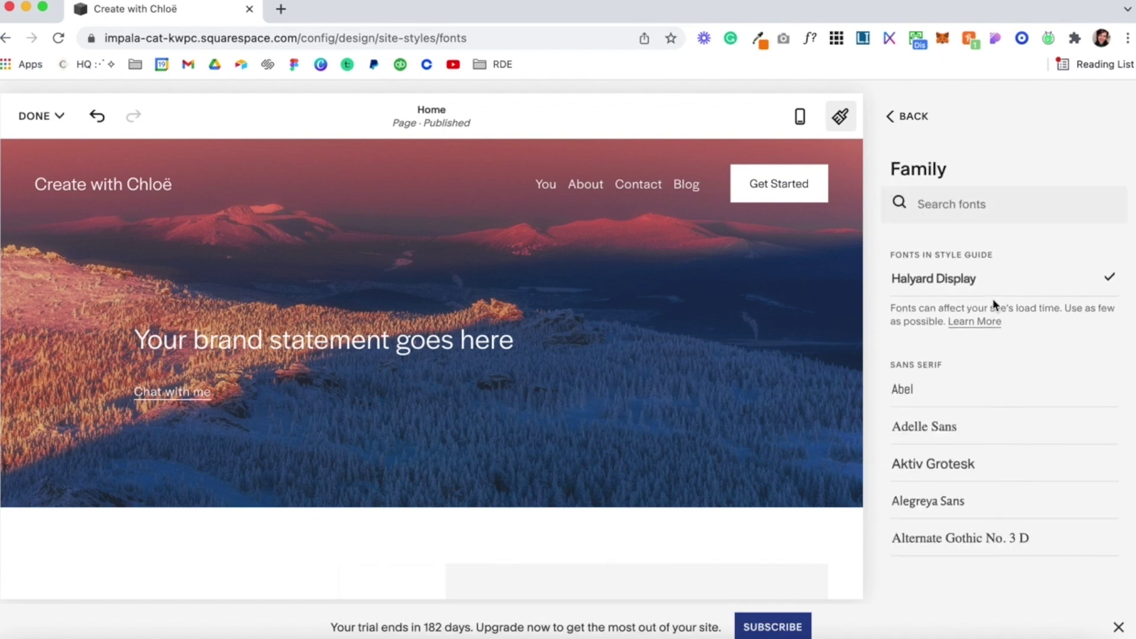
scroll(962, 482, "down", 5)
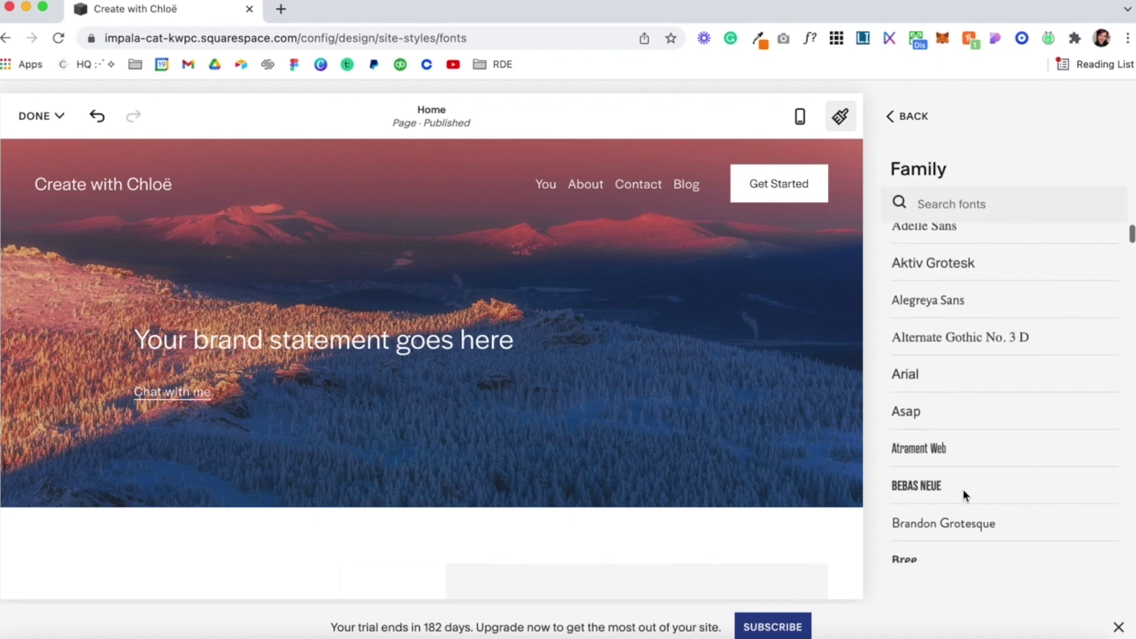
left_click(931, 487)
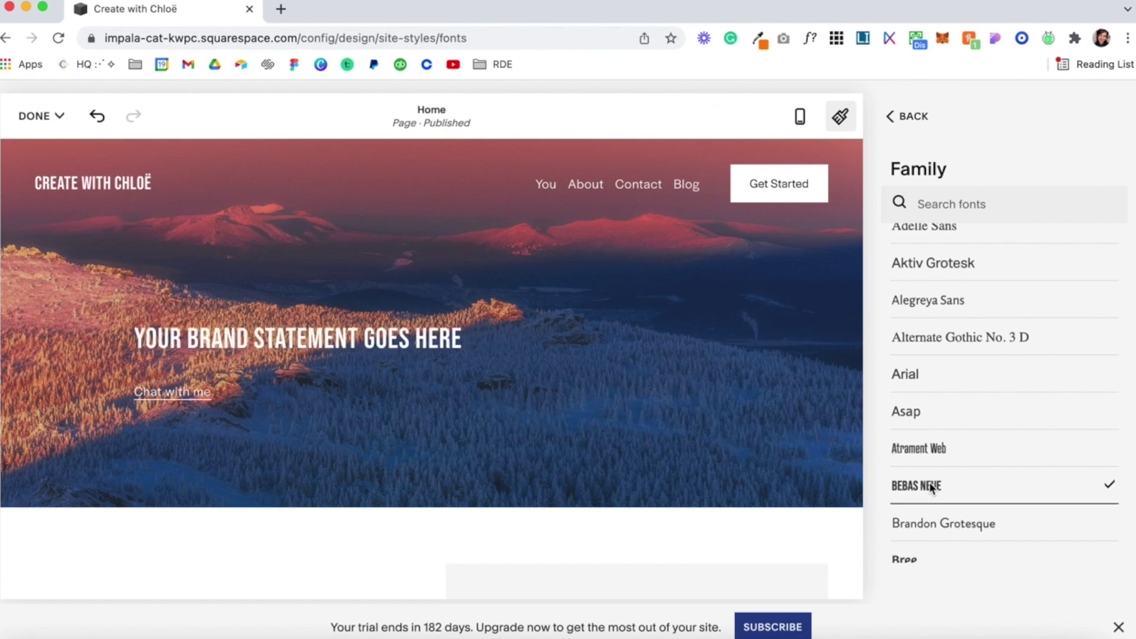
left_click(899, 122)
left_click(900, 121)
left_click(899, 120)
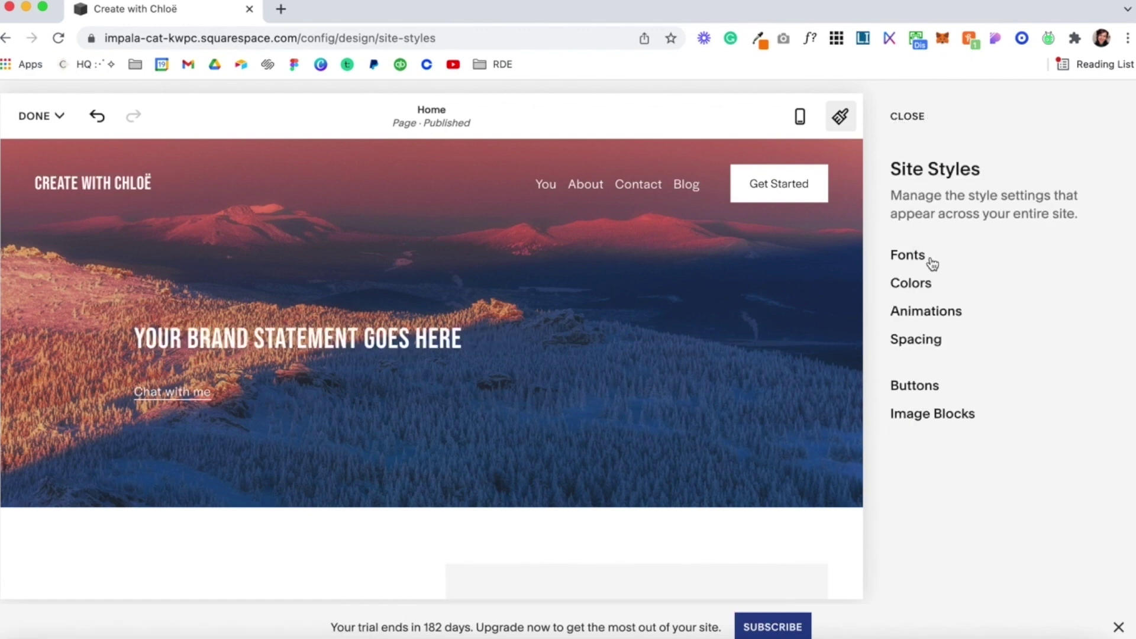
- Open the site's color palette for editing and select its light gray swatch
left_click(936, 292)
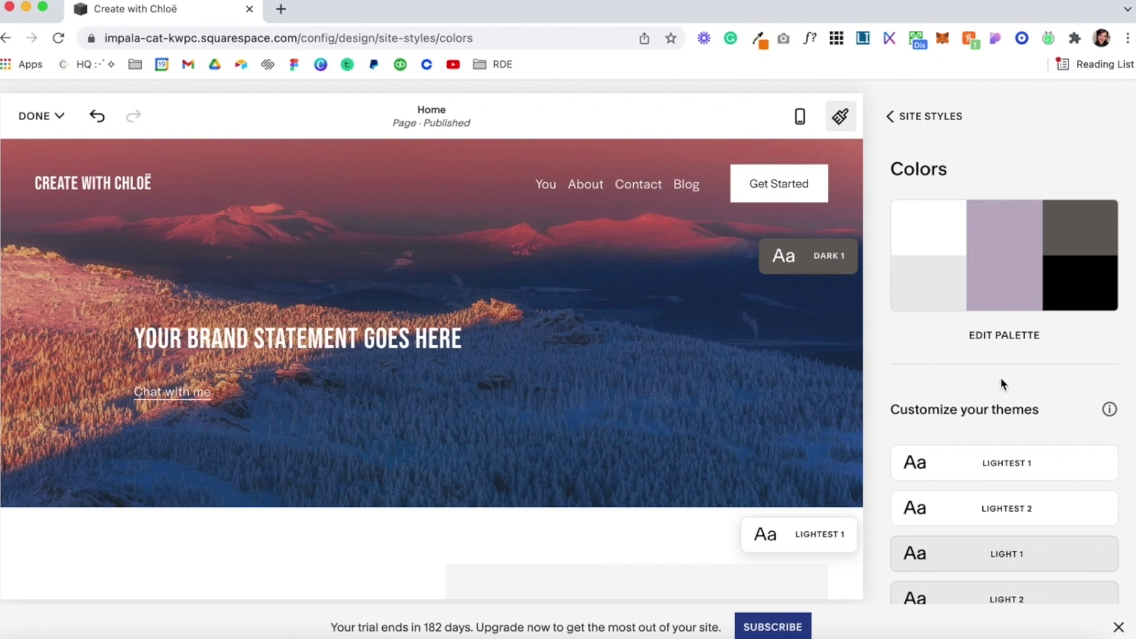
left_click(1011, 348)
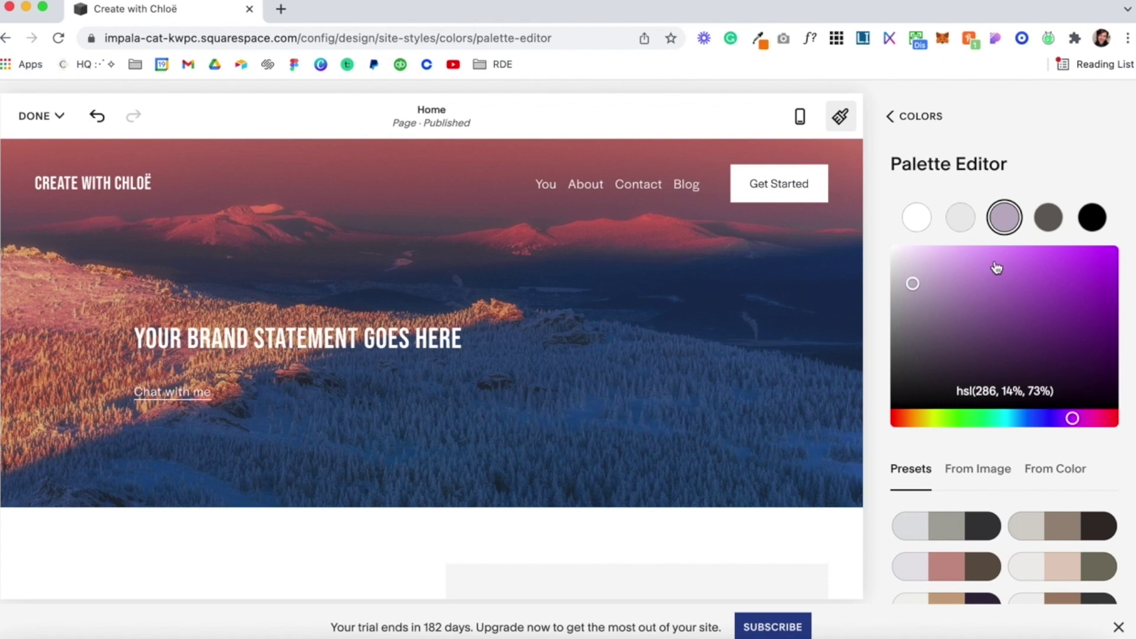
left_click(921, 223)
left_click(958, 226)
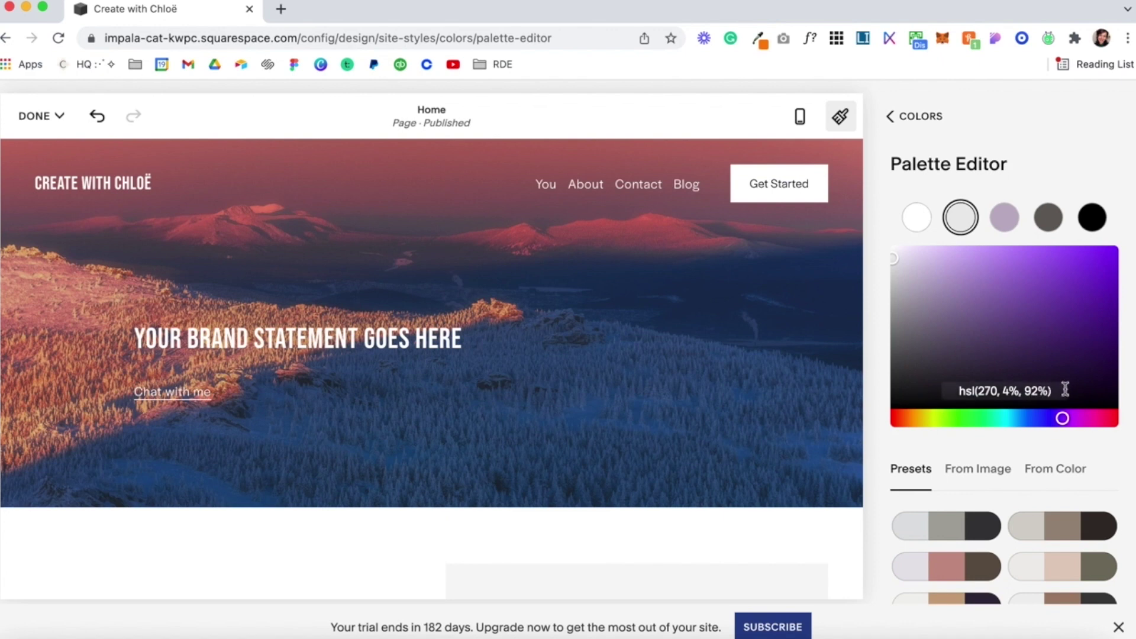
- Sample a reddish color from the sky in the hero image with the Eye Dropper extension
left_click(758, 39)
left_click(491, 98)
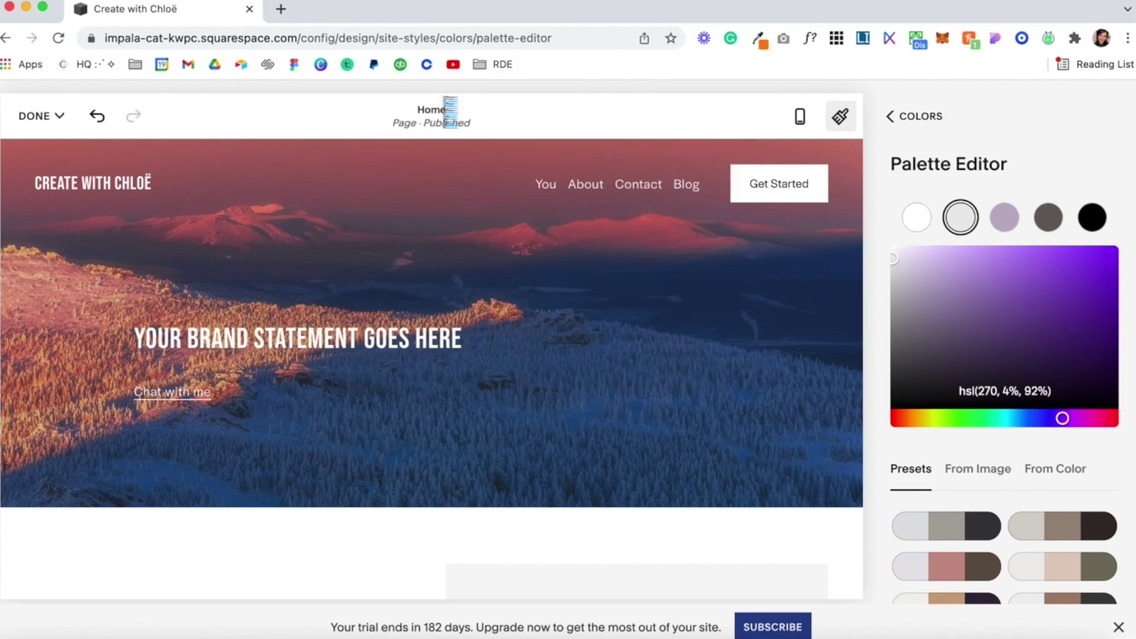
left_click(186, 188)
left_click(758, 39)
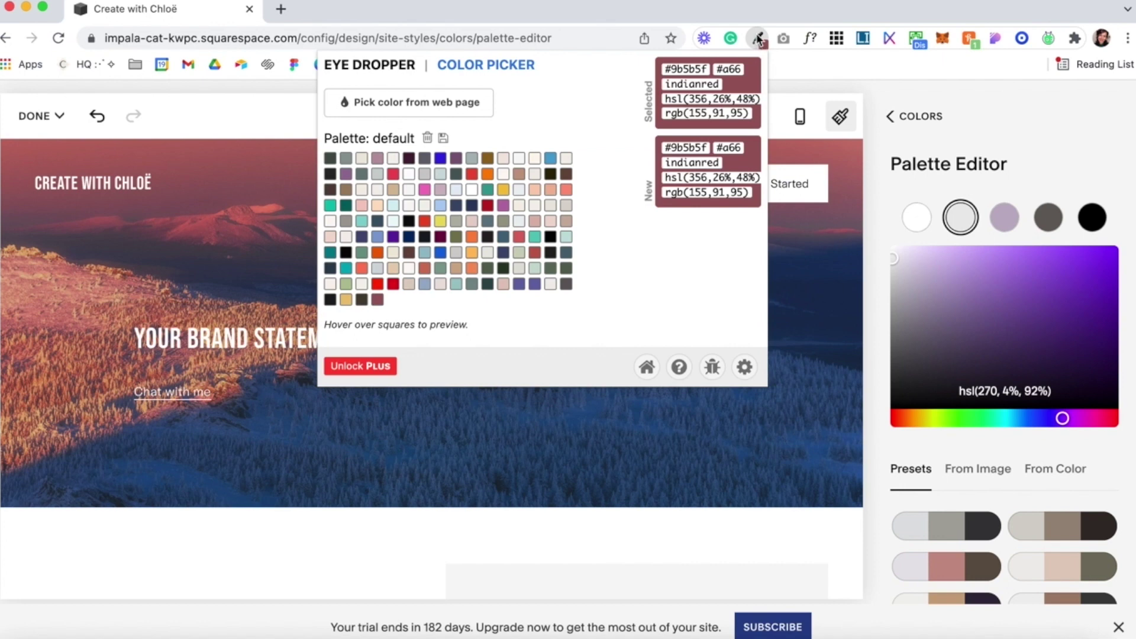
- Copy the sampled hex code and set the second palette color to #9b5b5f
triple_click(685, 65)
double_click(685, 67)
key("cmd+c")
left_click(983, 390)
key("cmd+v")
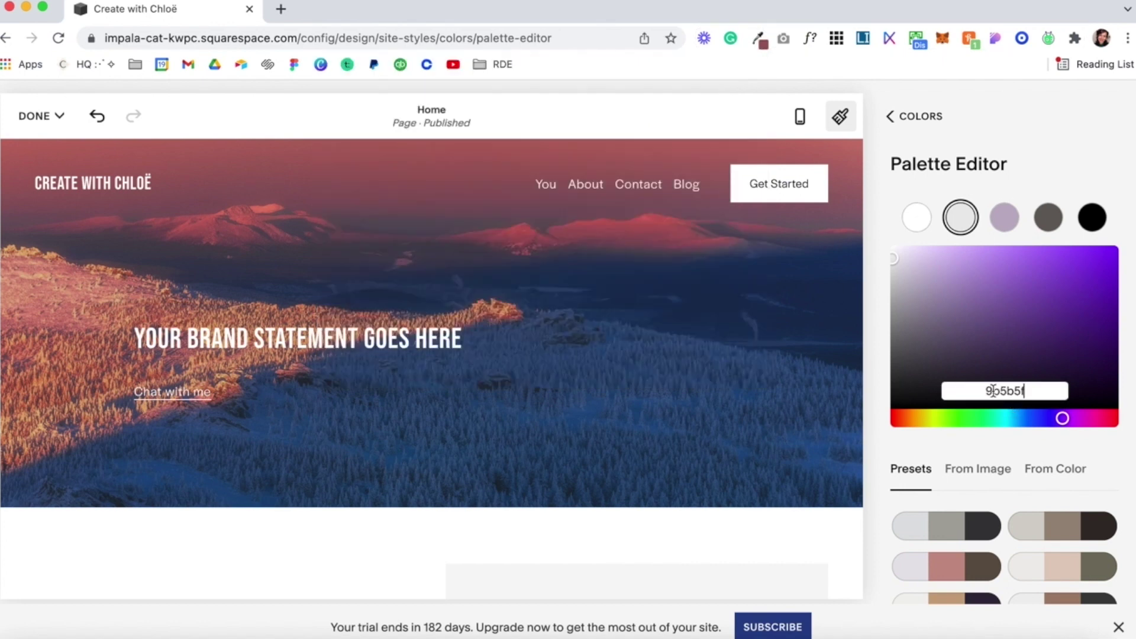
left_click(981, 391)
type("#")
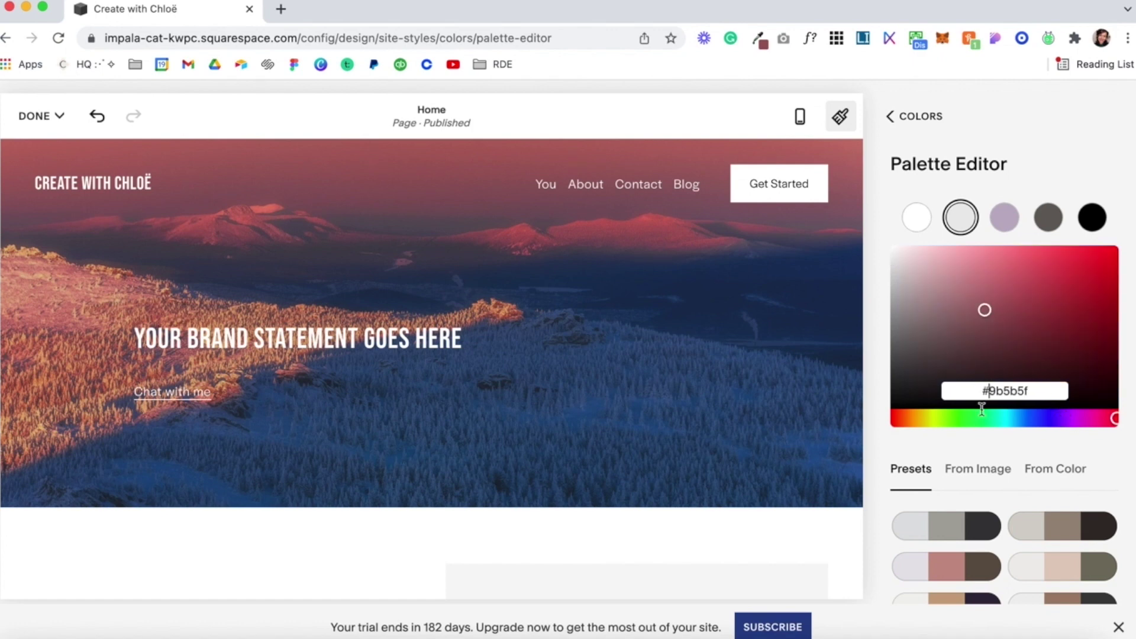
left_click(933, 448)
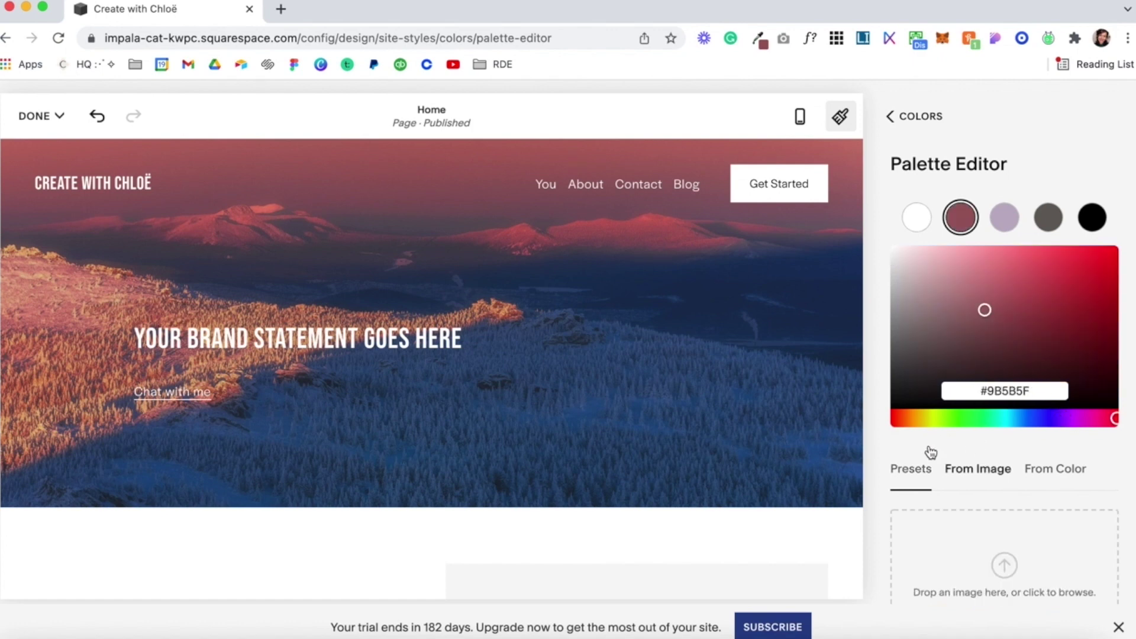
- Apply the preset palette of off-white, purple and dark gray, and return to the Colors overview
scroll(985, 467, "down", 3)
scroll(984, 468, "down", 3)
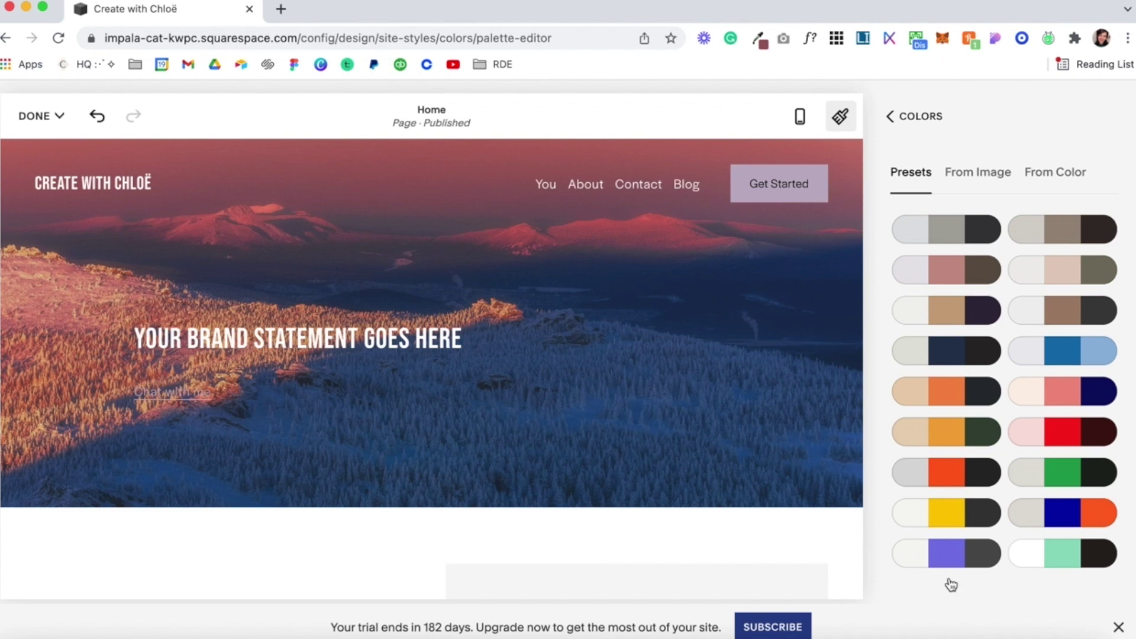
left_click(947, 553)
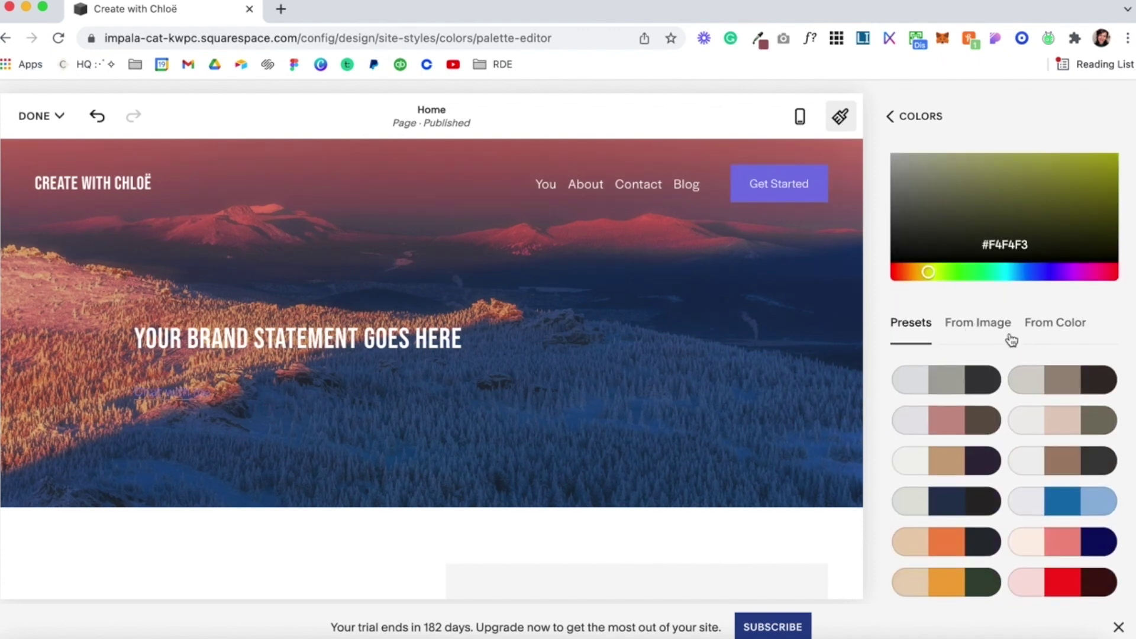
left_click(894, 115)
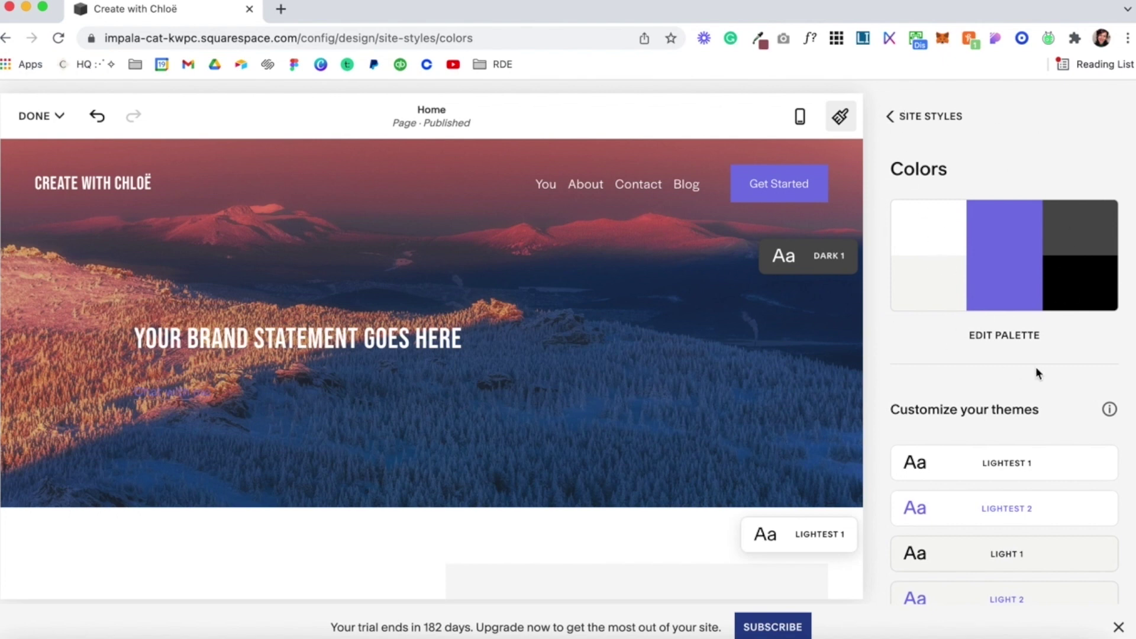
- Review the section color themes from Lightest 1 to Darkest 2
scroll(1036, 369, "down", 5)
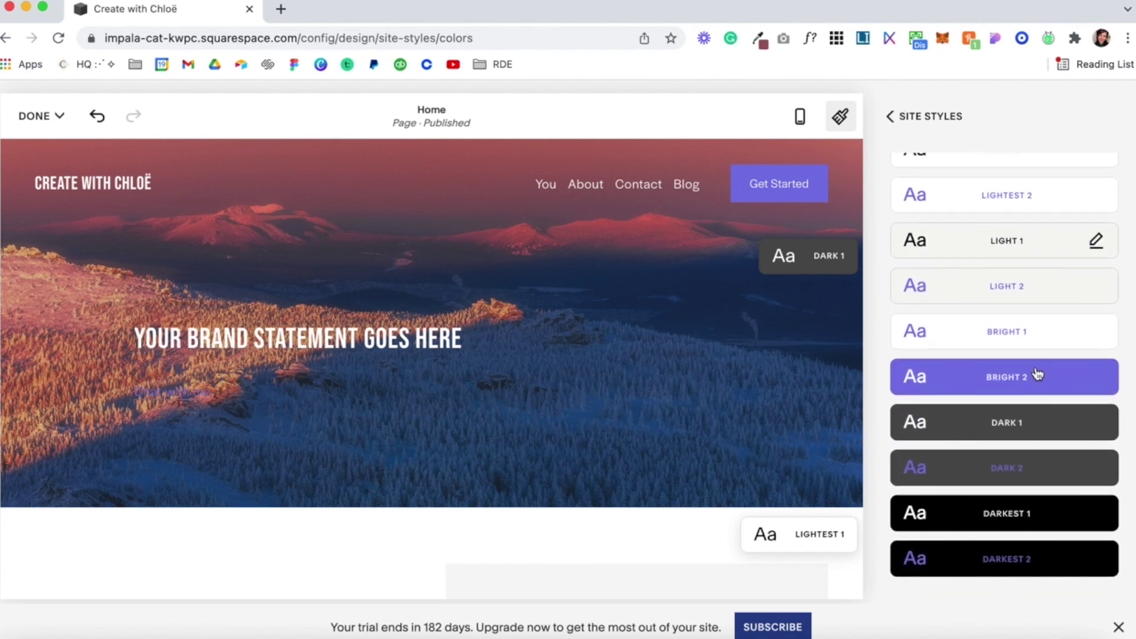
scroll(1038, 373, "up", 2)
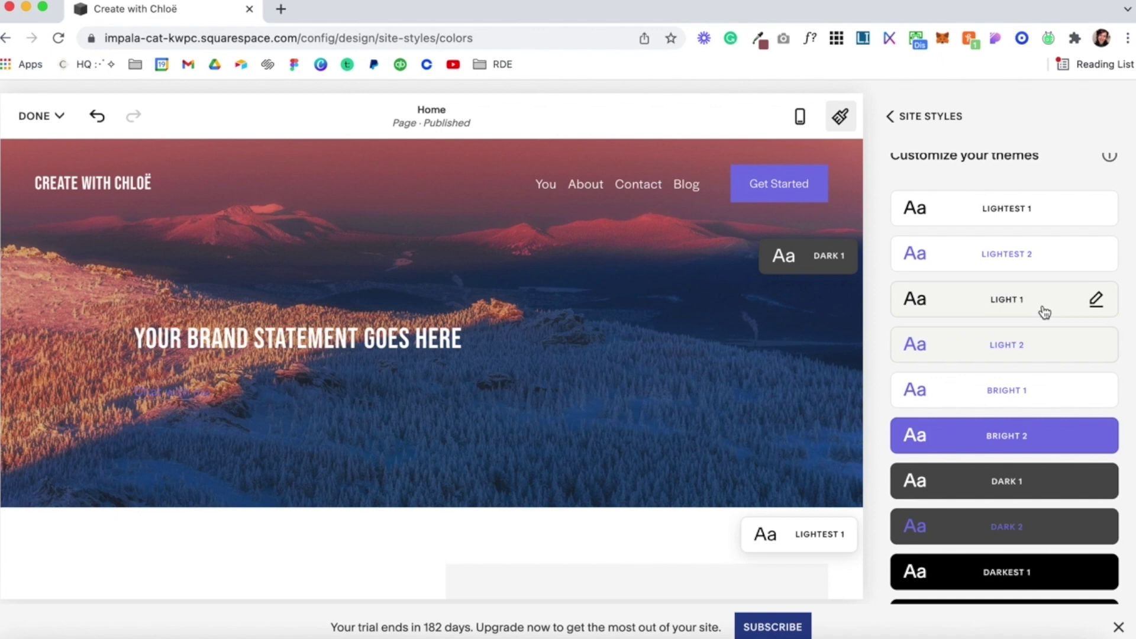
scroll(1044, 313, "down", 2)
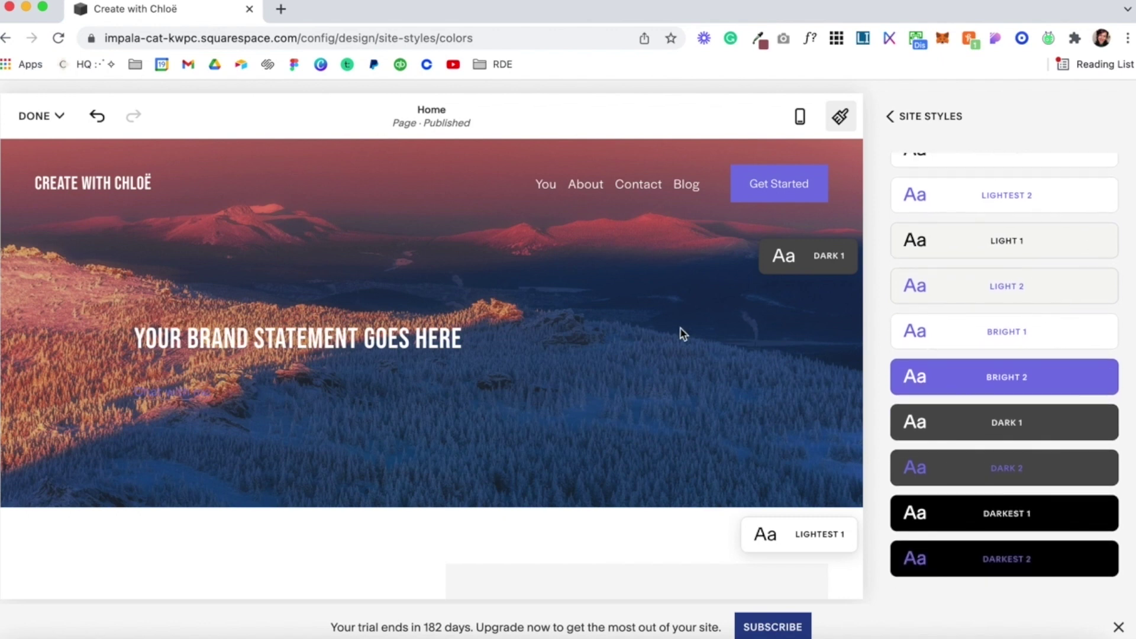
- Examine which color themes the Home page sections use and compare them with the customizable theme list
scroll(681, 331, "down", 1)
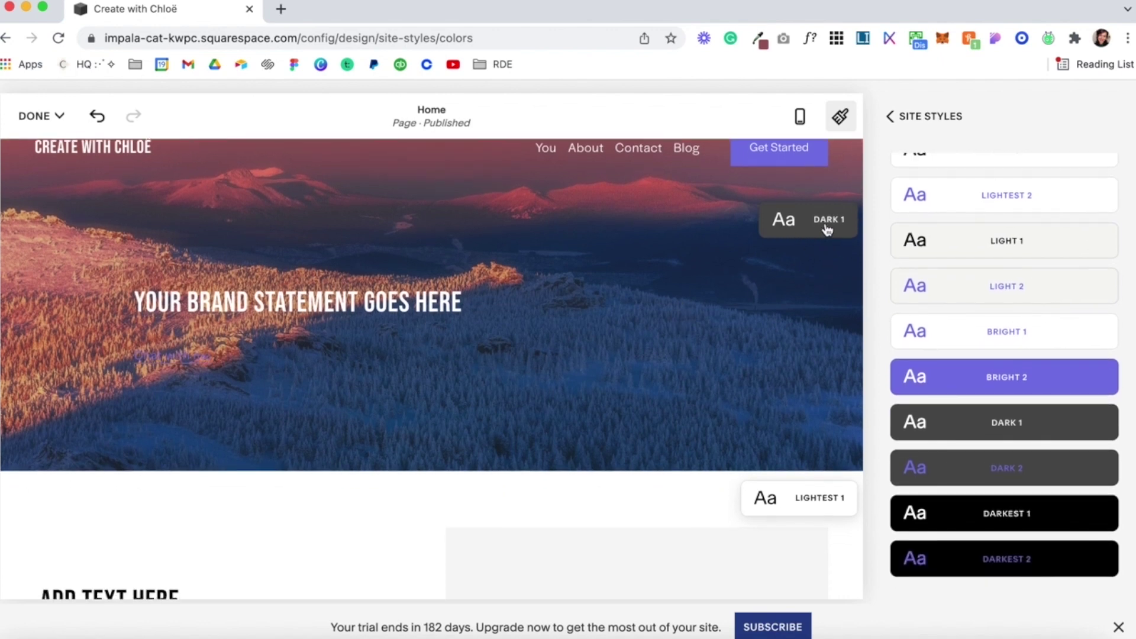
scroll(793, 468, "down", 3)
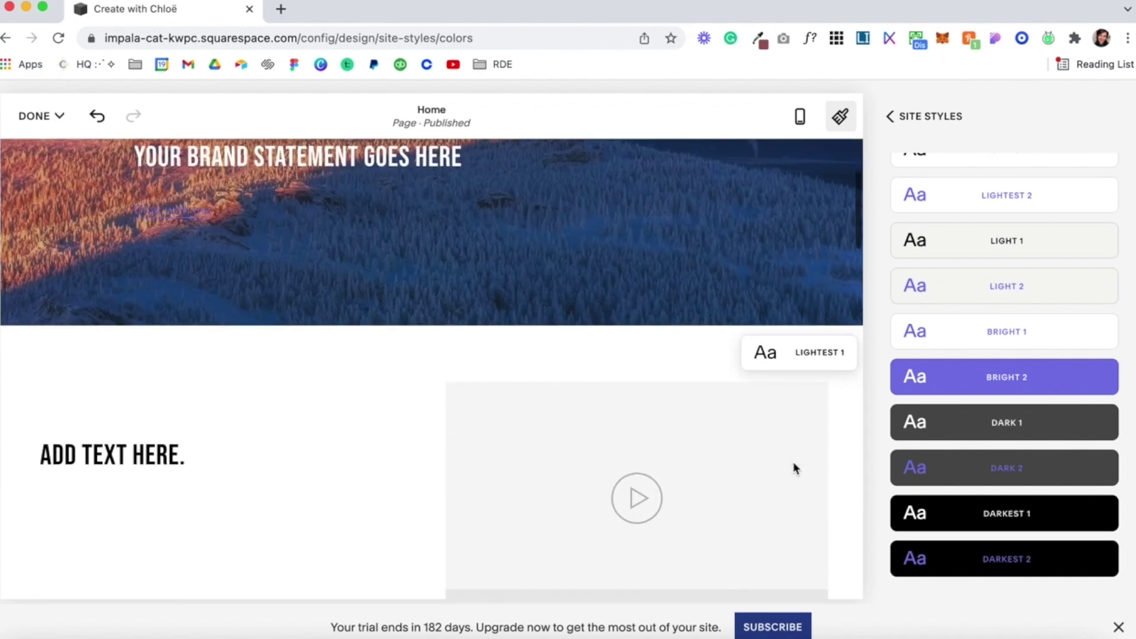
scroll(827, 363, "down", 5)
scroll(826, 363, "up", 8)
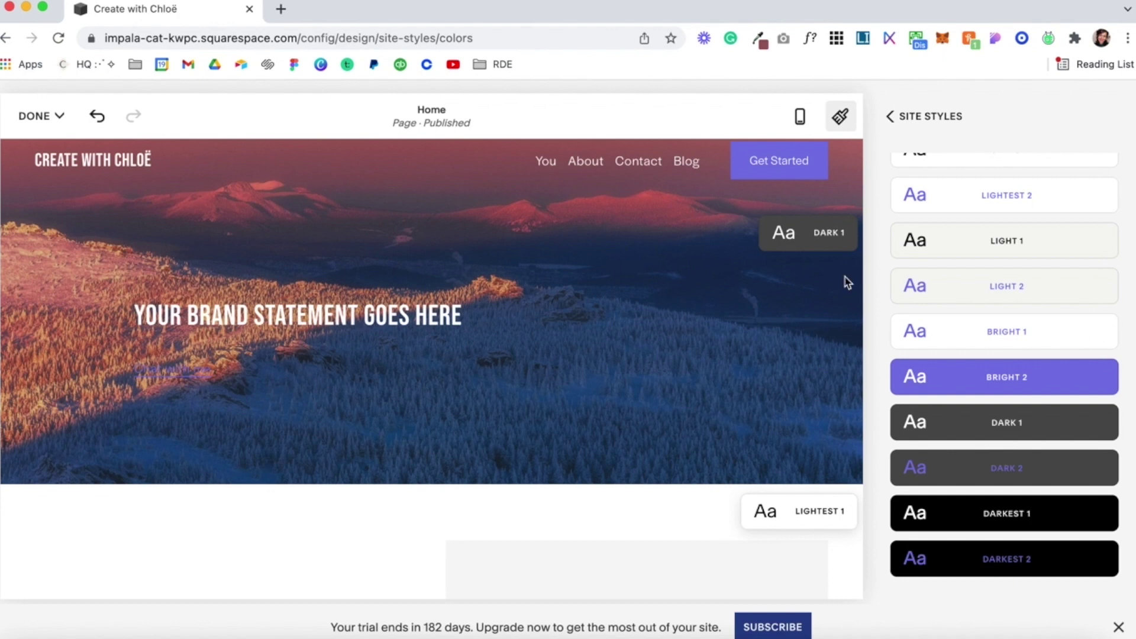
mouse_move(1088, 437)
scroll(1055, 282, "up", 3)
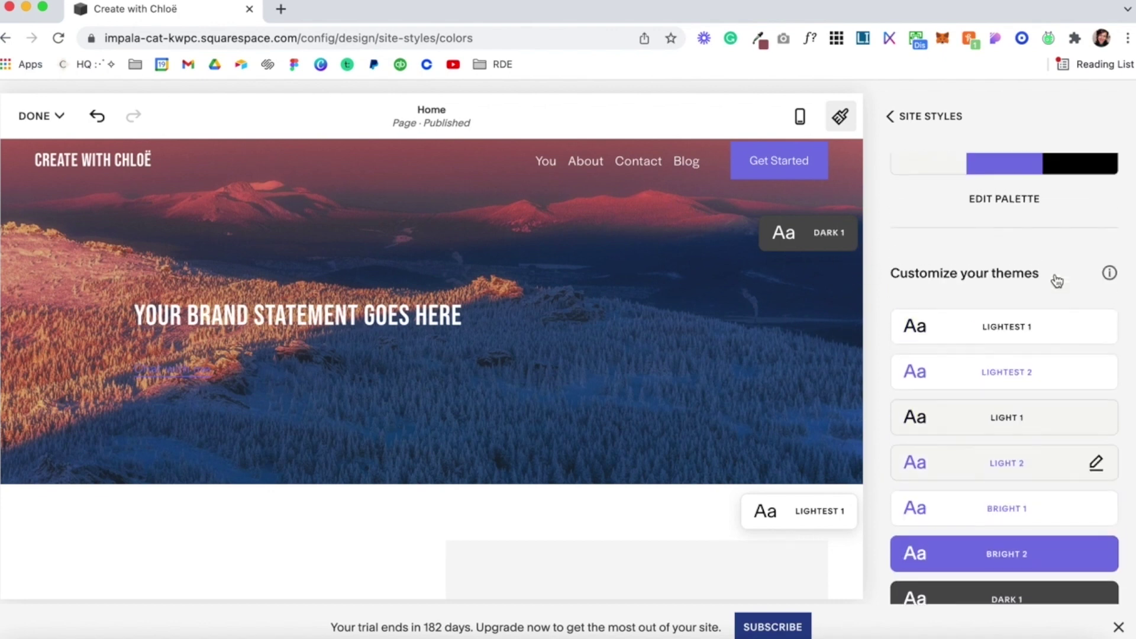
- Edit the Dark 1 theme and set its section background to the palette's black
scroll(1056, 273, "down", 3)
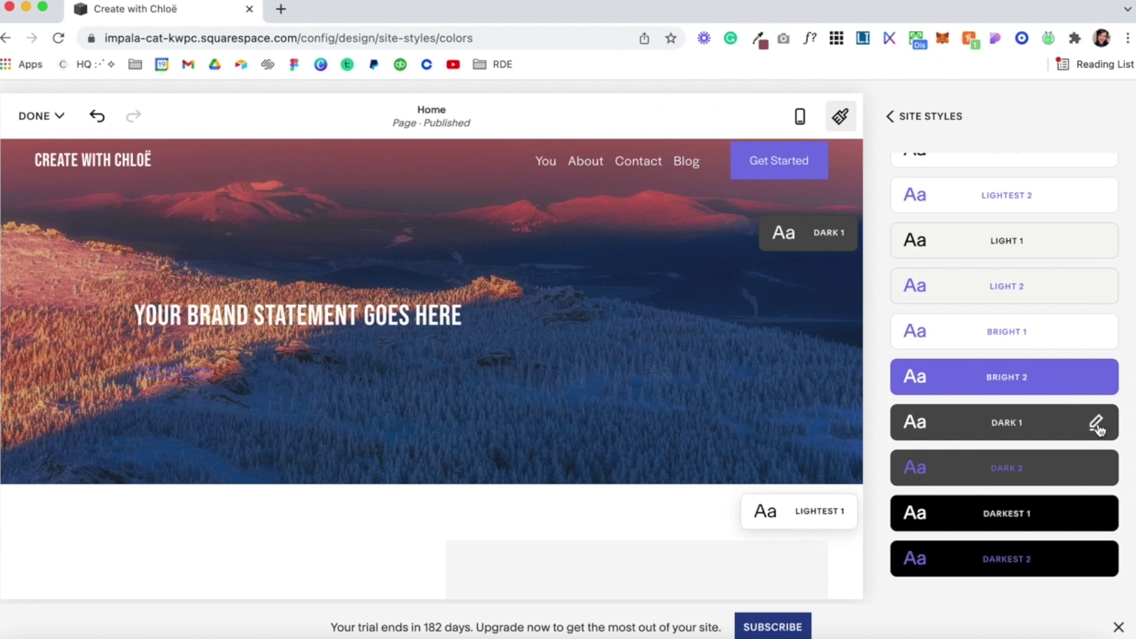
left_click(1096, 424)
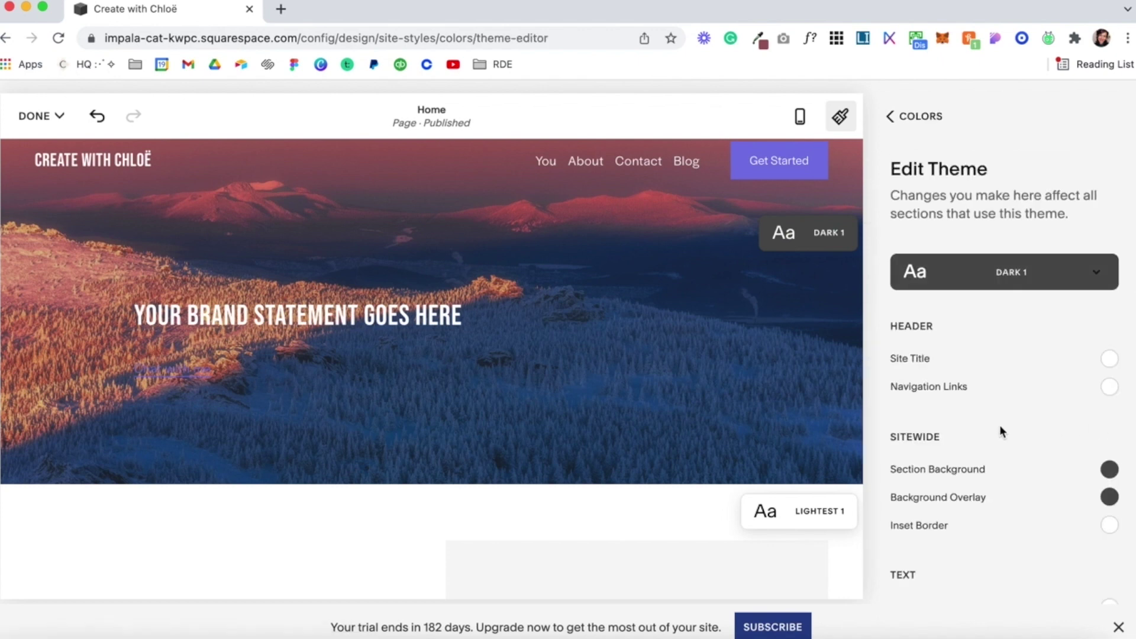
scroll(1000, 427, "down", 5)
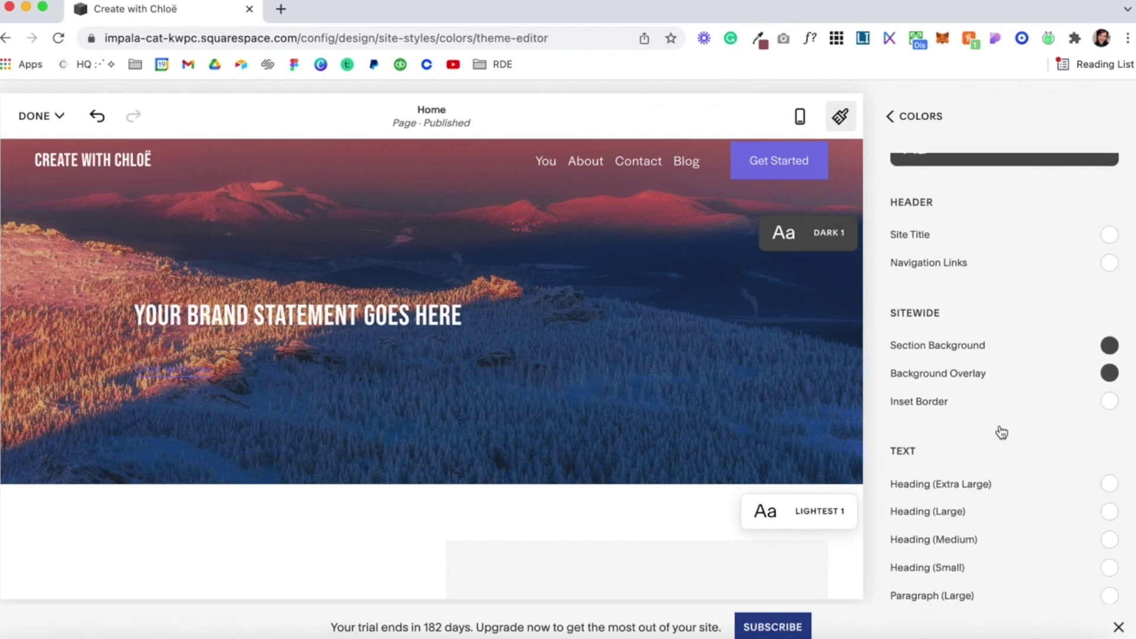
scroll(1002, 433, "down", 1)
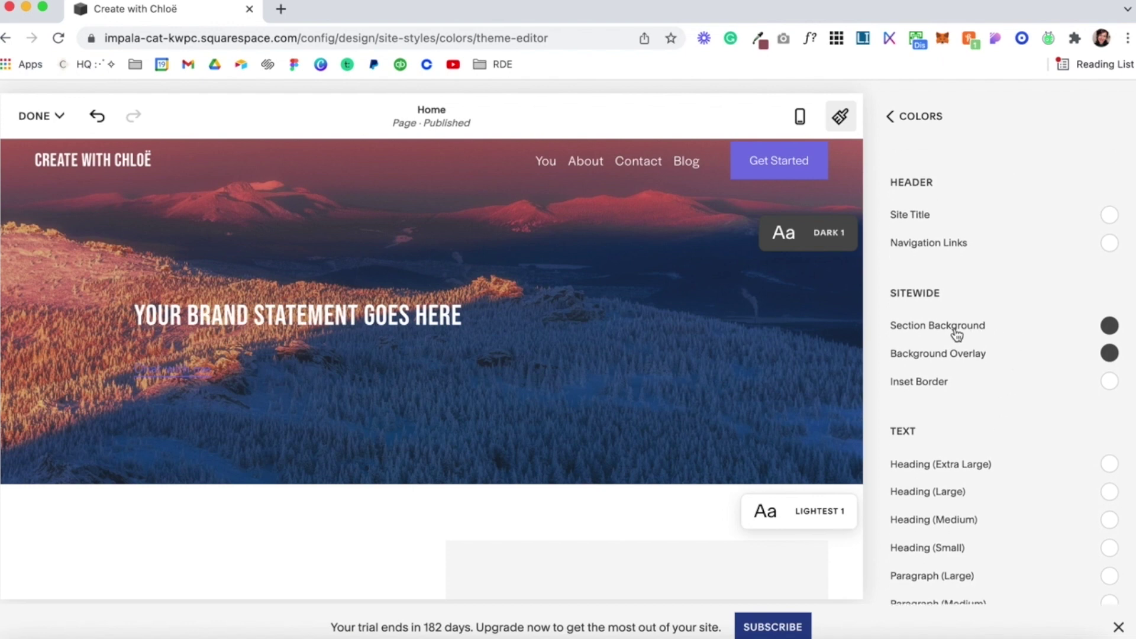
left_click(1110, 326)
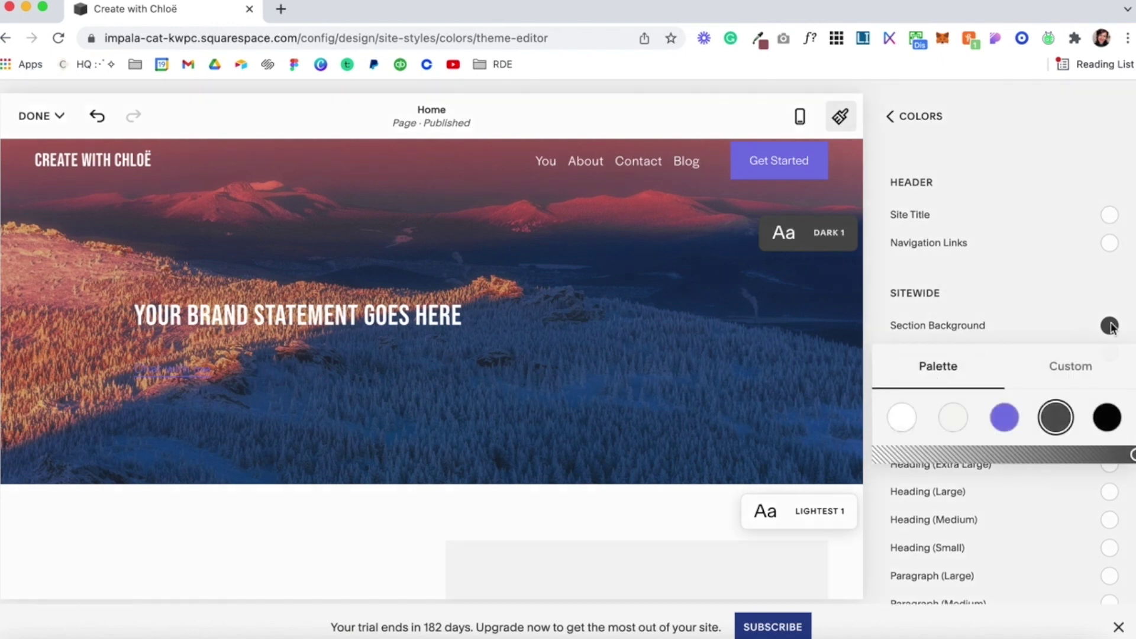
left_click(1004, 421)
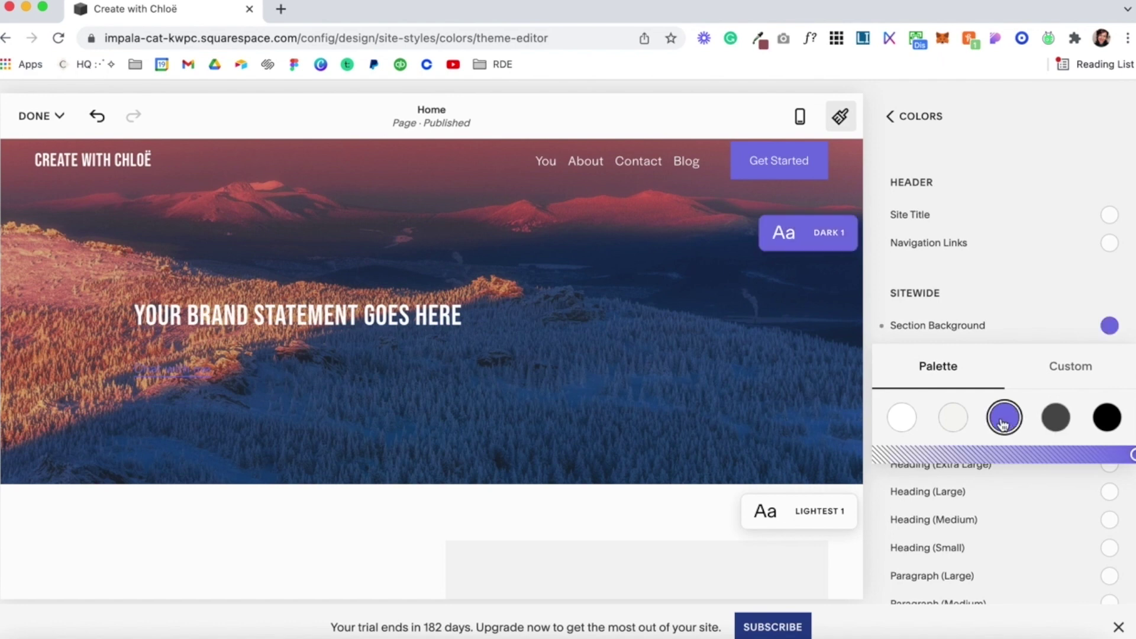
left_click(1113, 419)
left_click(1048, 304)
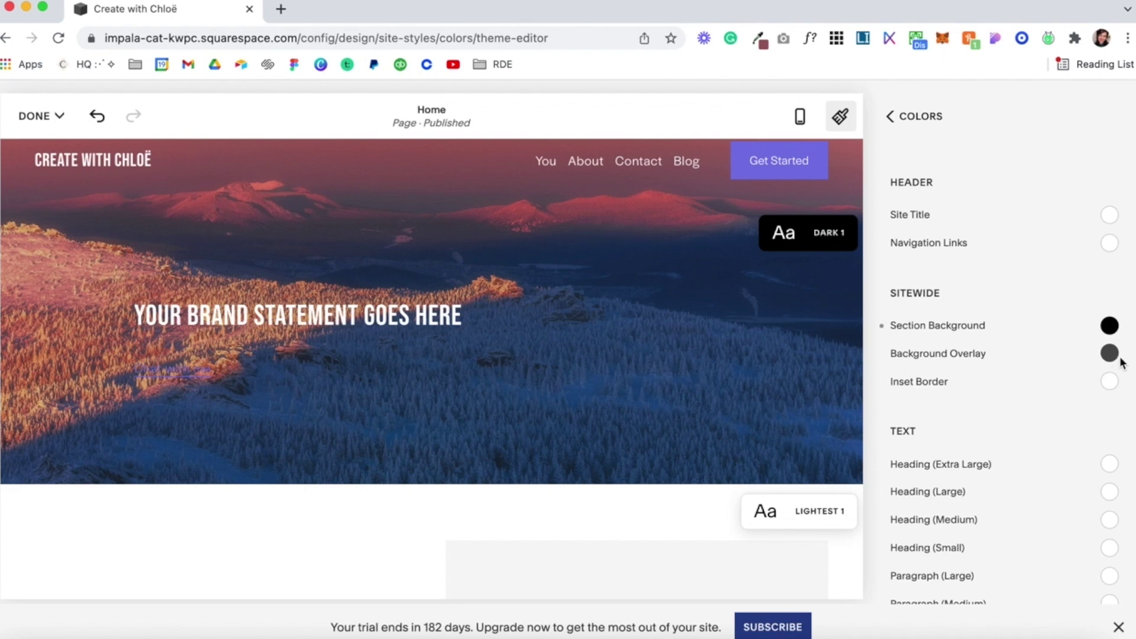
- Look through the Dark 1 theme's text, link, button, menu overlay and announcement bar colors, and close Site Styles
scroll(1122, 361, "down", 8)
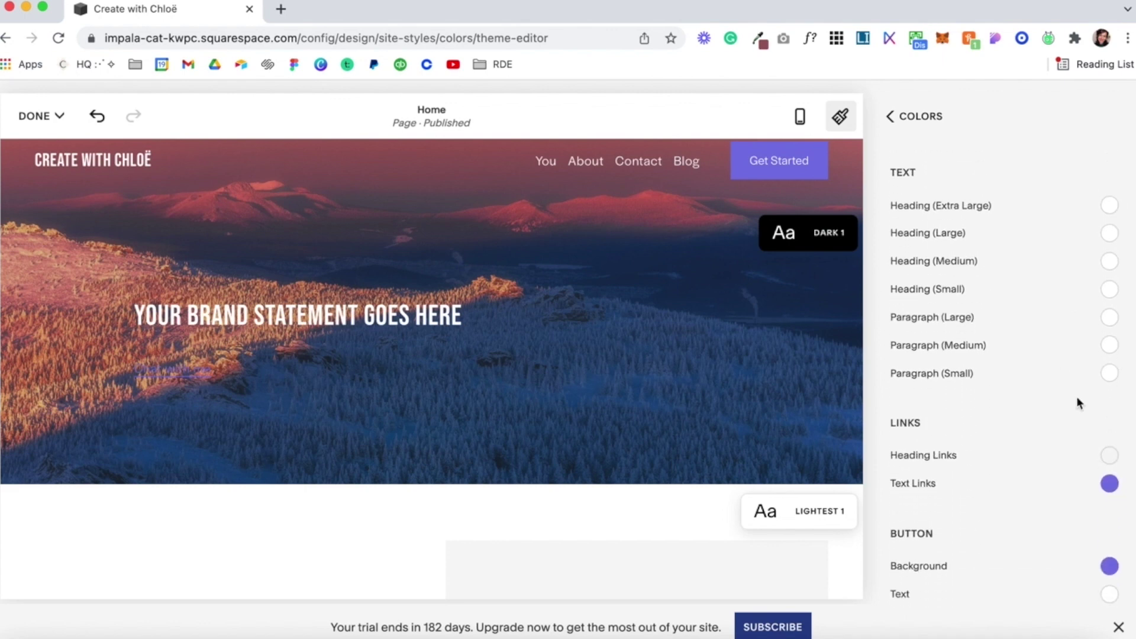
scroll(1077, 401, "down", 3)
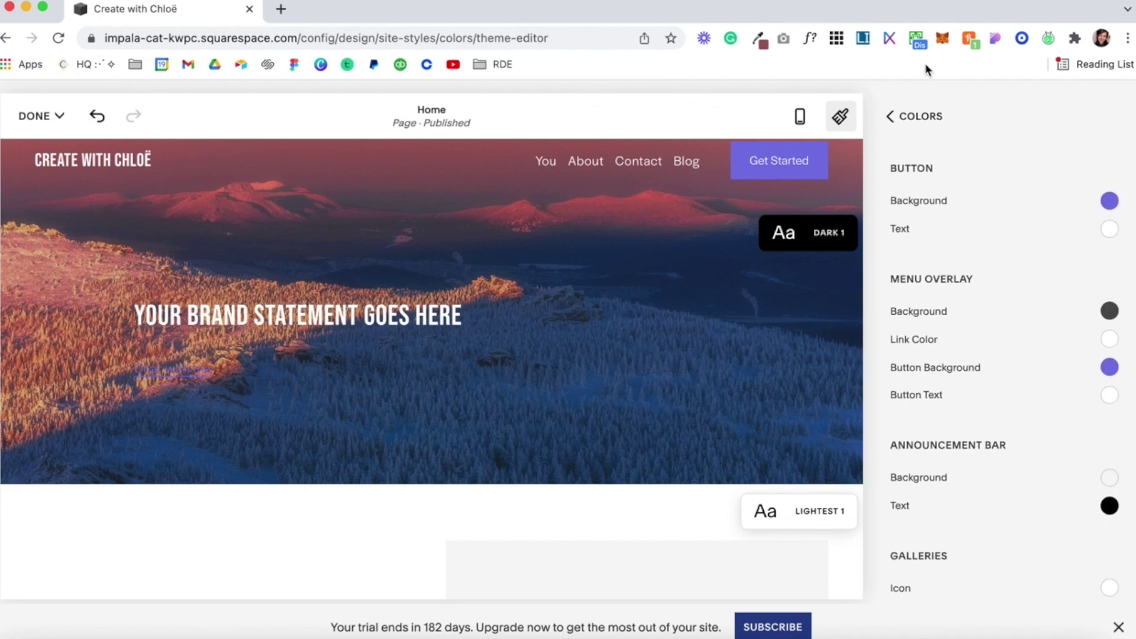
left_click(913, 124)
left_click(913, 123)
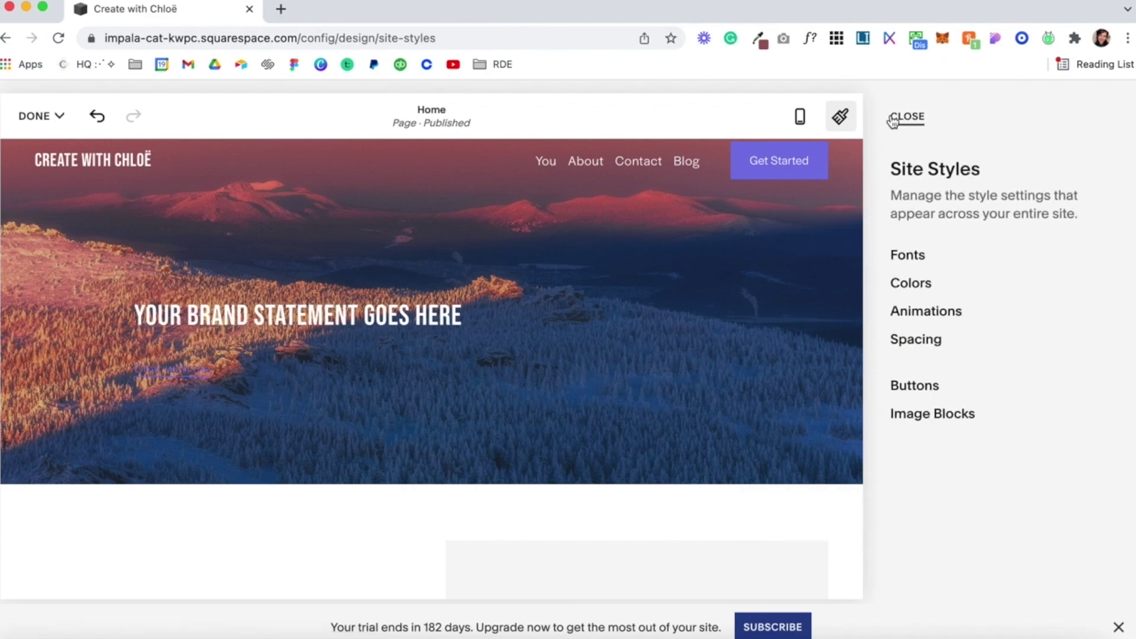
left_click(893, 119)
- Try the Bright 2 color theme on the Home page's hero section and apply Darkest 1 to it
mouse_move(911, 274)
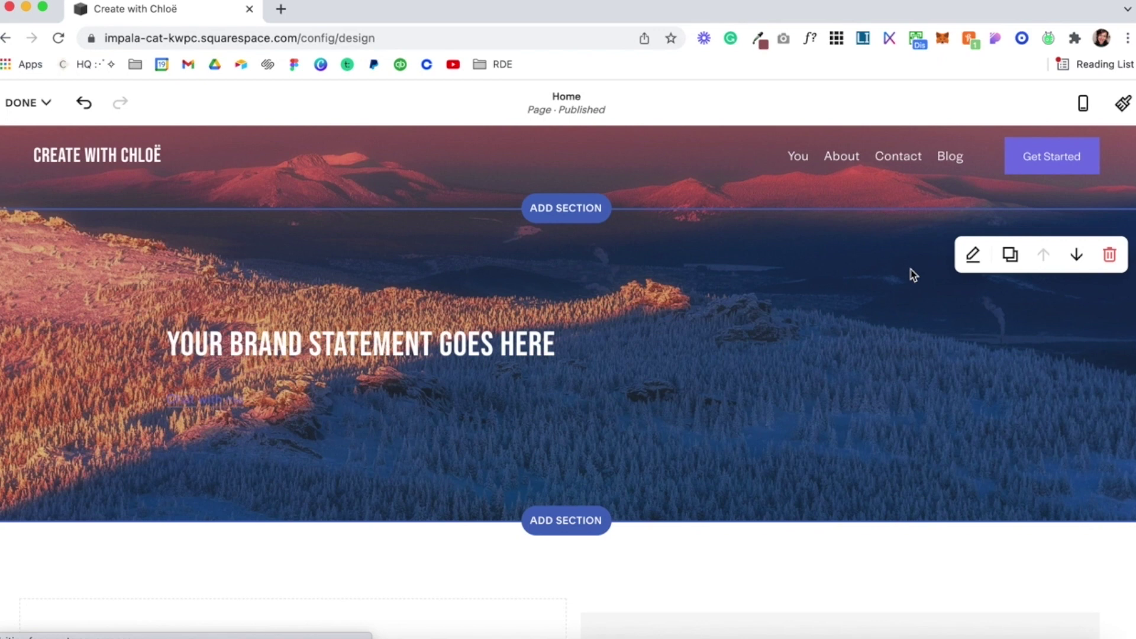
left_click(974, 256)
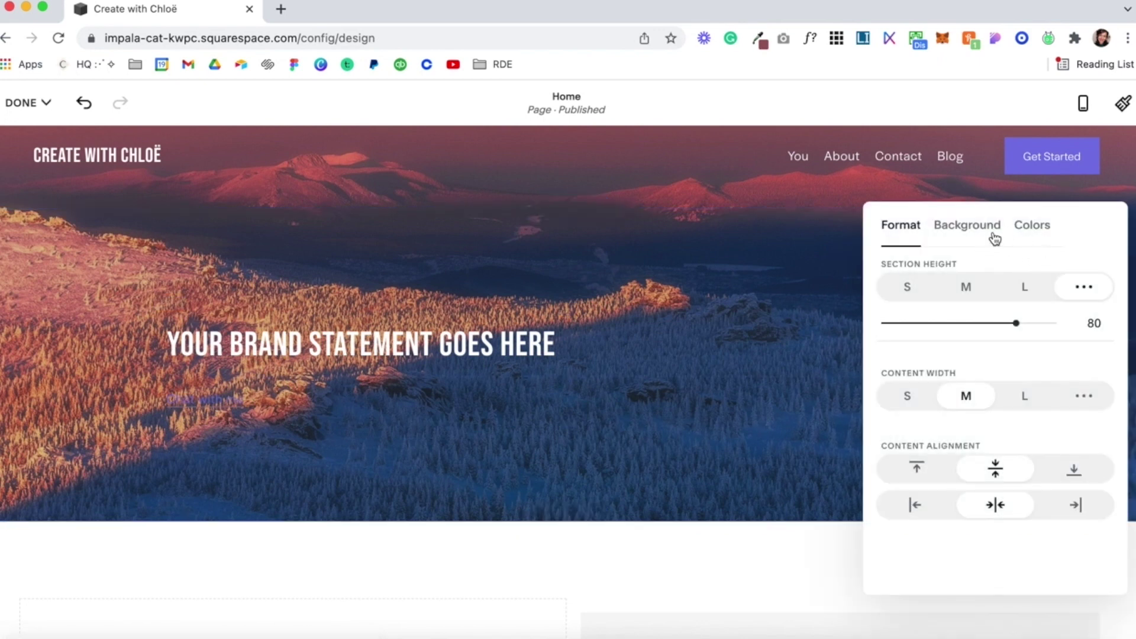
left_click(1029, 226)
scroll(999, 456, "down", 3)
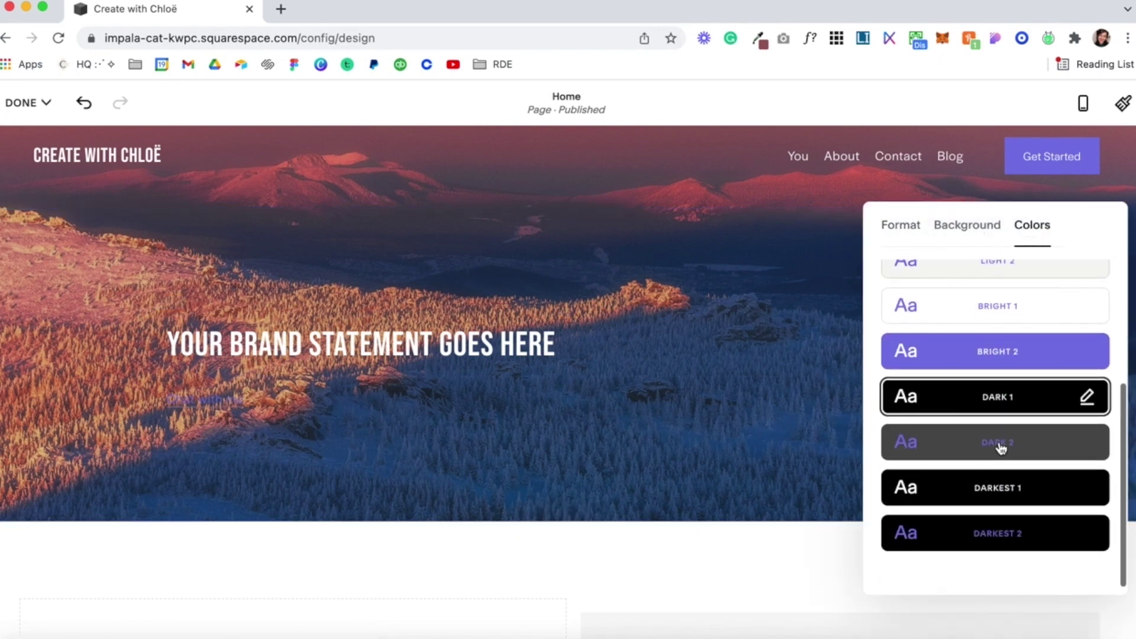
left_click(1006, 359)
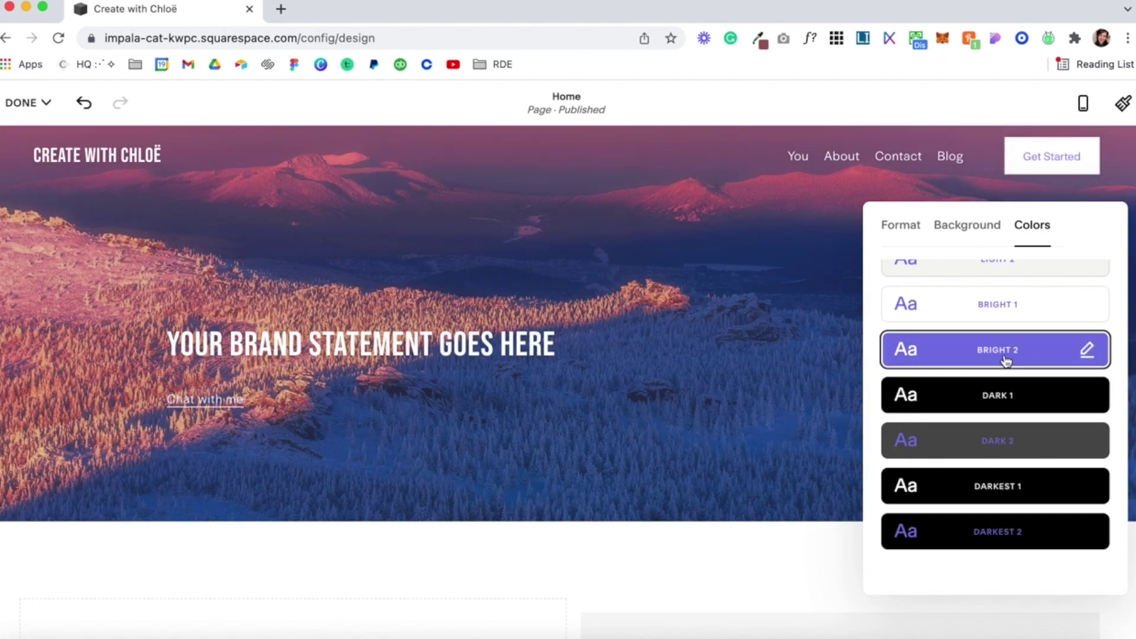
left_click(954, 490)
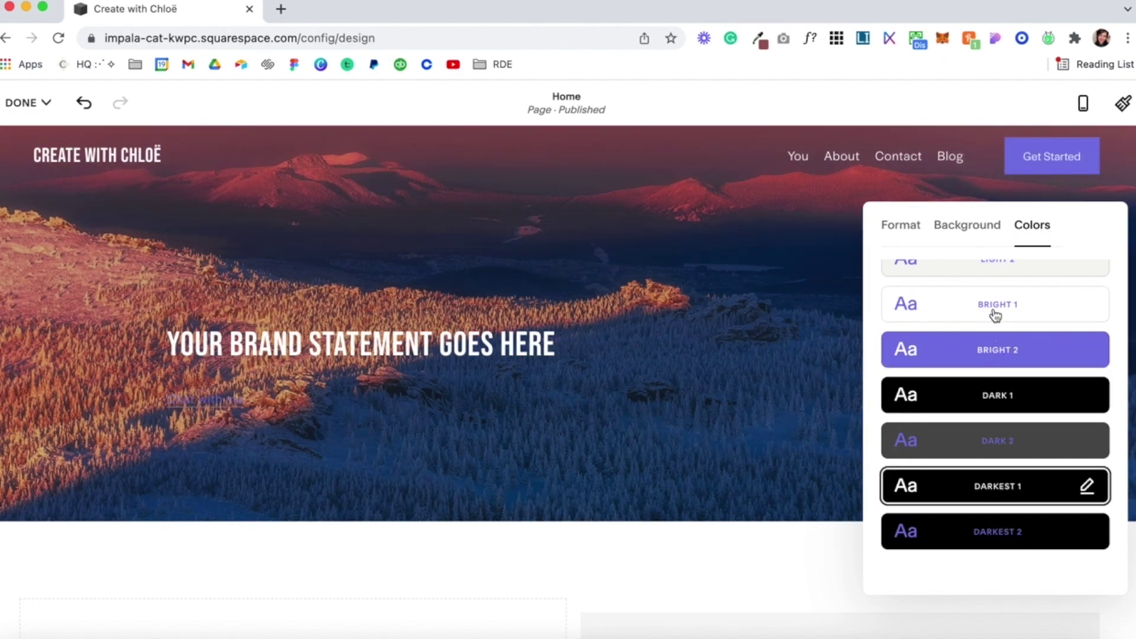
left_click(954, 311)
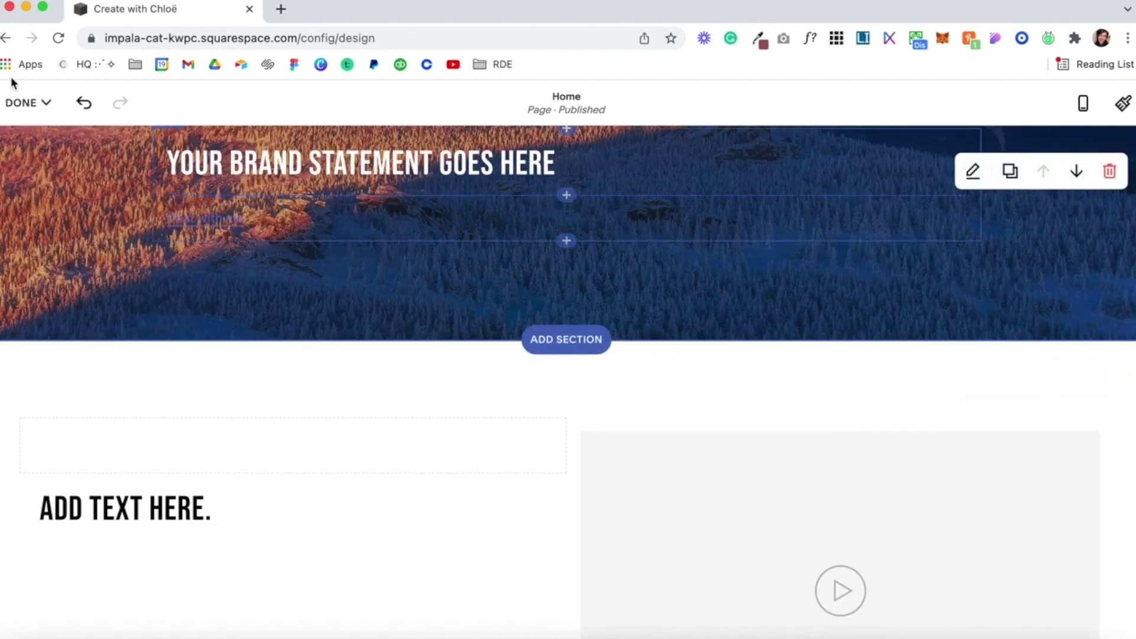
- Save the Home page changes and exit the page editor
left_click(24, 102)
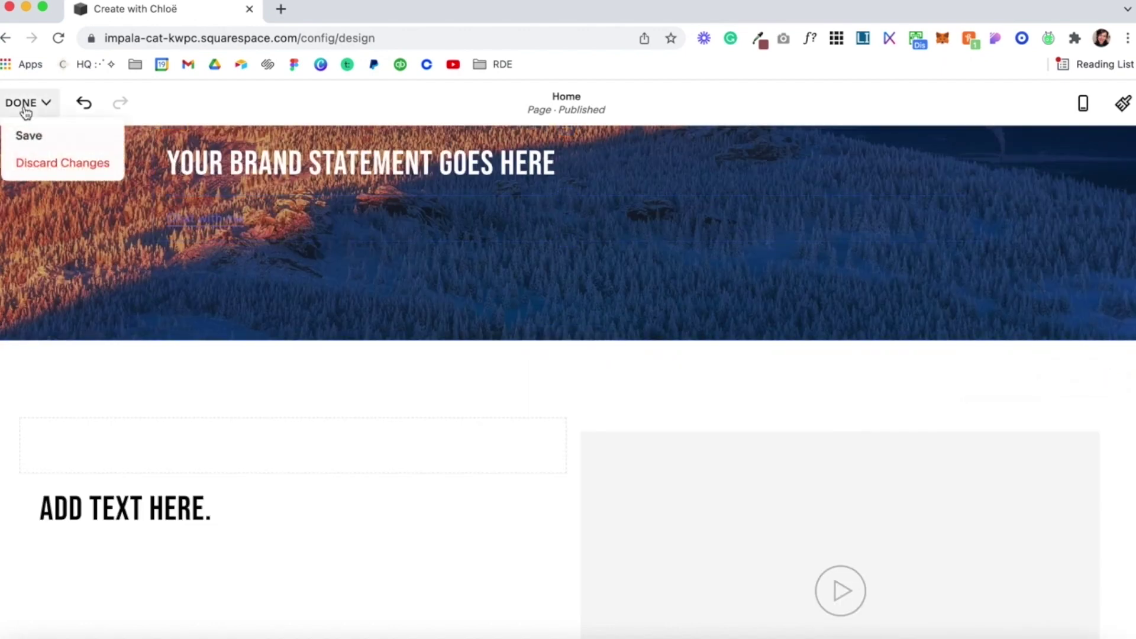
left_click(27, 139)
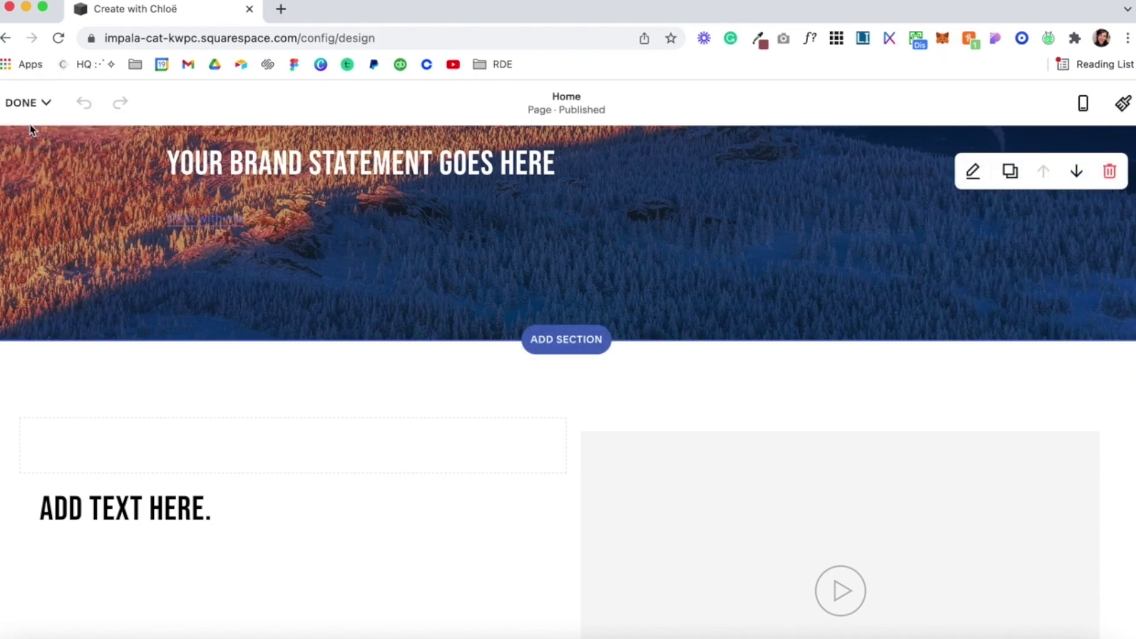
left_click(23, 103)
left_click(33, 136)
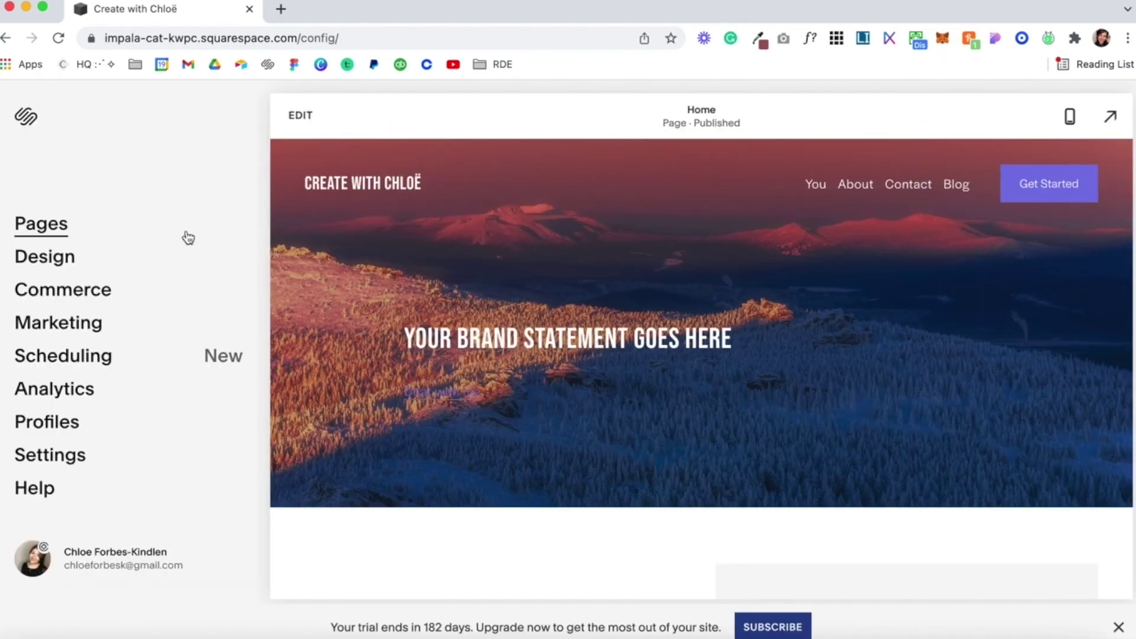
- Open the Get Started store page from the Not Linked pages to show its product list
left_click(188, 237)
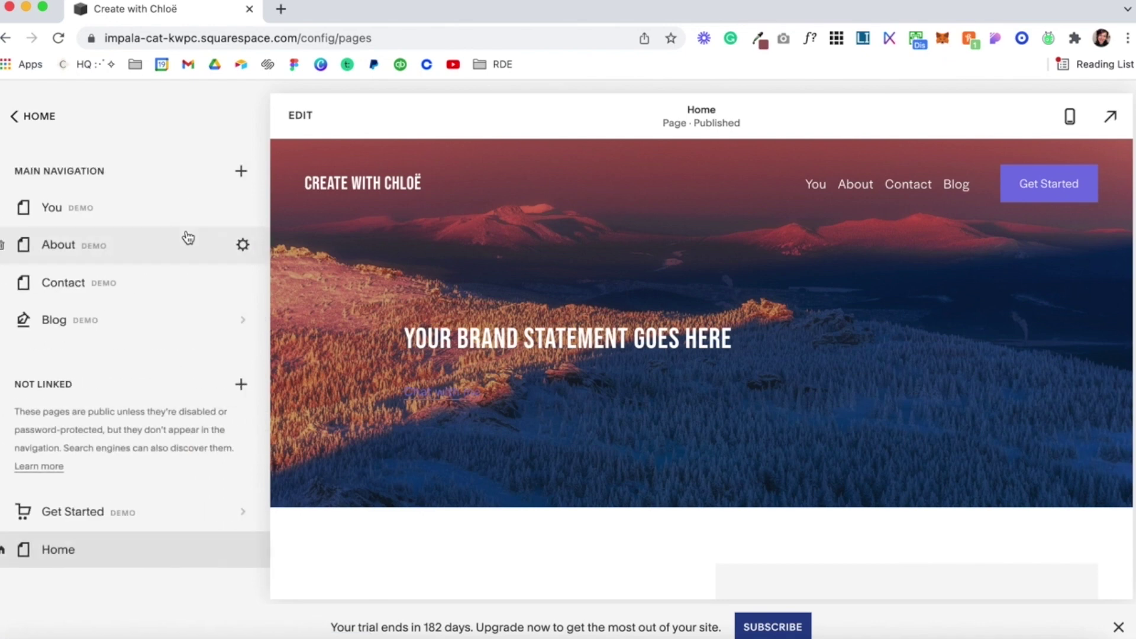
left_click(241, 385)
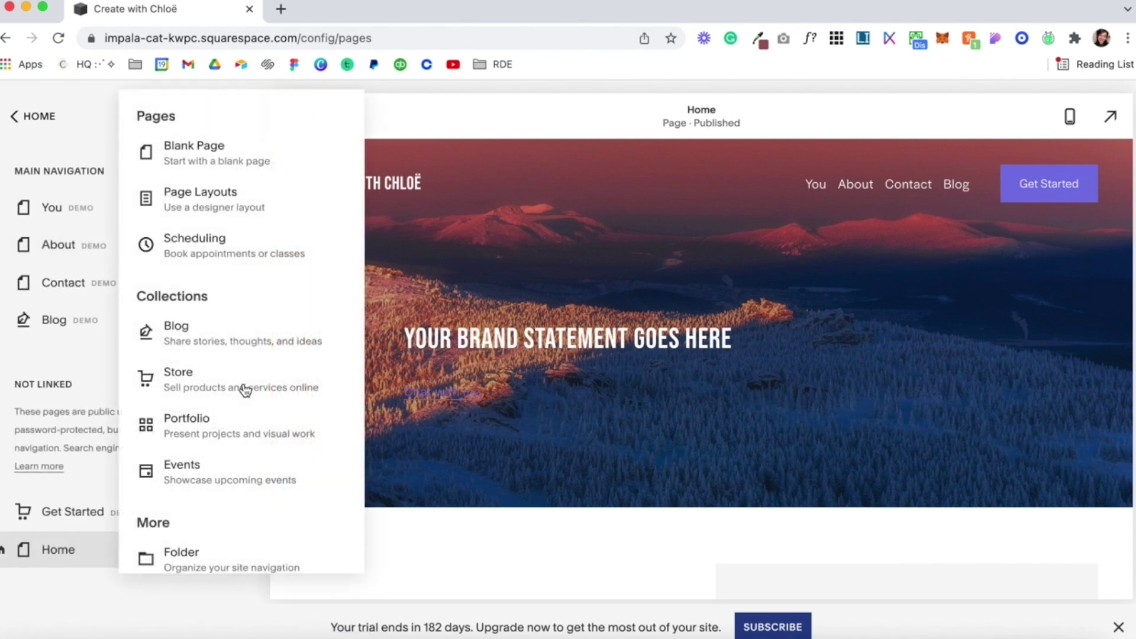
left_click(107, 500)
left_click(107, 516)
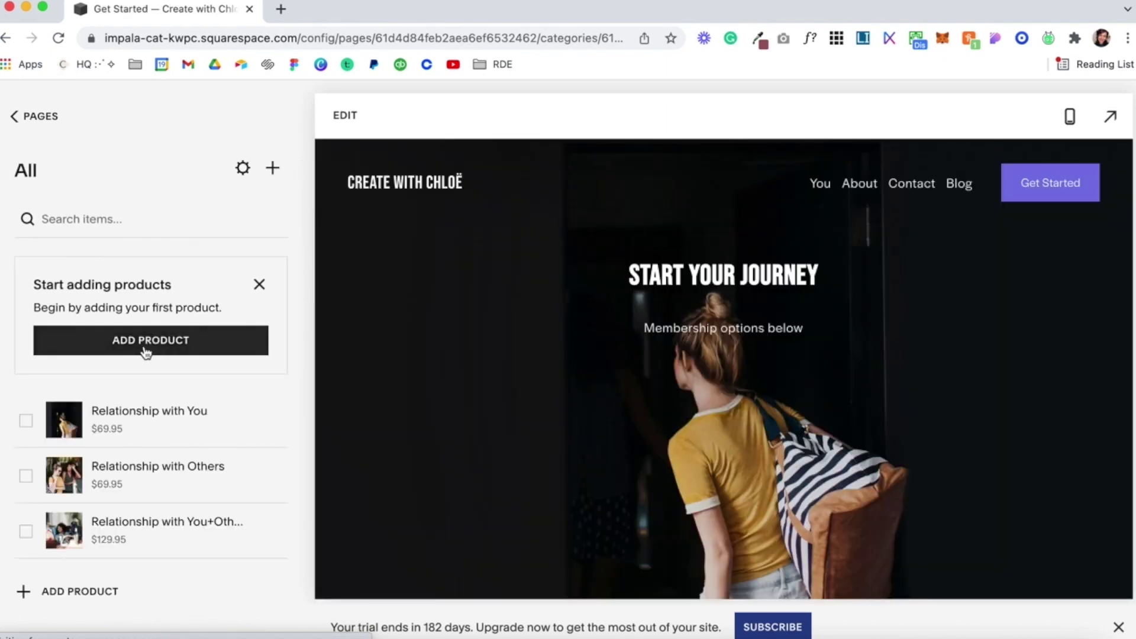
- Start a new digital product and examine its form sections from Details through Checkout
left_click(148, 349)
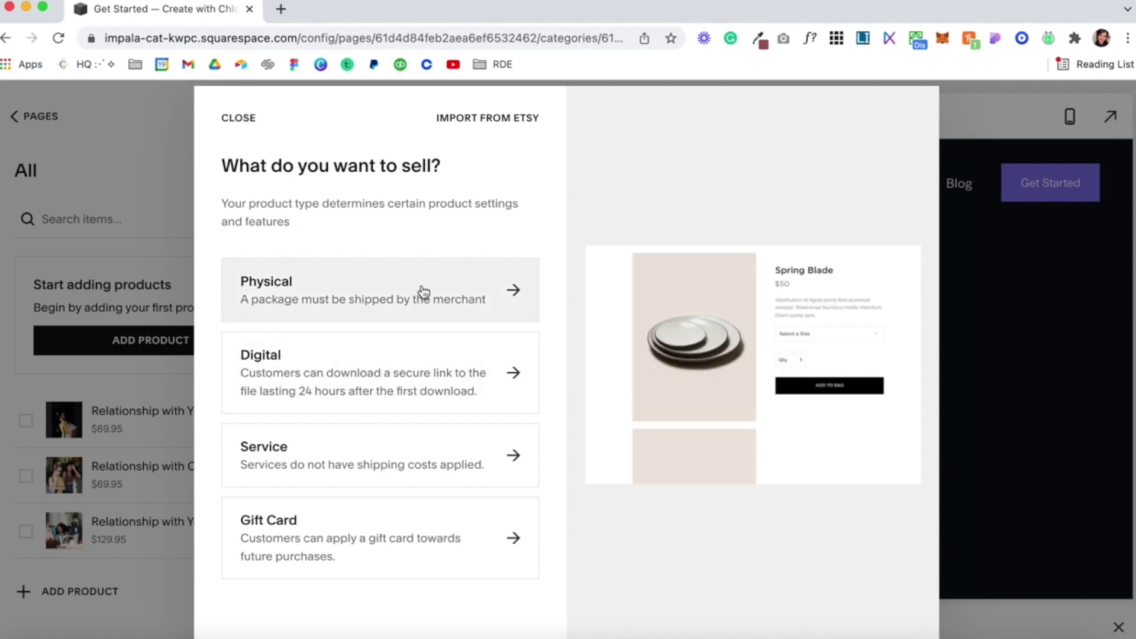
left_click(425, 382)
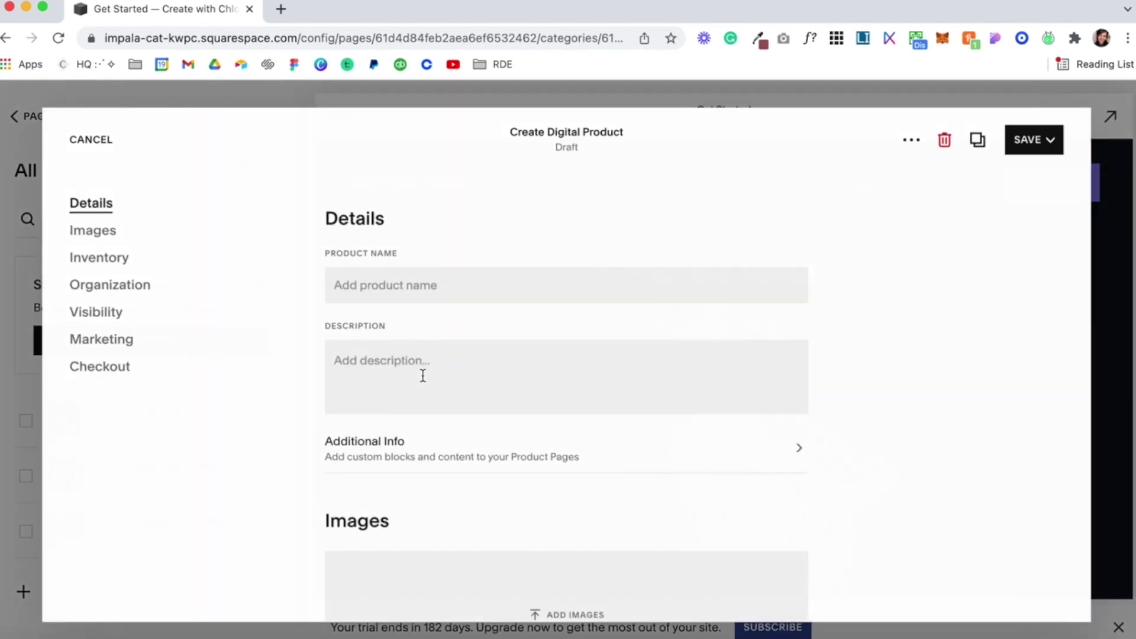
scroll(545, 380, "down", 3)
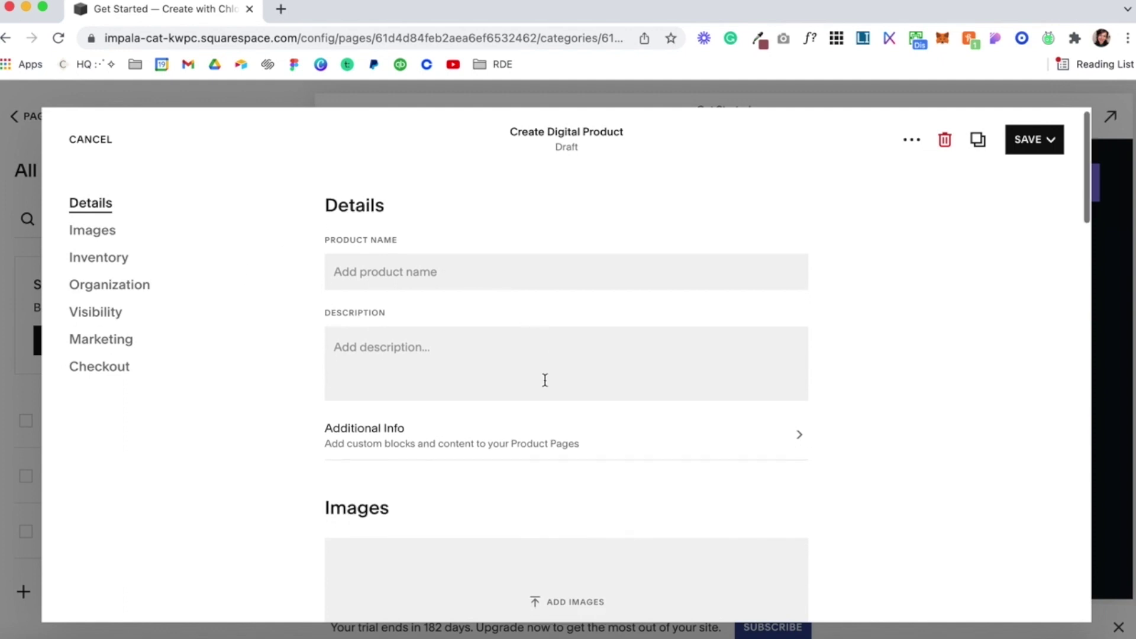
scroll(545, 385, "up", 3)
scroll(546, 387, "down", 7)
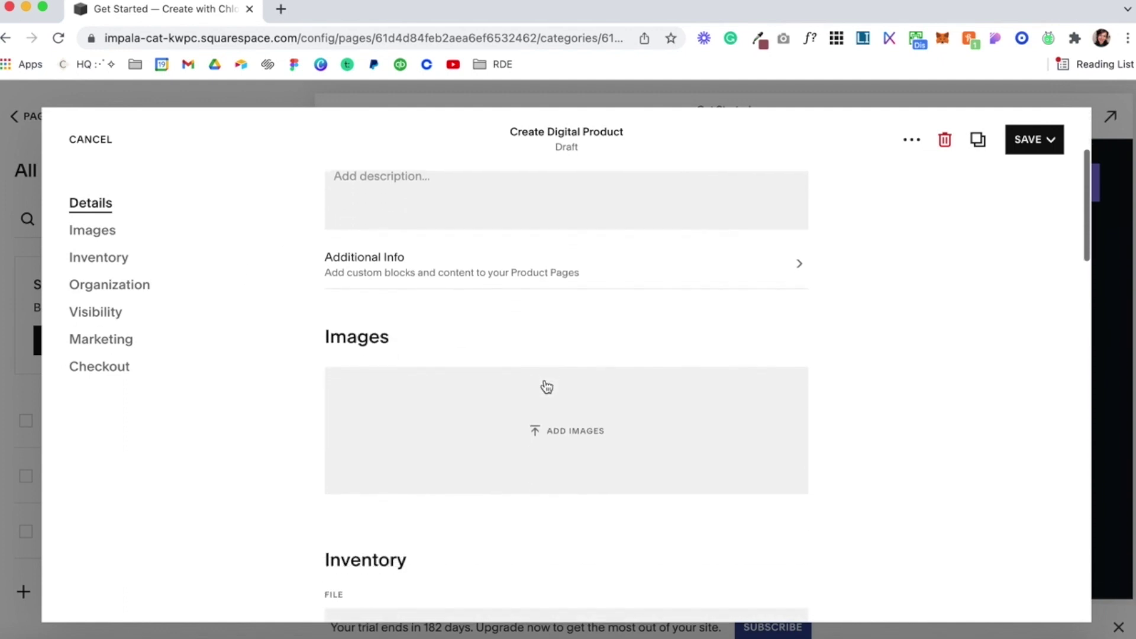
scroll(545, 396, "down", 4)
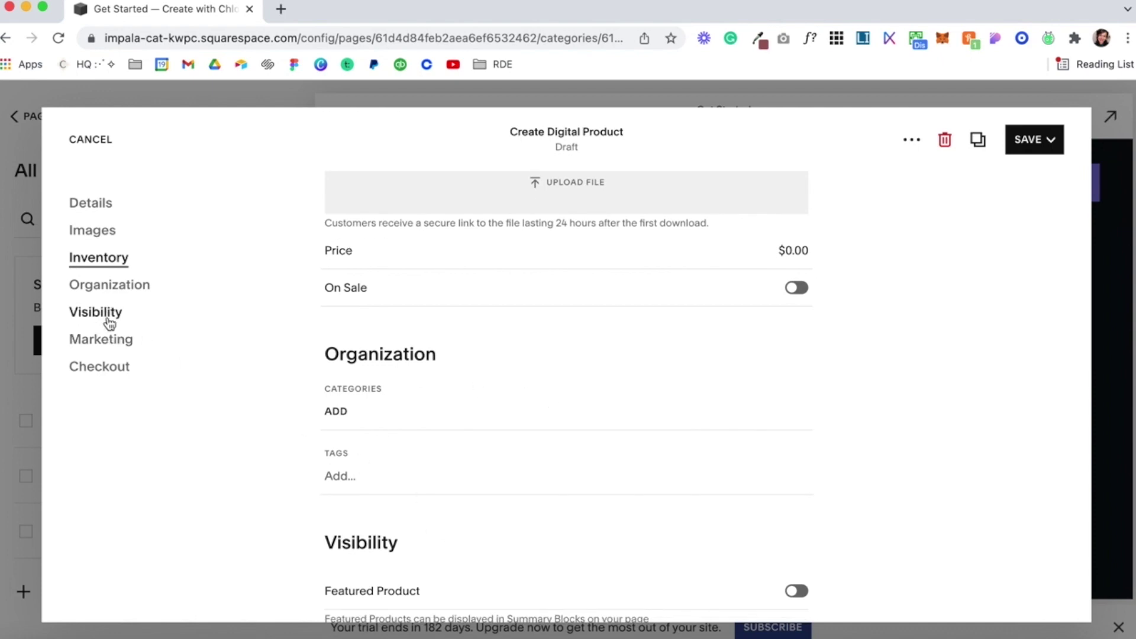
scroll(548, 484, "down", 10)
scroll(548, 484, "down", 6)
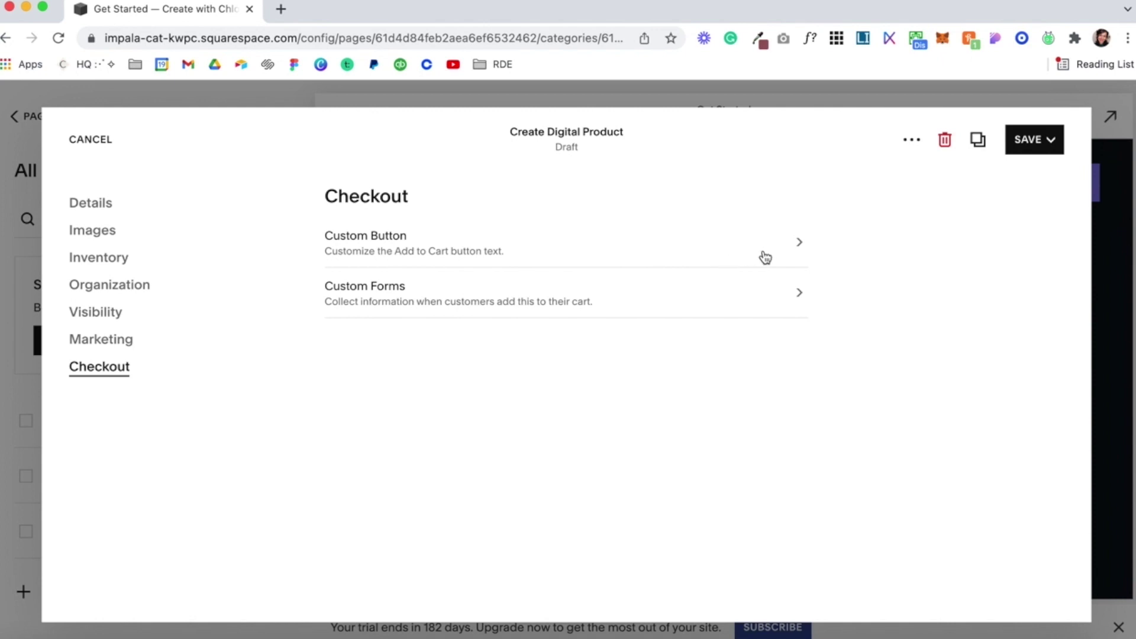
- Cancel the digital product draft and return to the main site menu
left_click(1044, 151)
left_click(98, 142)
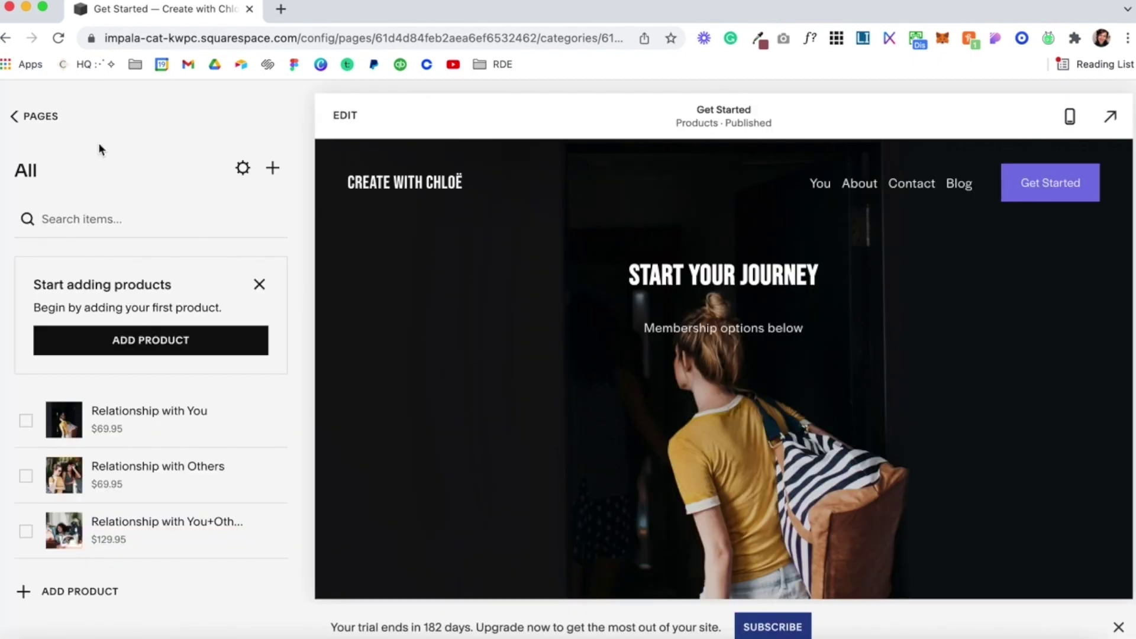
left_click(28, 117)
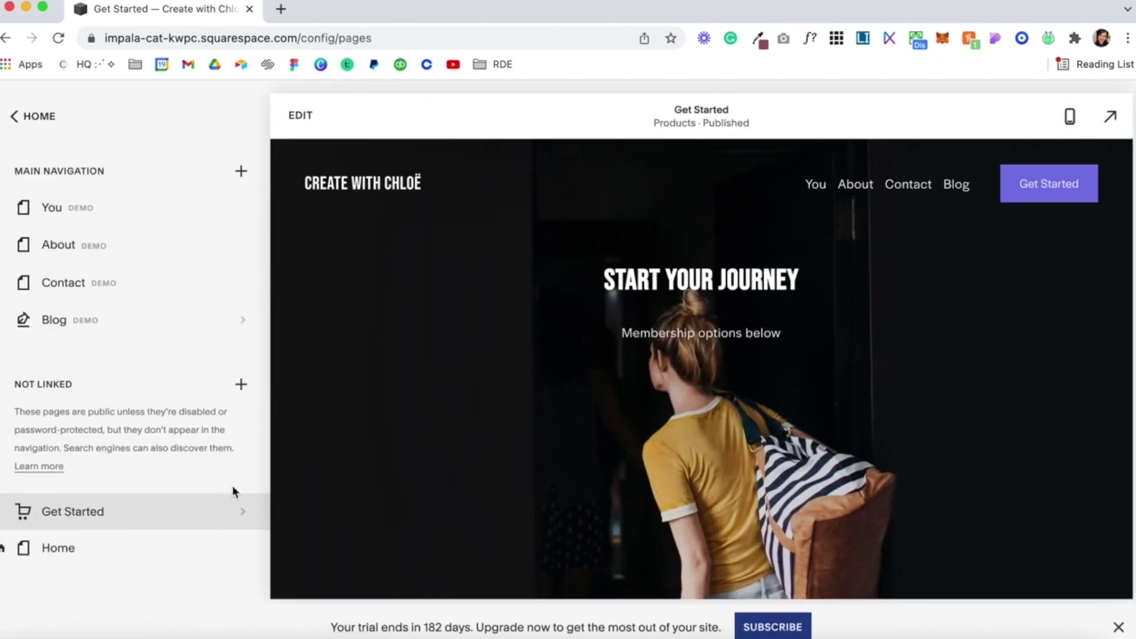
left_click(29, 116)
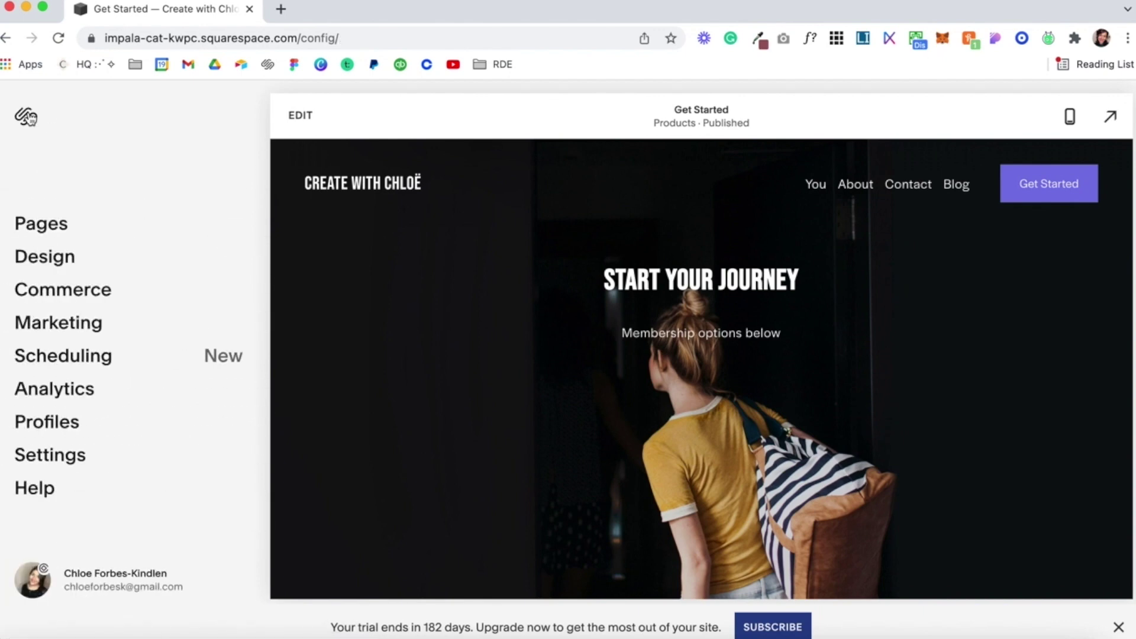
- Review the Commerce section's options, from Orders and selling tools through notifications to the payment, checkout and tax setup entries
left_click(83, 291)
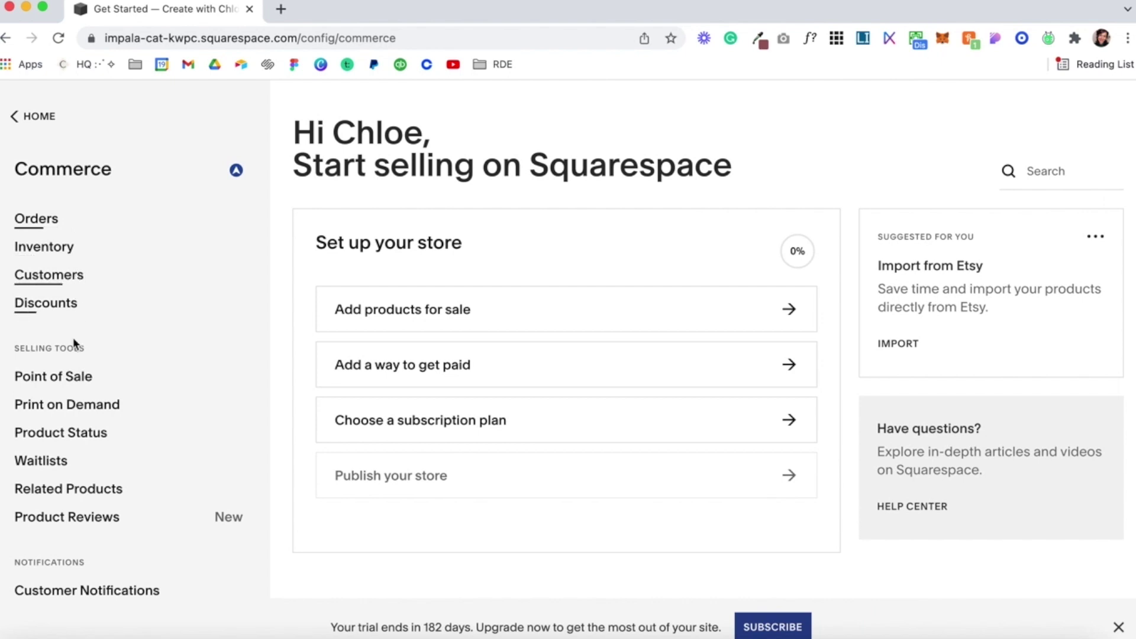
scroll(76, 393, "down", 3)
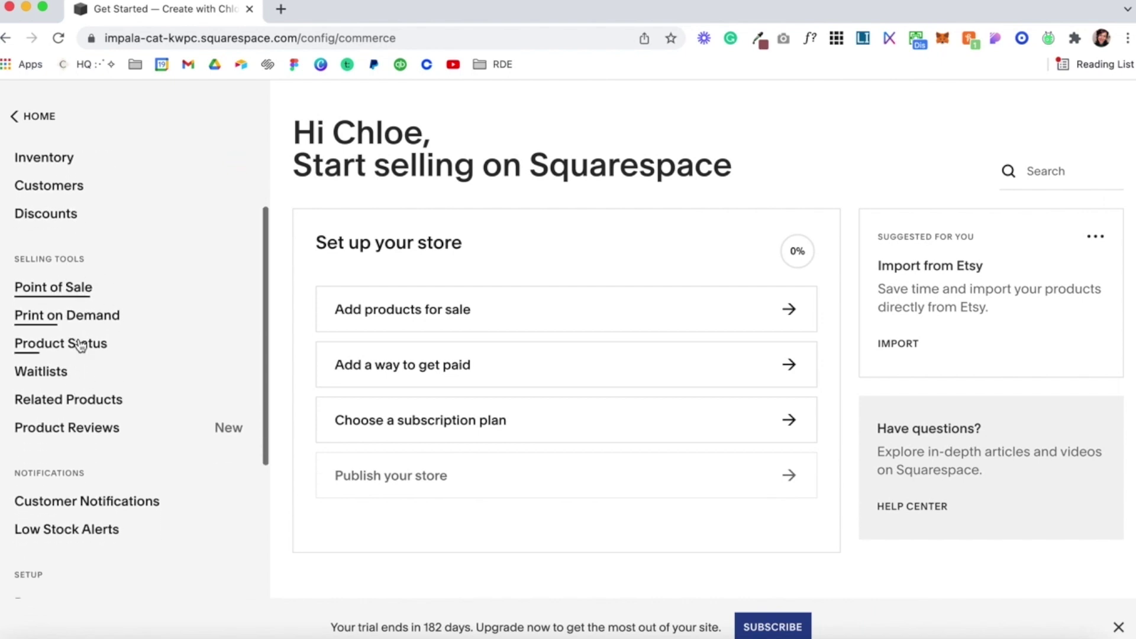
scroll(72, 374, "down", 5)
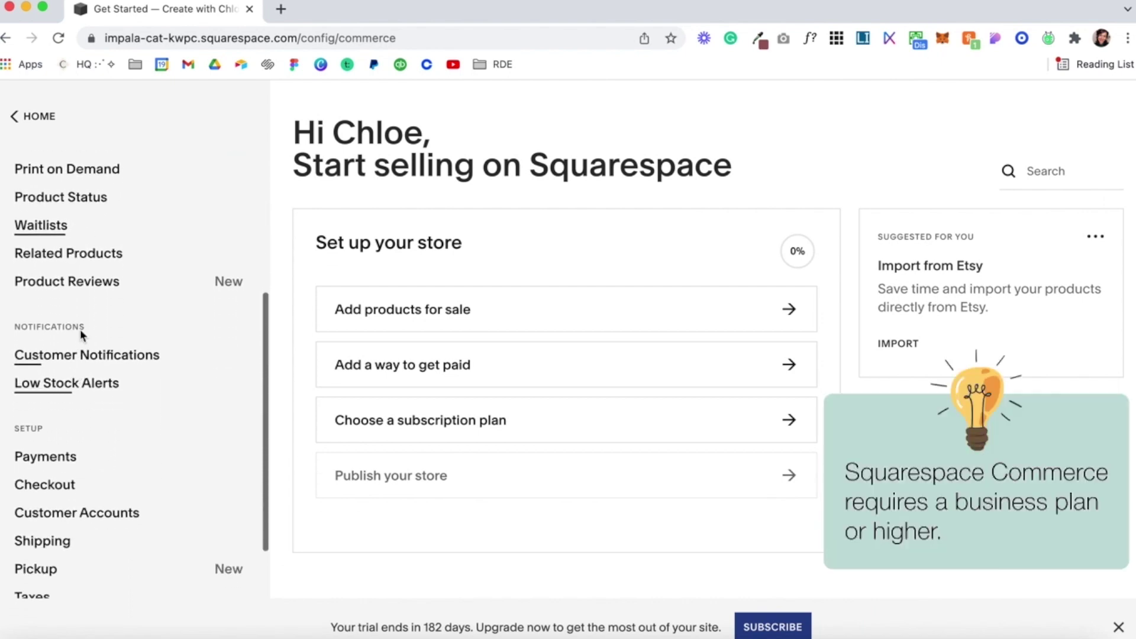
scroll(83, 361, "down", 2)
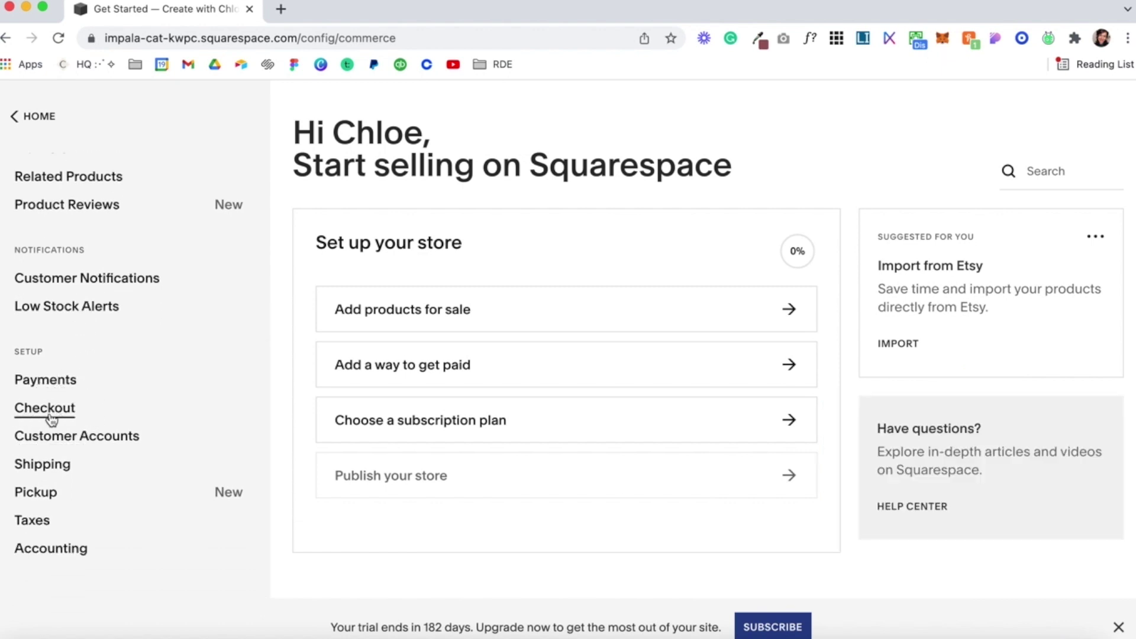
- View the Email Campaigns overview and its sending checklist in the Marketing section, dismissing the introduction, and return to Marketing
left_click(86, 325)
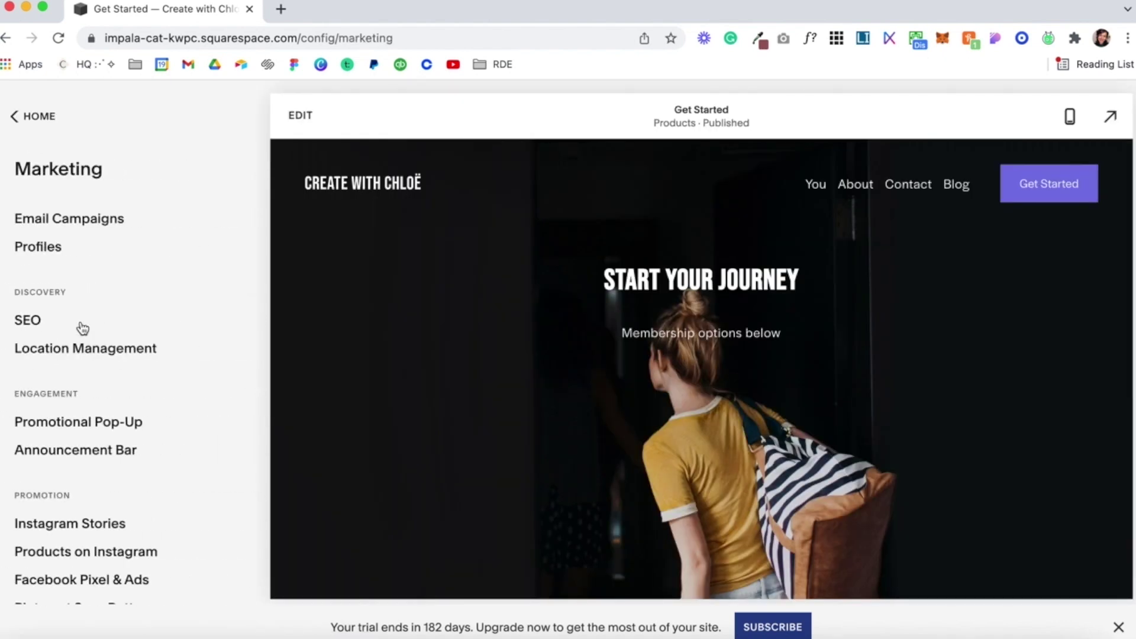
left_click(96, 220)
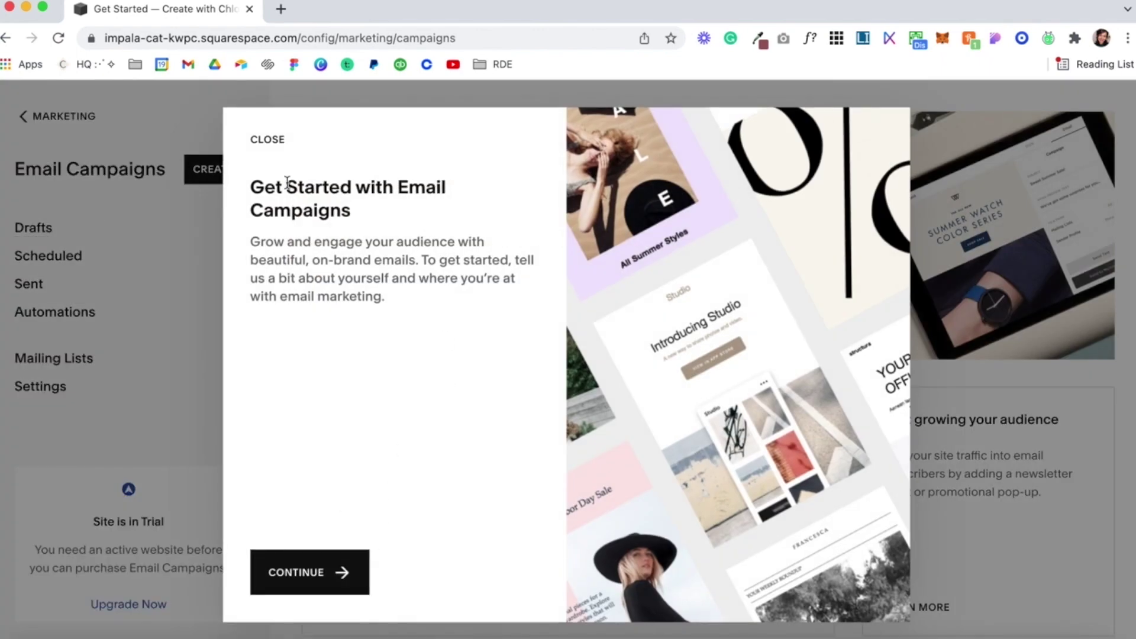
left_click(267, 140)
scroll(549, 383, "down", 5)
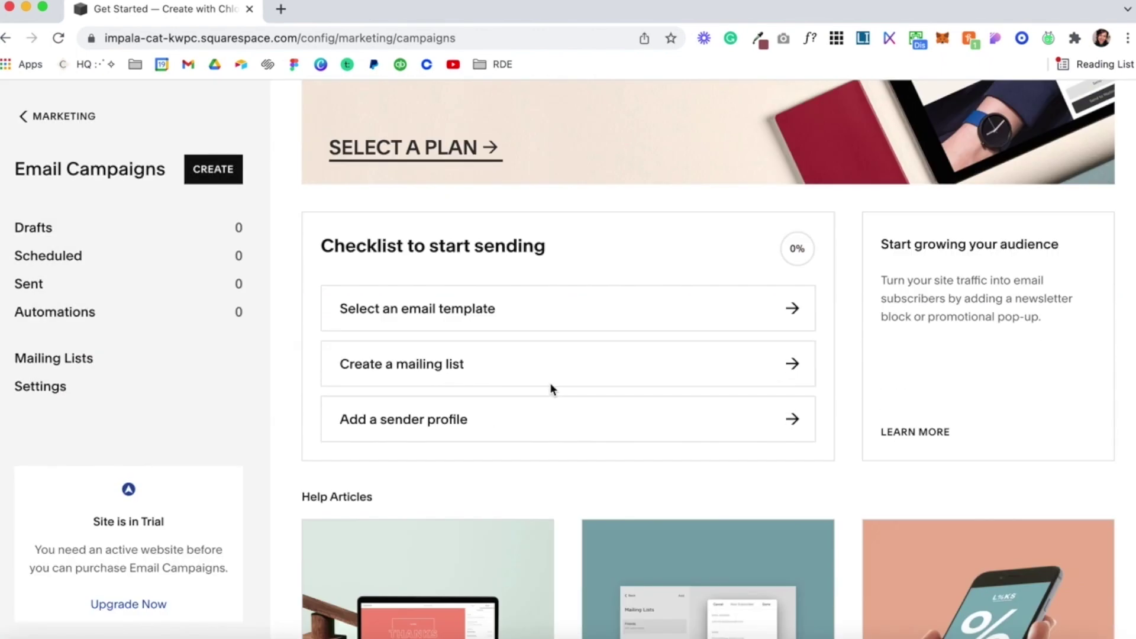
scroll(550, 382, "up", 4)
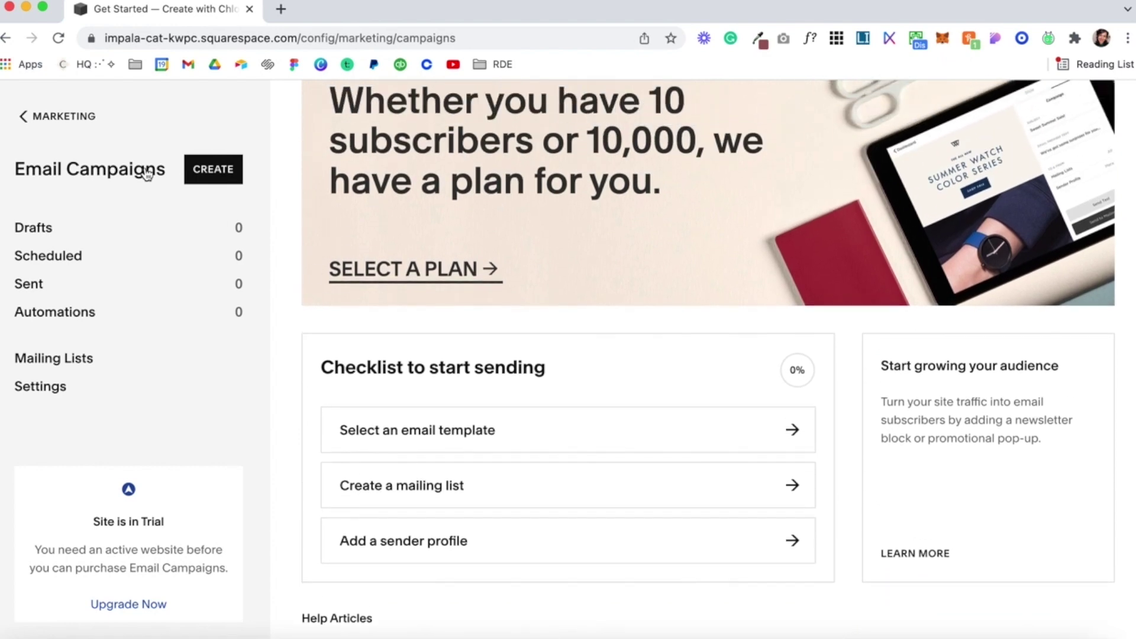
left_click(23, 116)
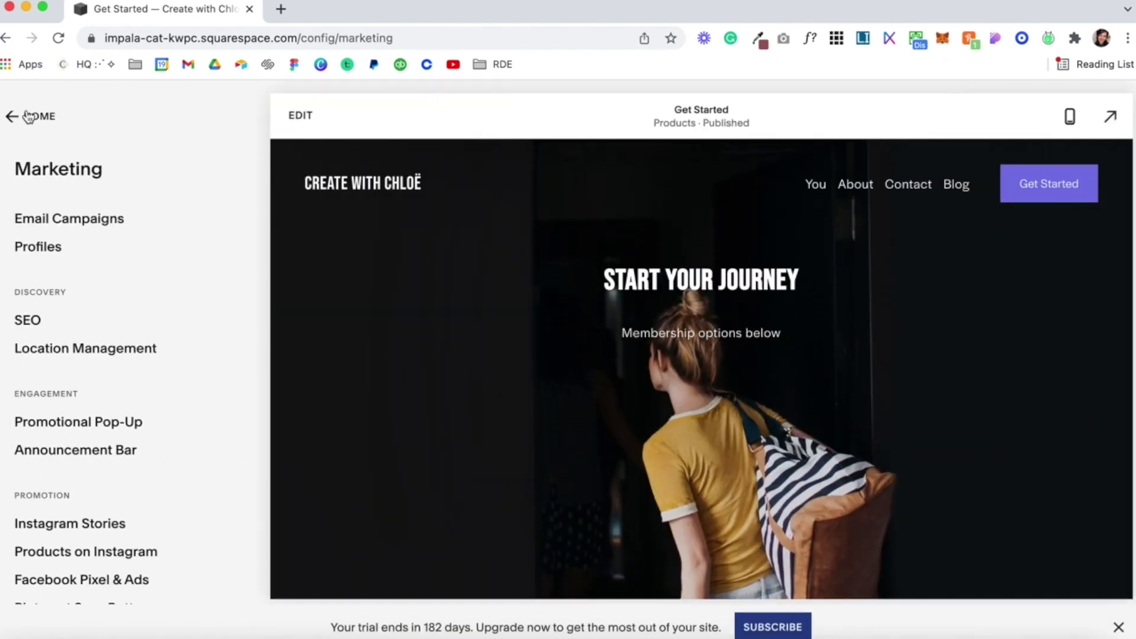
- Check the Promotional Pop-Up, Announcement Bar and promotion entries in Marketing, and return to the main site menu
scroll(105, 260, "down", 2)
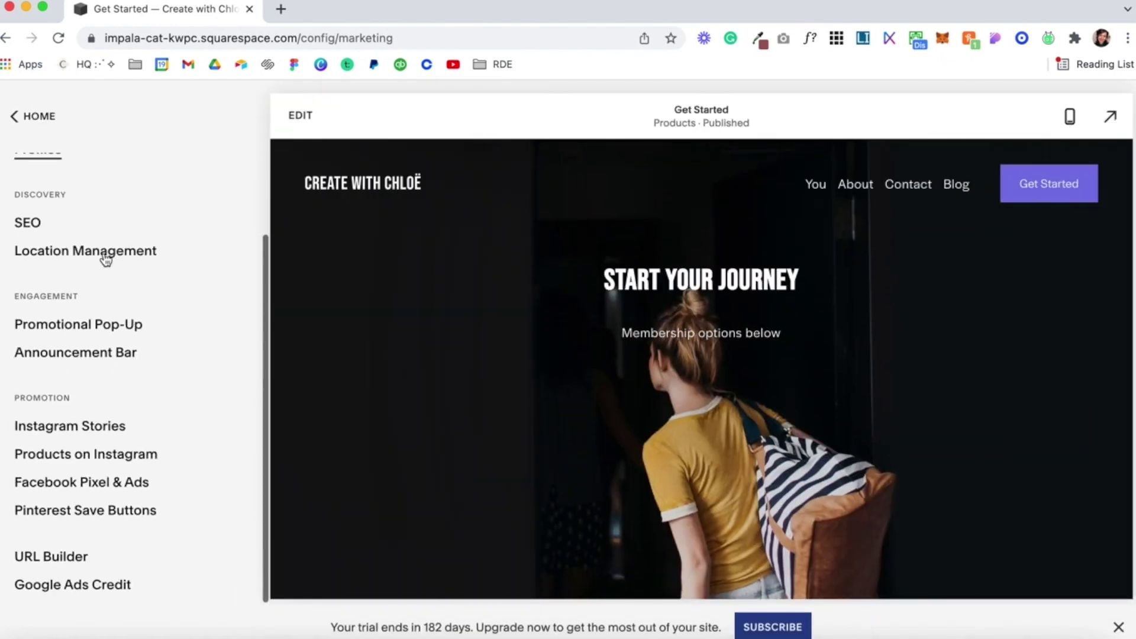
left_click(95, 335)
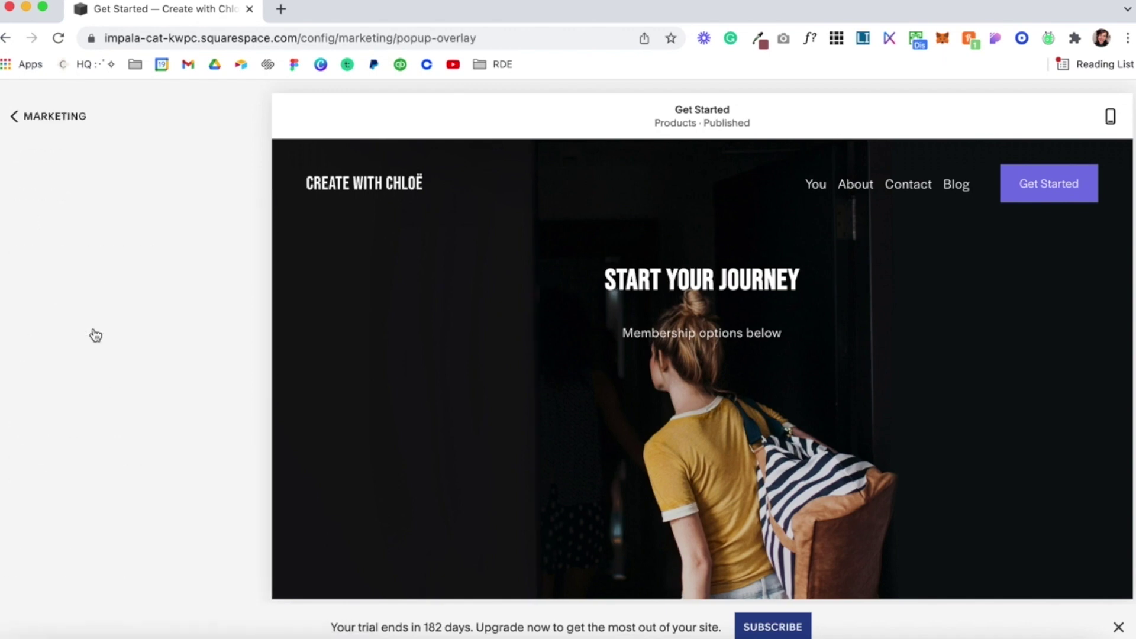
left_click(31, 118)
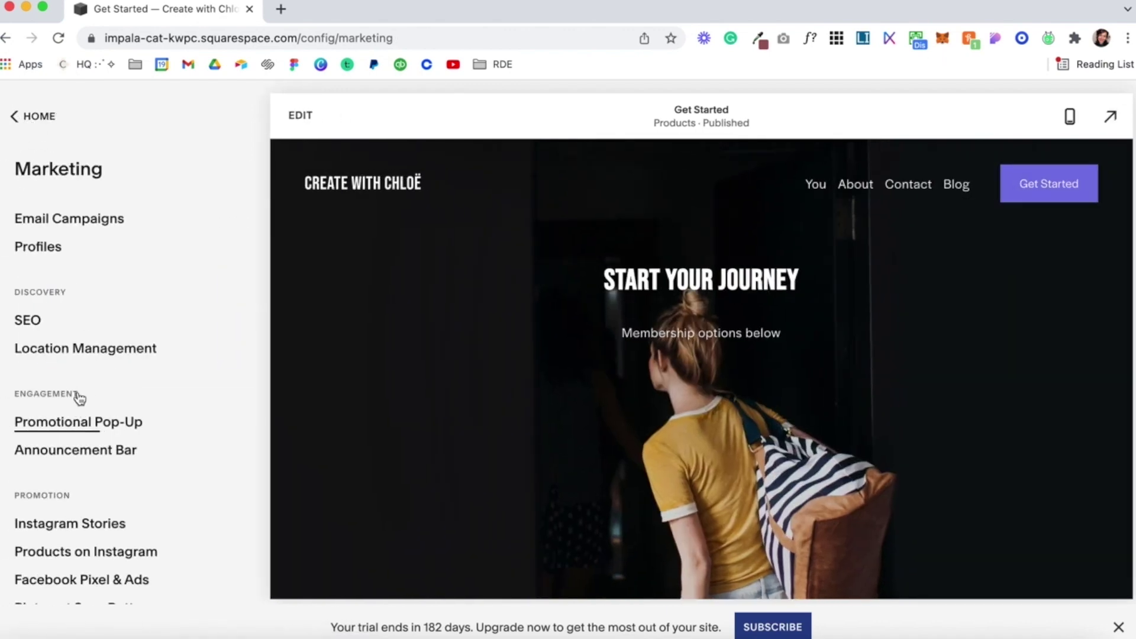
left_click(81, 450)
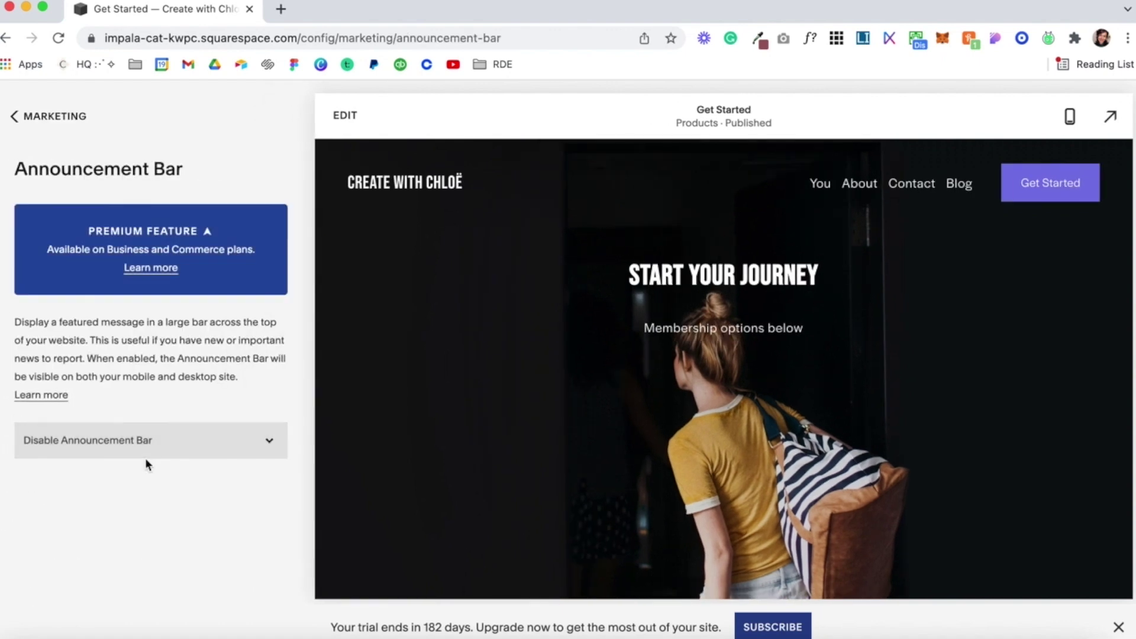
left_click(30, 122)
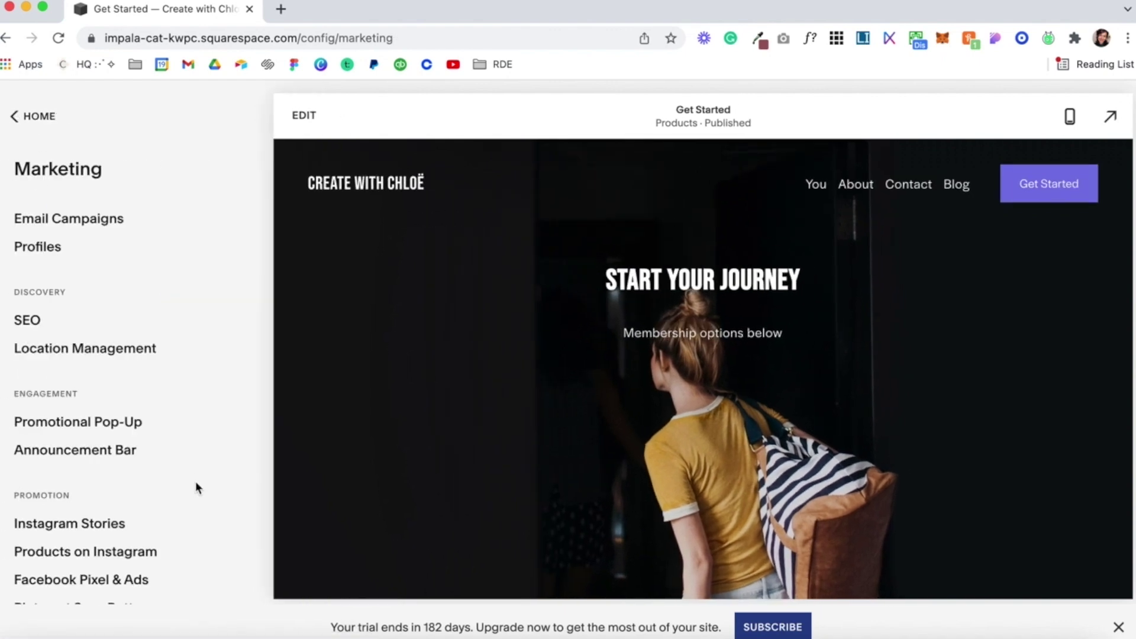
scroll(195, 481, "down", 5)
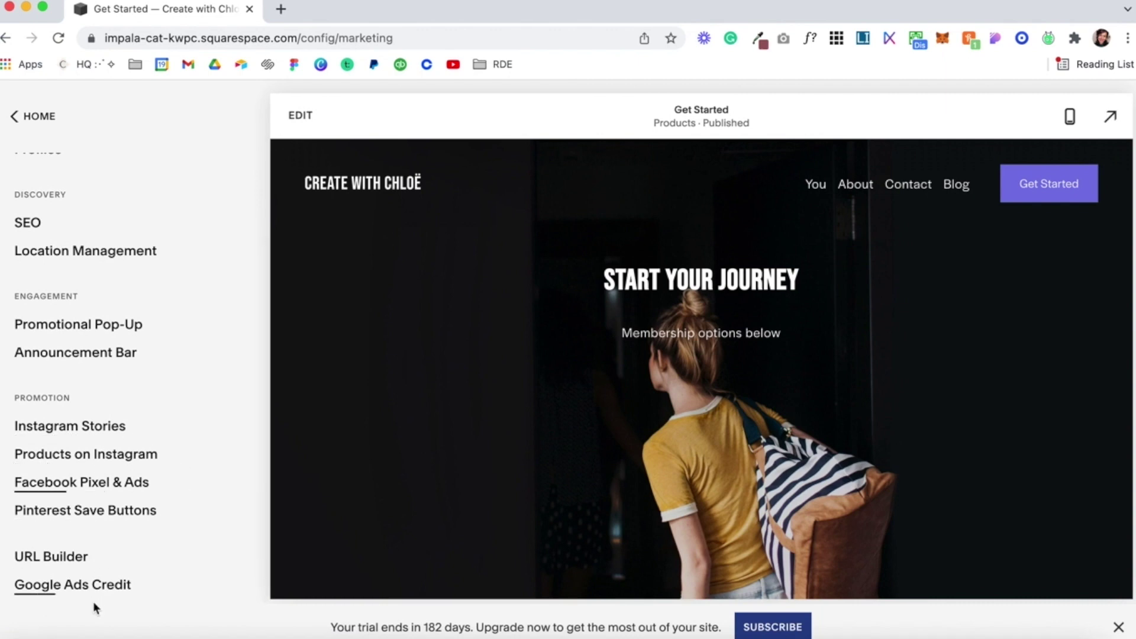
left_click(34, 124)
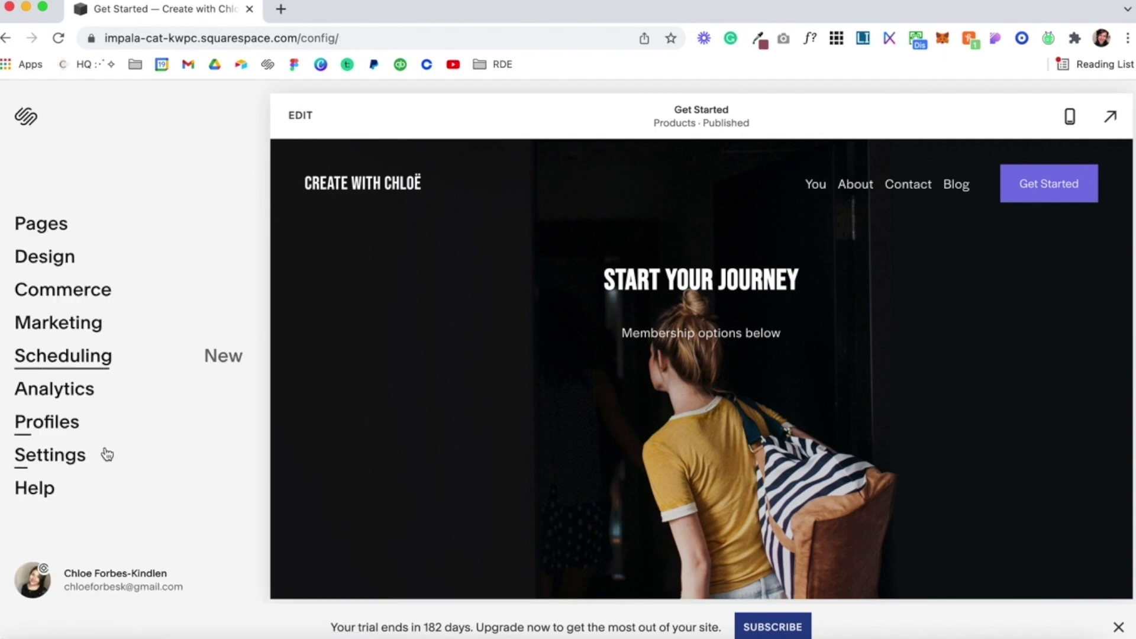
- Open the subscription plans from the site settings and compare the core and commerce features of all four plans
left_click(83, 460)
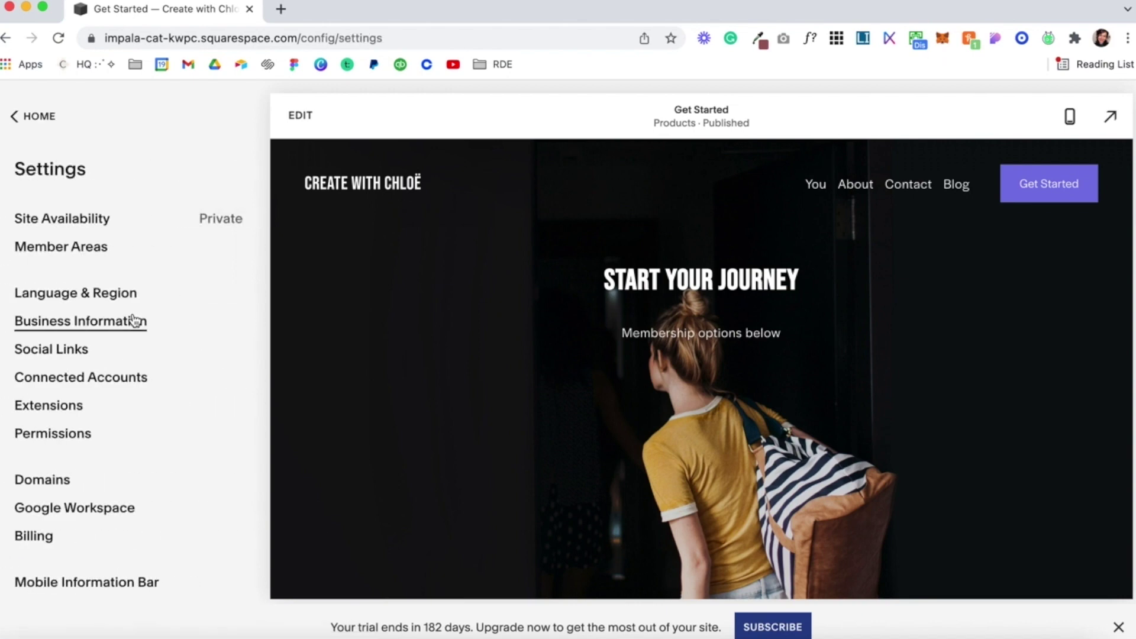
left_click(763, 629)
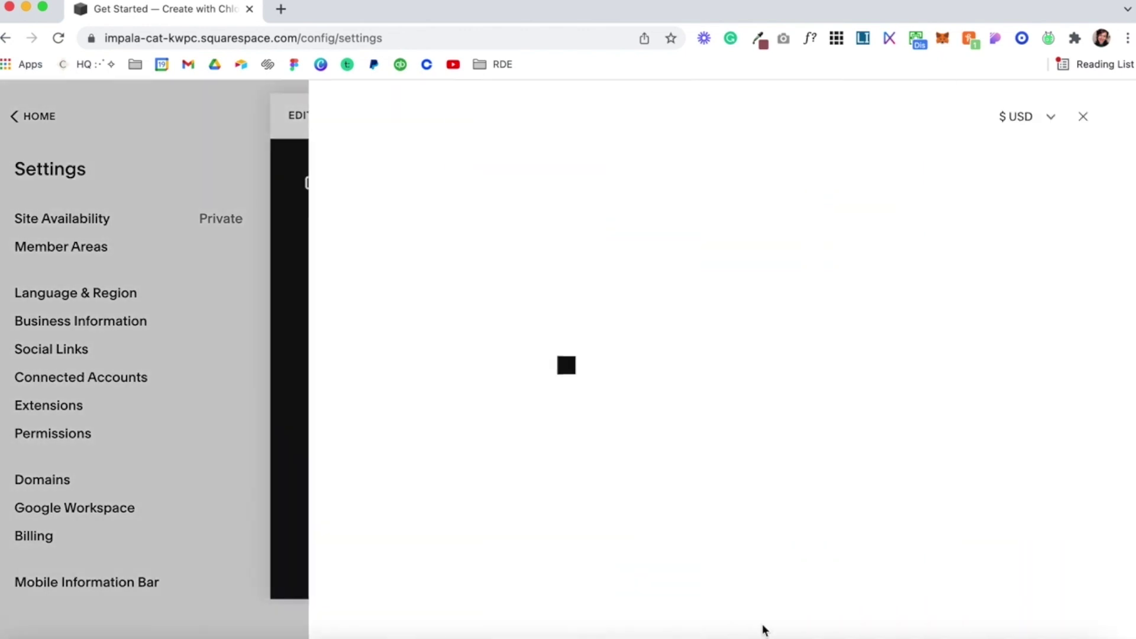
scroll(716, 473, "down", 5)
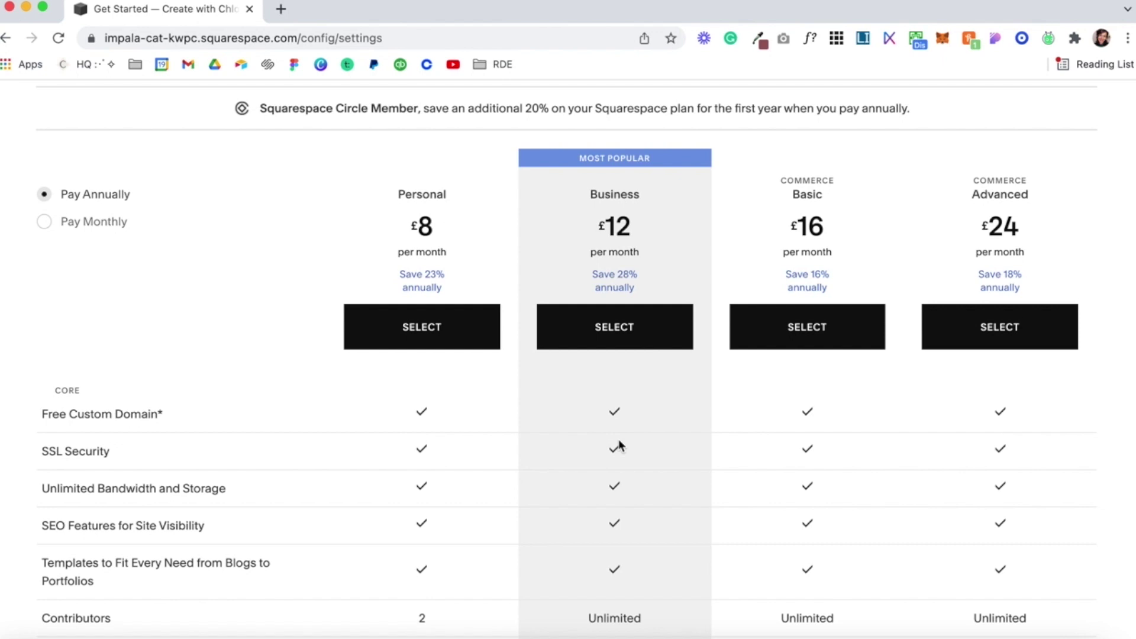
scroll(620, 445, "down", 2)
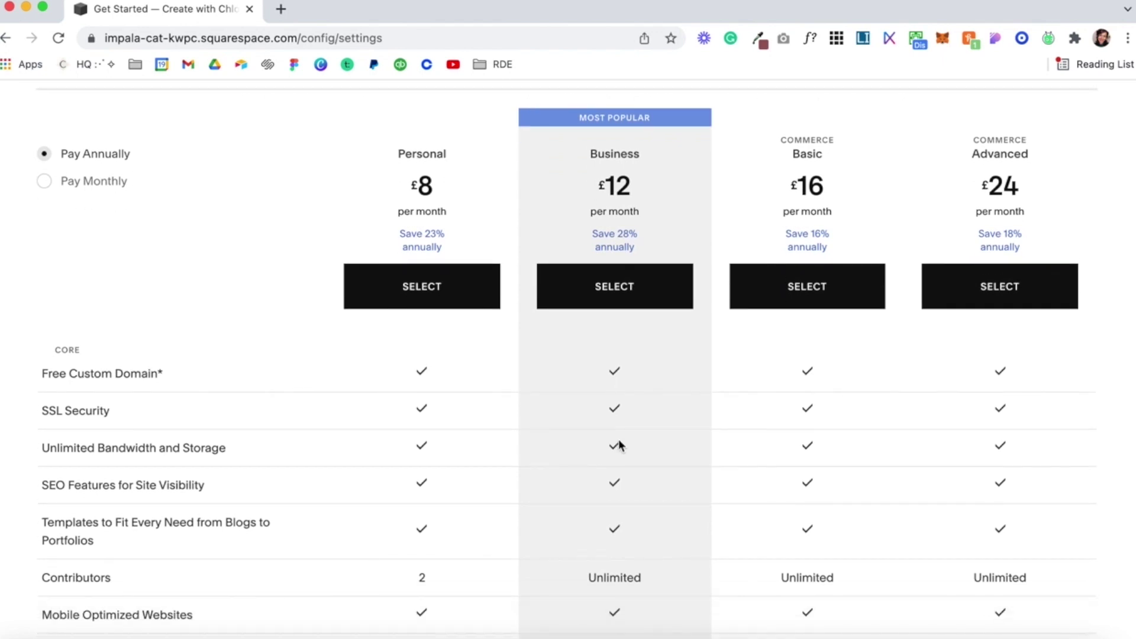
scroll(620, 445, "down", 2)
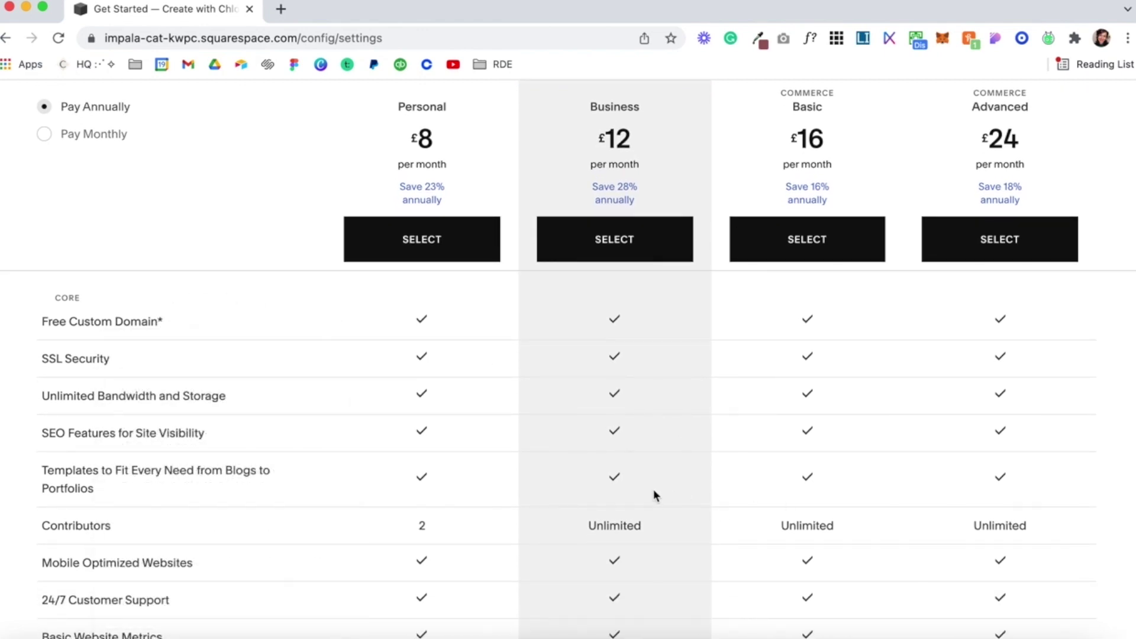
scroll(653, 491, "down", 5)
scroll(653, 491, "down", 4)
mouse_move(150, 444)
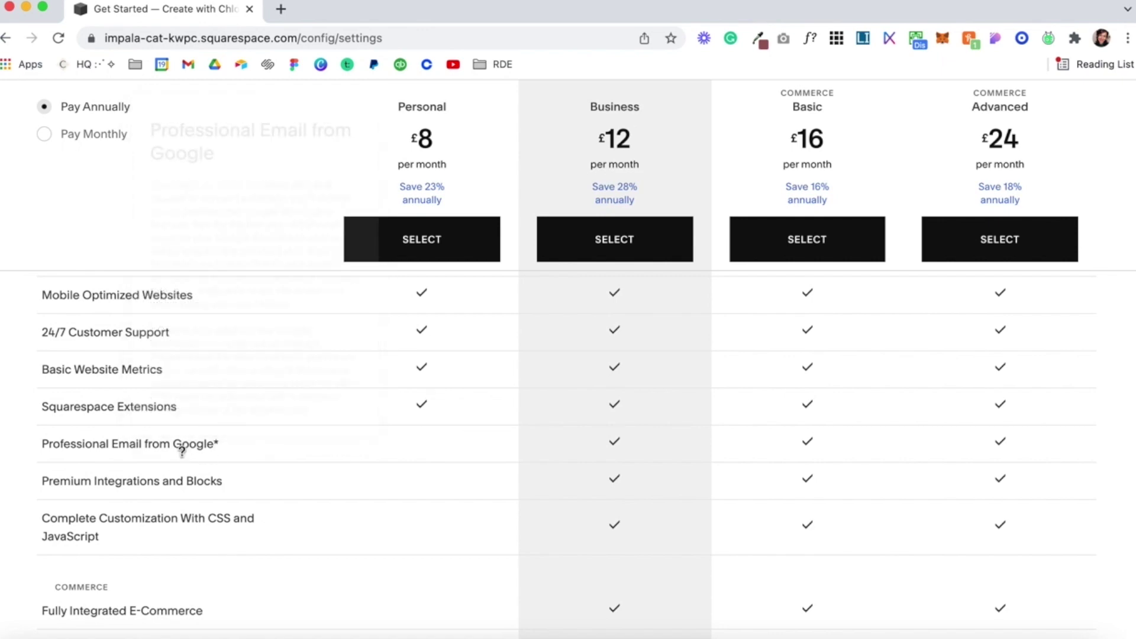
scroll(525, 442, "down", 6)
scroll(526, 442, "up", 12)
scroll(525, 437, "up", 5)
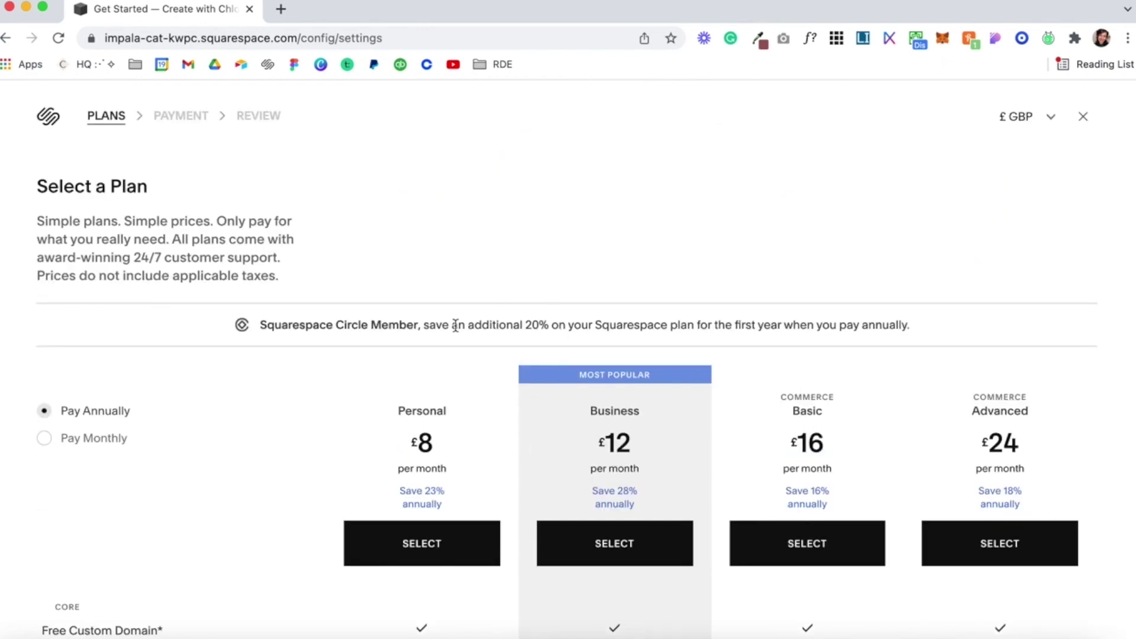
- Check the Business plan's annual price and saving, and leave the plan selection for the main site menu
scroll(597, 482, "down", 2)
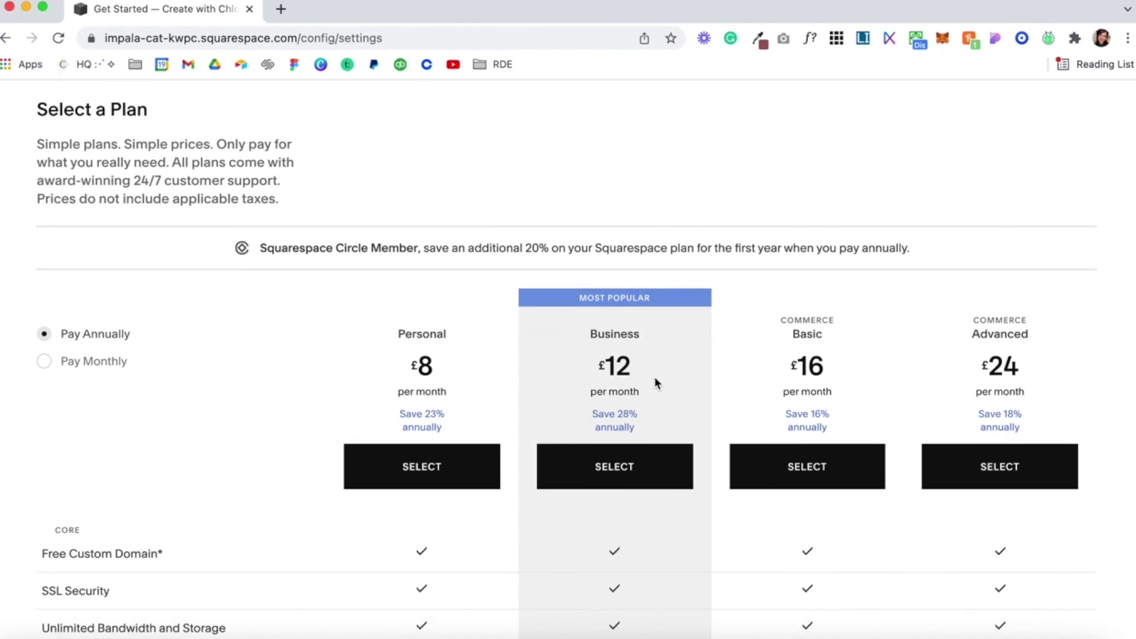
left_click_drag(641, 420, 642, 424)
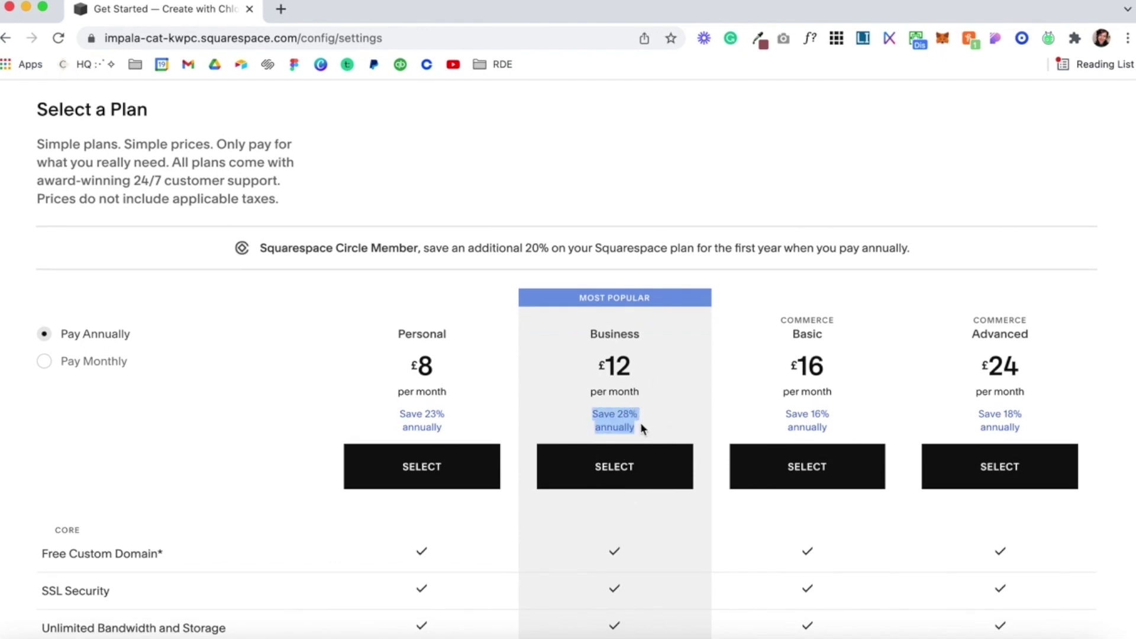
left_click(638, 529)
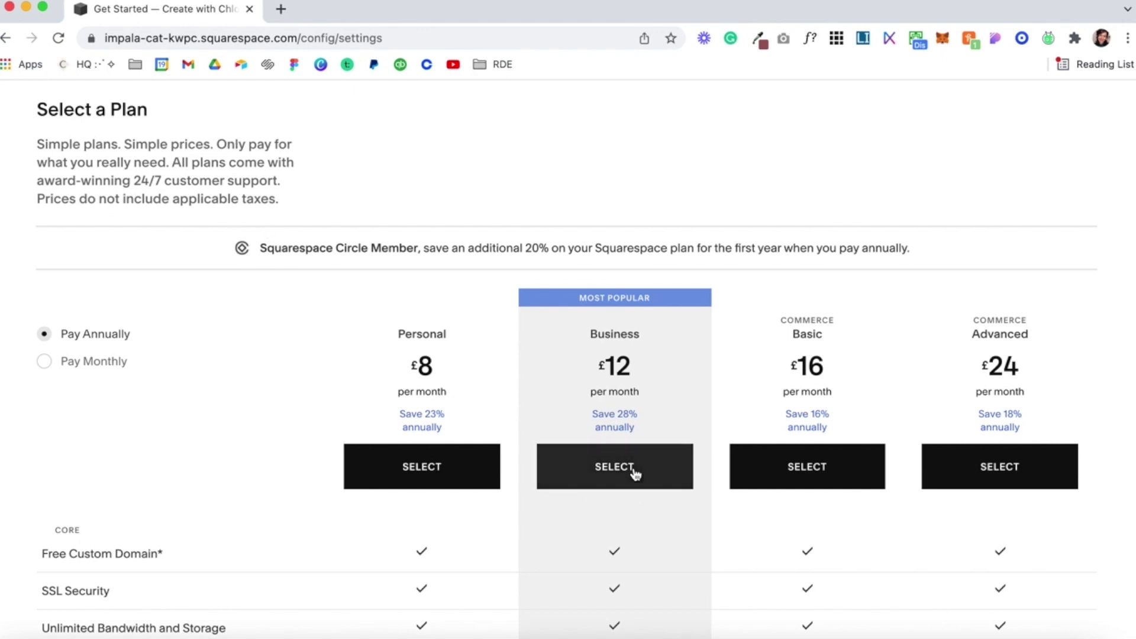
left_click(7, 39)
left_click(7, 39)
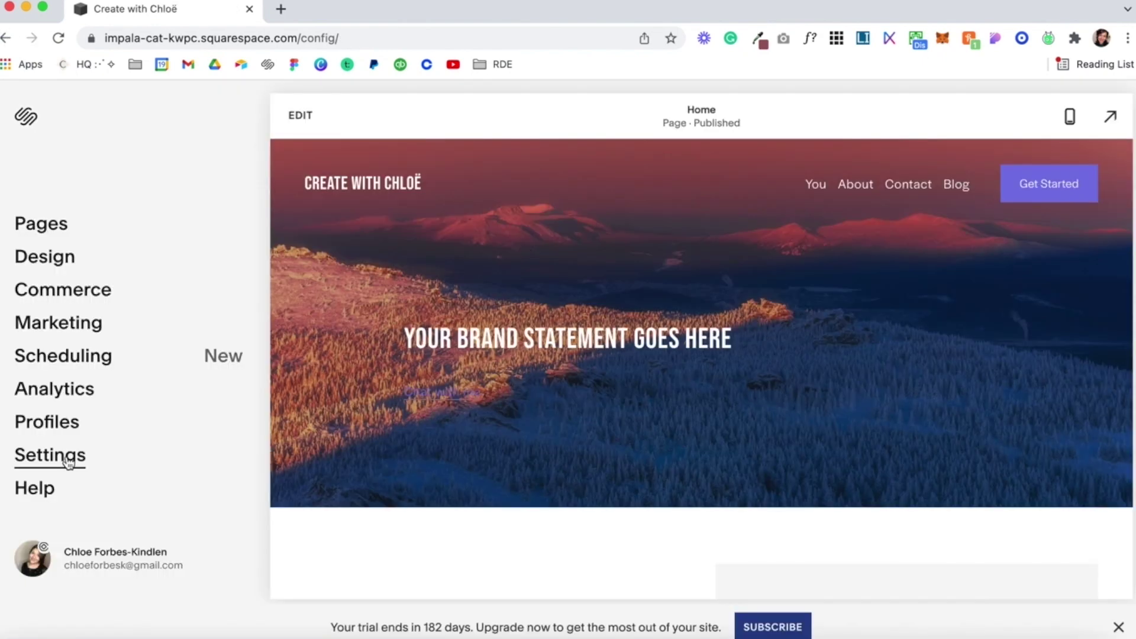
- Open the new-domain purchase page from the Domains settings, view the recommended domains and their prices, and close it
left_click(66, 457)
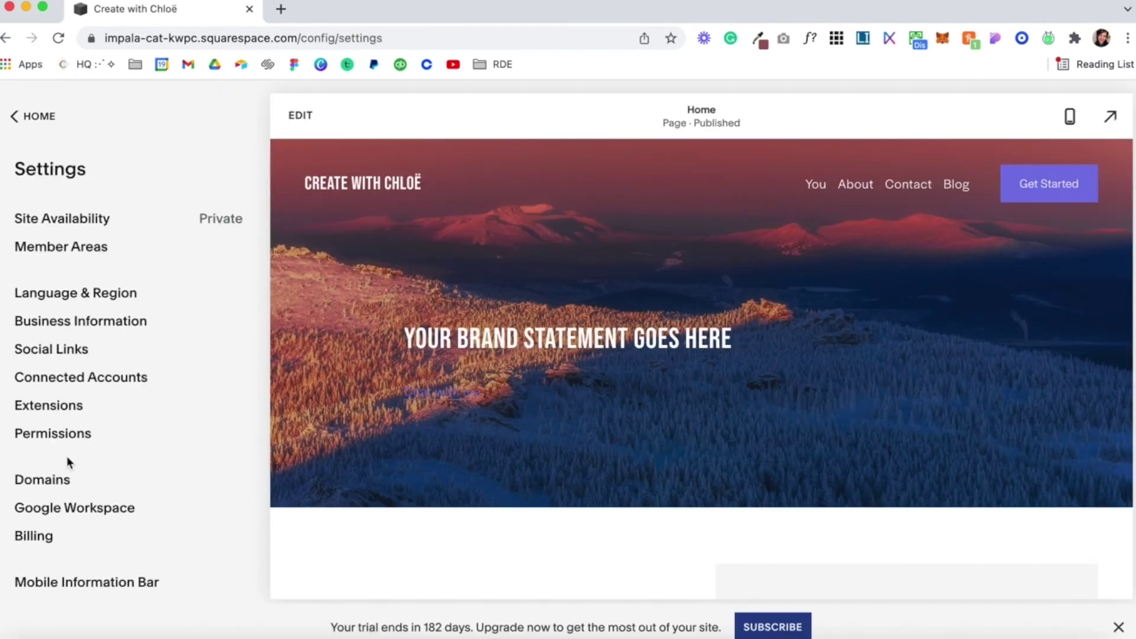
left_click(55, 486)
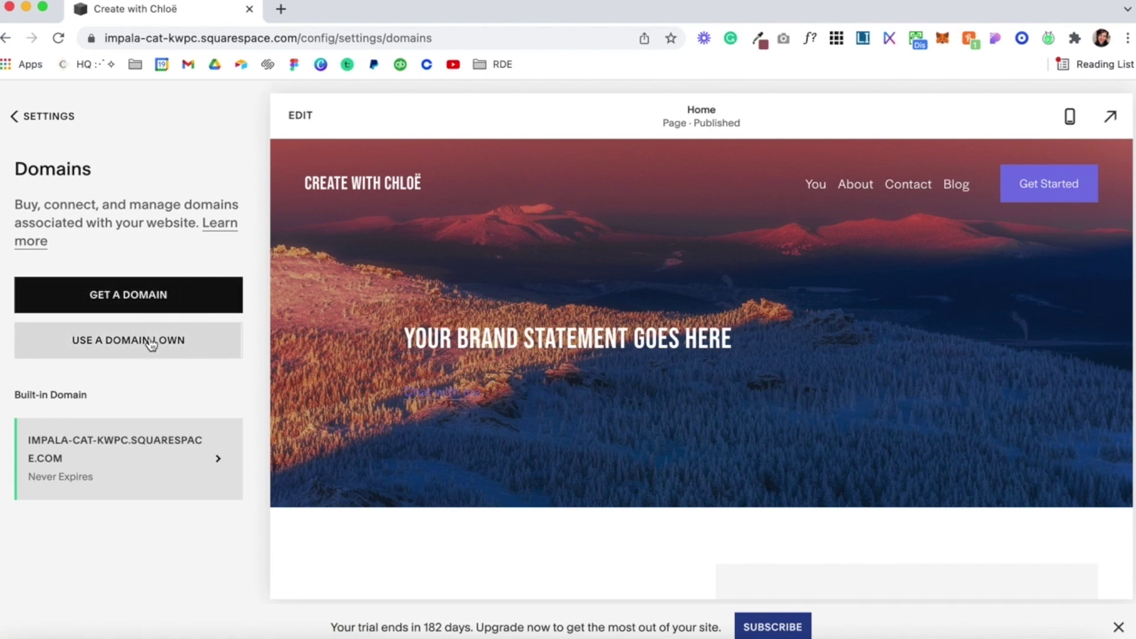
left_click(151, 301)
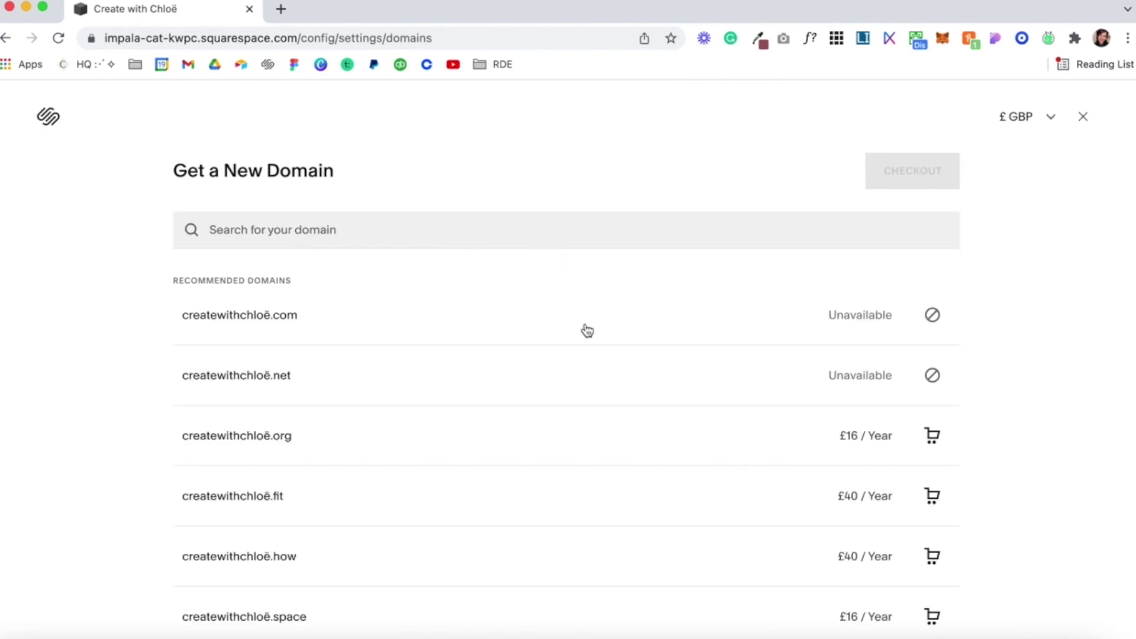
left_click(1083, 117)
- Enter sweetsandmoney.com as an already owned domain and choose to connect it to the site
left_click(119, 348)
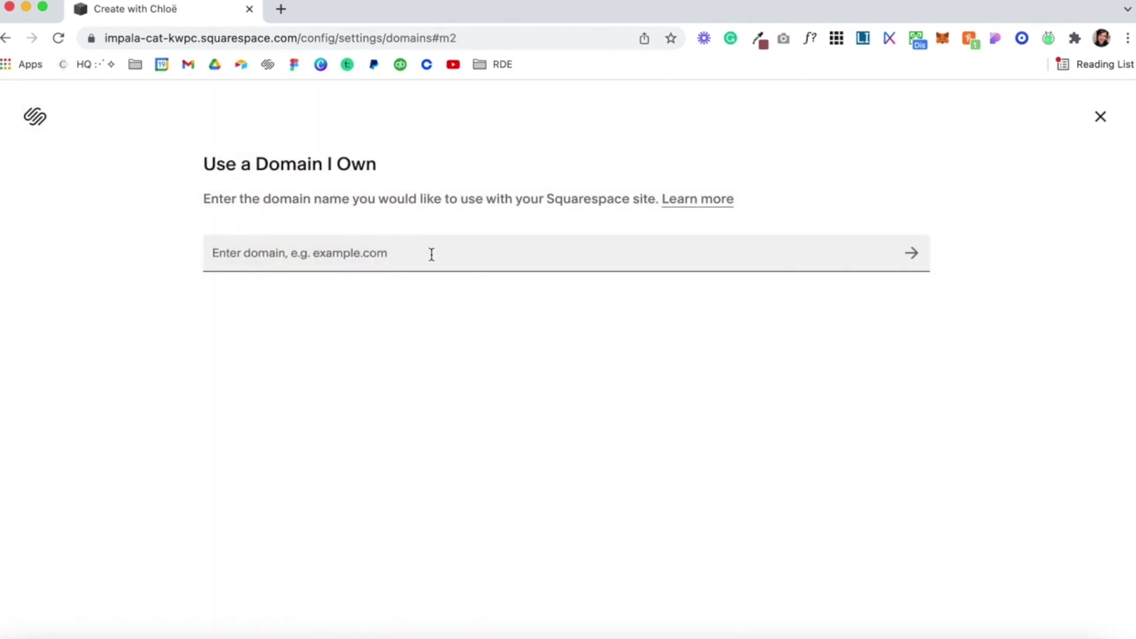
type("sweetsandmoney.com")
left_click(913, 253)
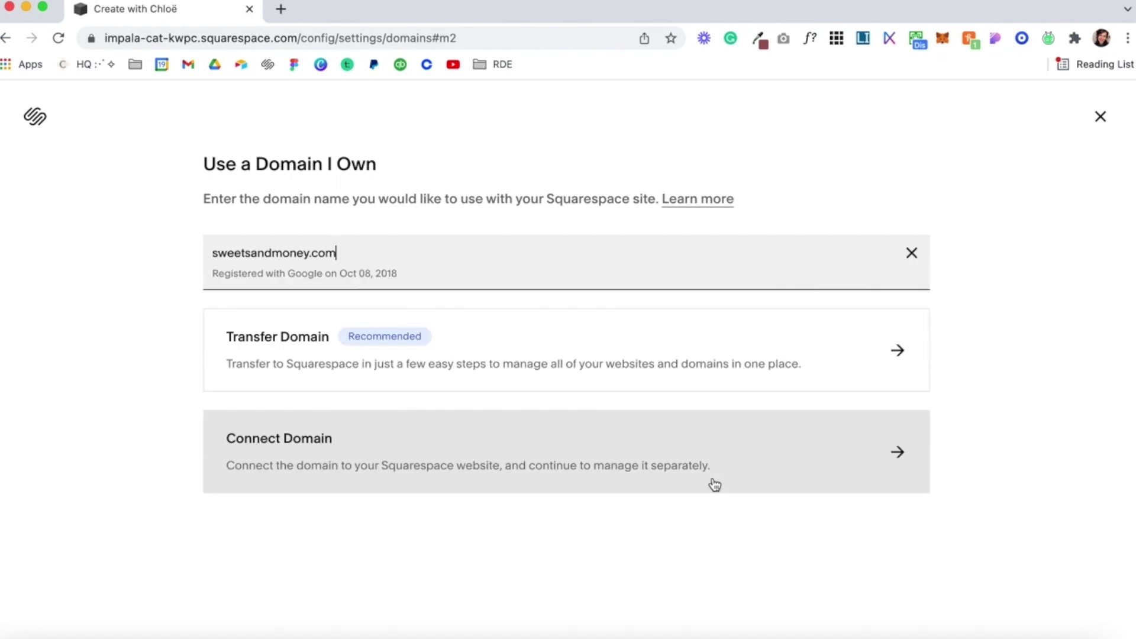
left_click(710, 477)
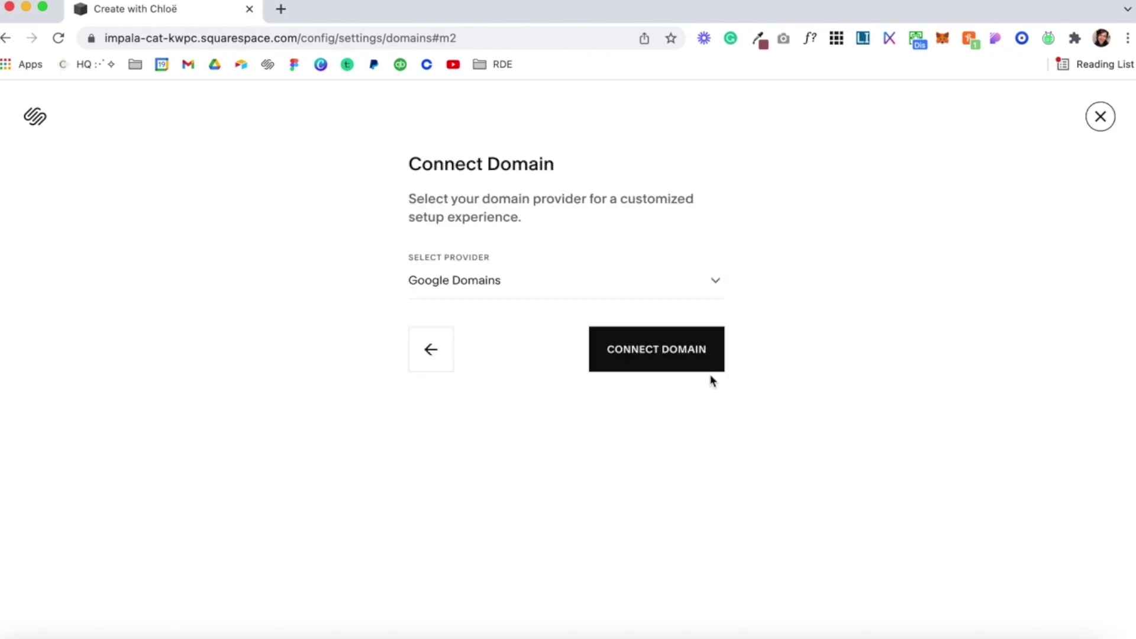
- Look through the list of domain providers and exit the domain connection setup
left_click(715, 284)
scroll(636, 562, "down", 1)
scroll(636, 561, "down", 1)
left_click(1101, 119)
- Return to Settings, open Site Availability, and check the requirement for making the site public
left_click(13, 117)
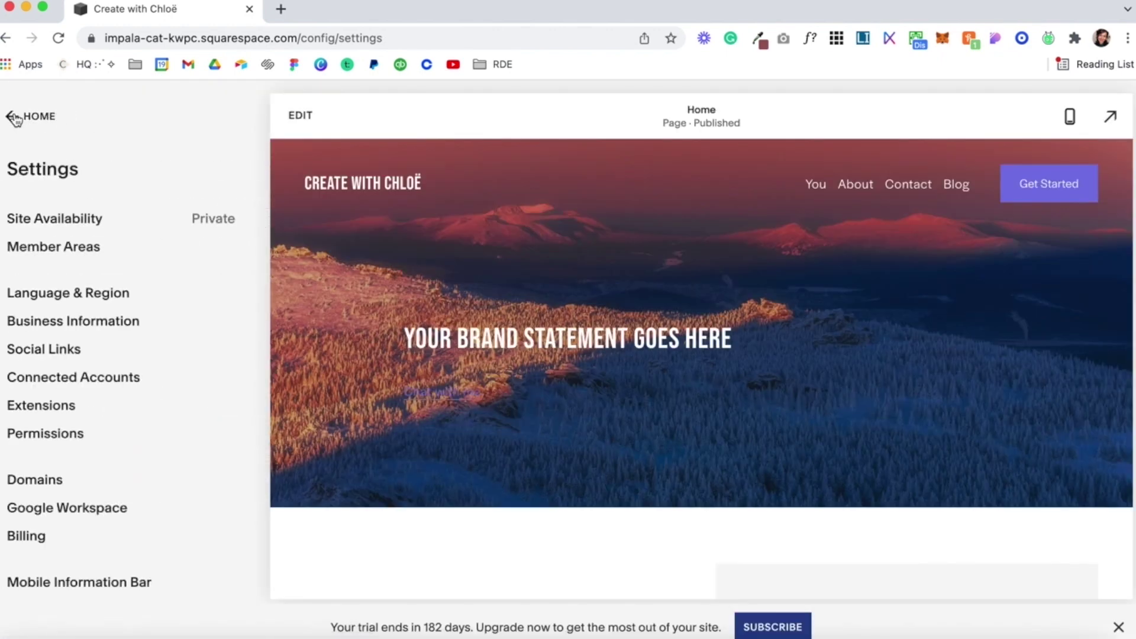
left_click(88, 221)
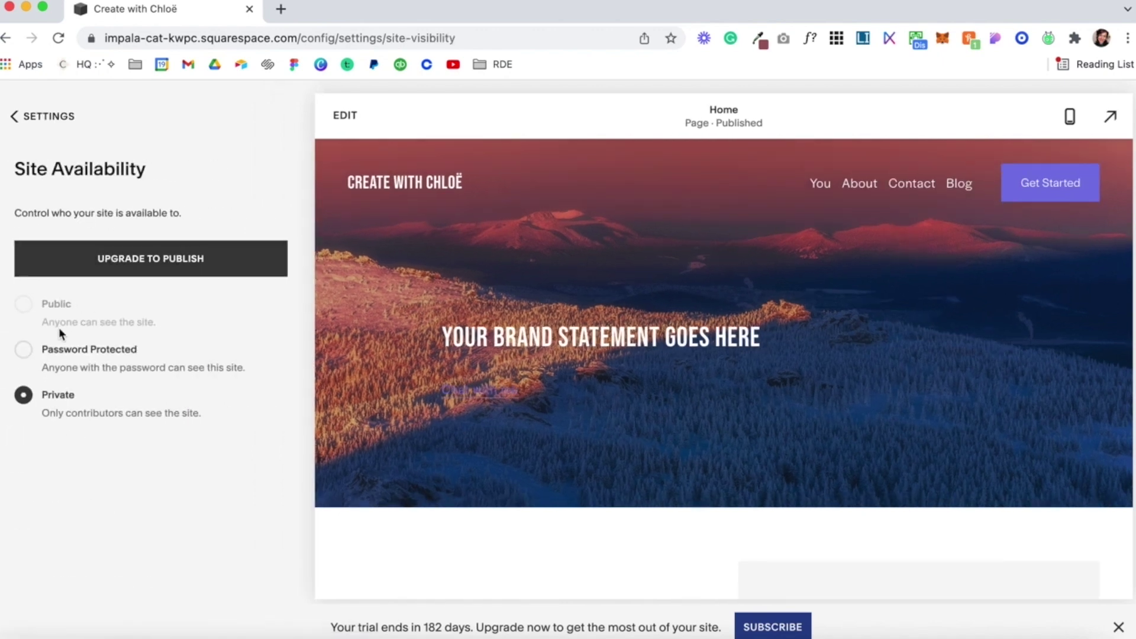
mouse_move(66, 304)
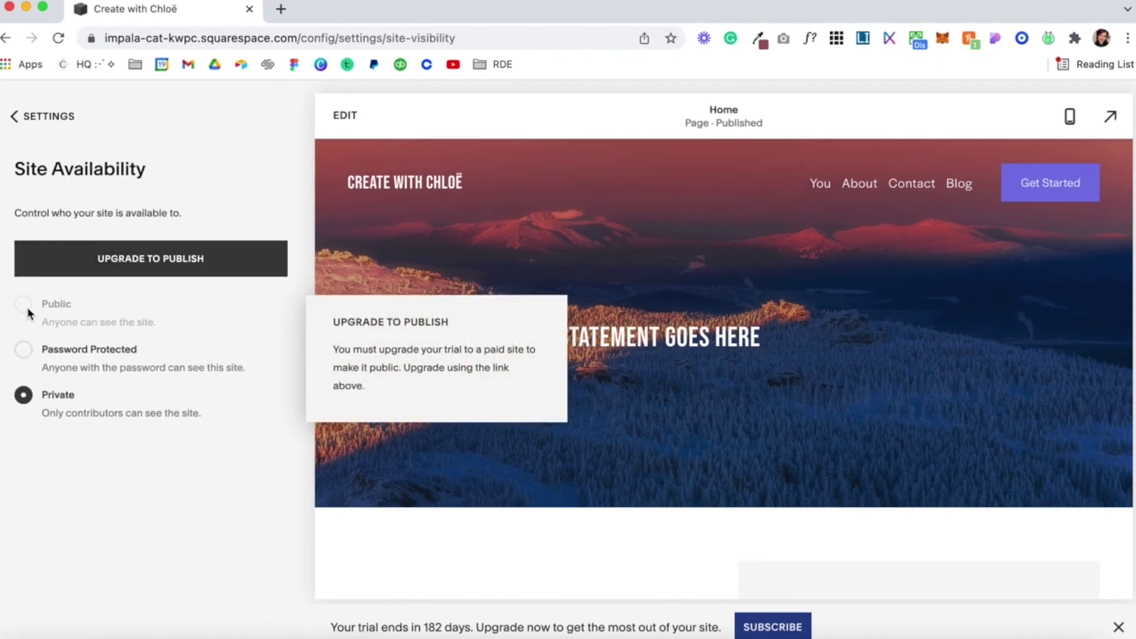